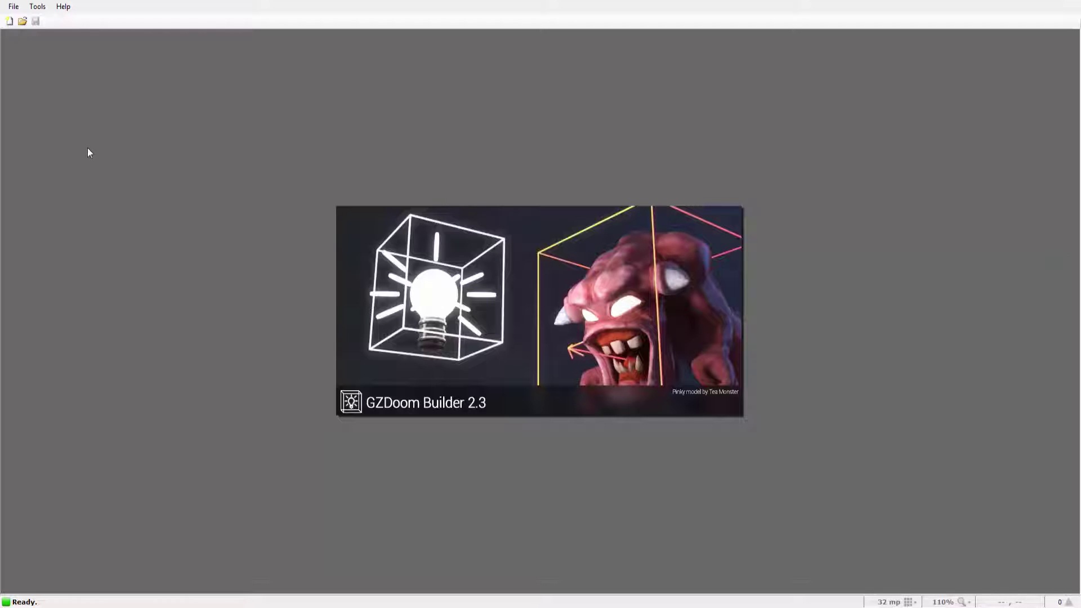
Open the SECRETS map from the recent file SECRETS.wad with the GZDoom: Doom 2 (Hexen format) configuration
left_click(13, 6)
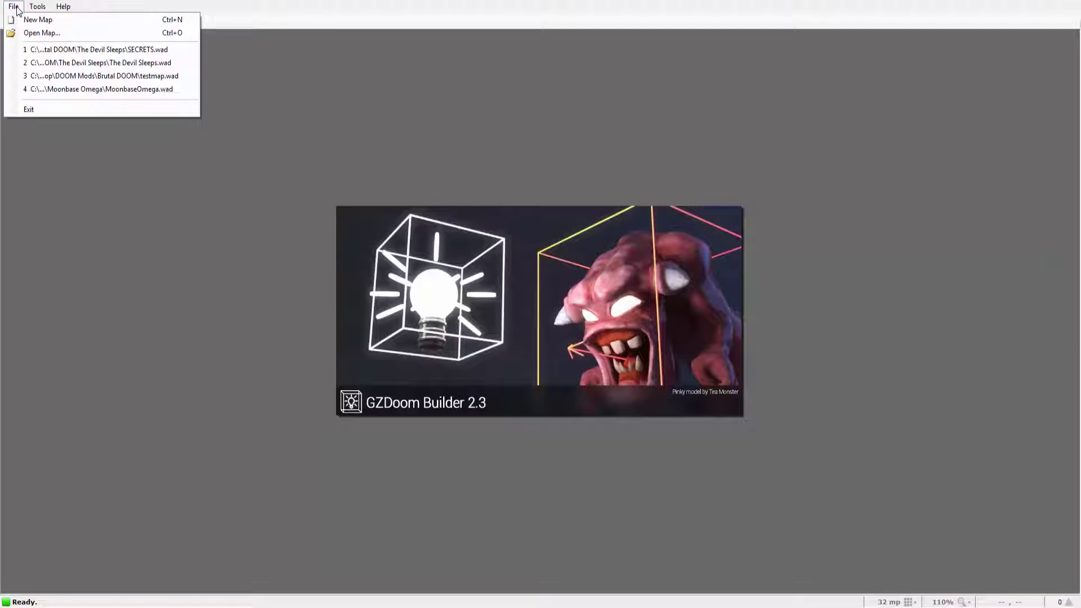
mouse_move(37, 6)
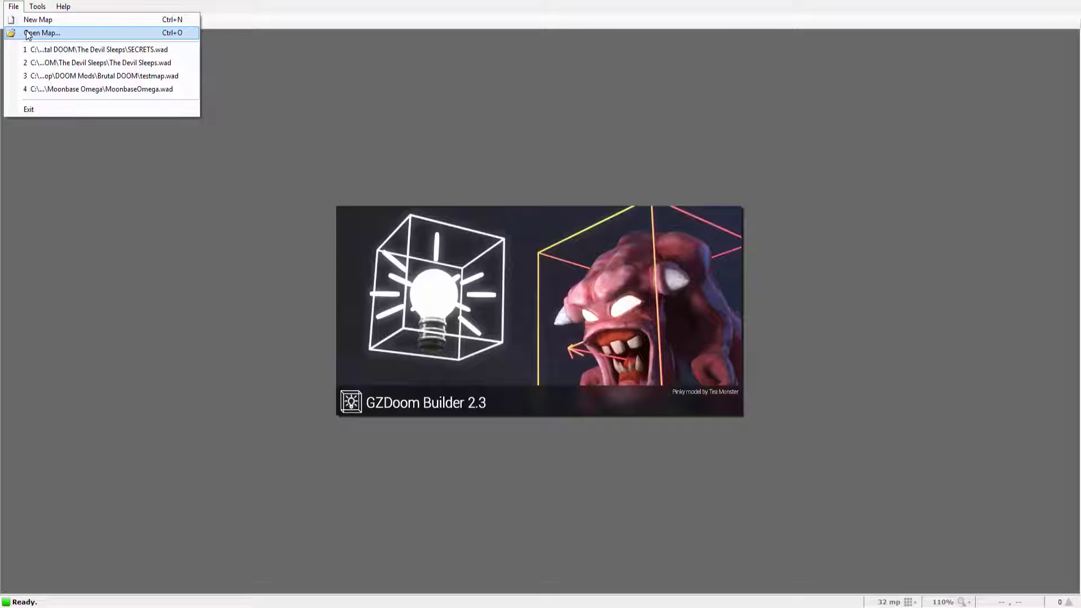
left_click(61, 50)
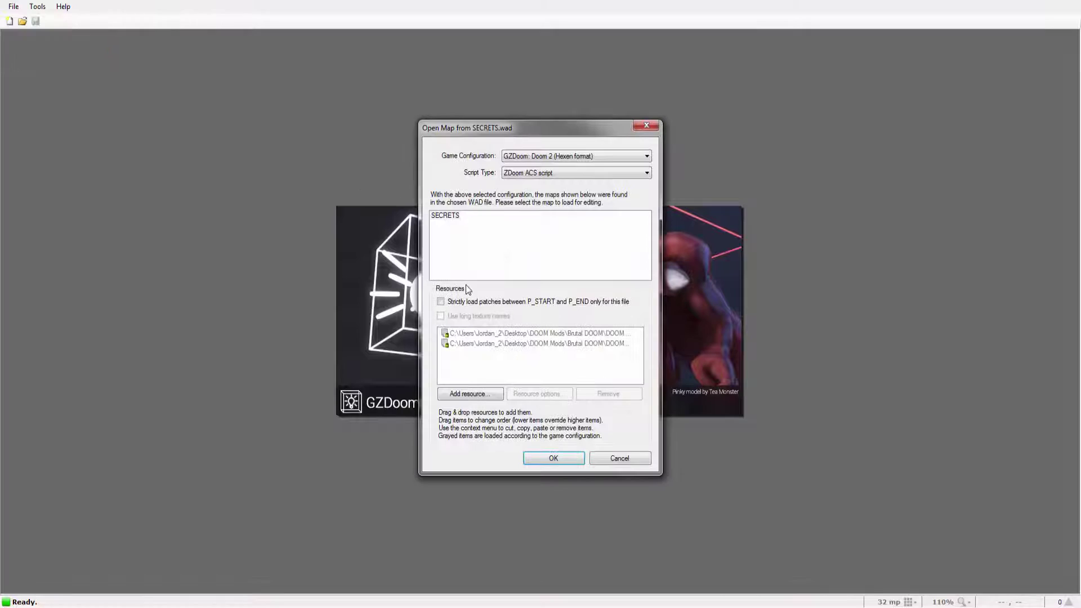
left_click(547, 458)
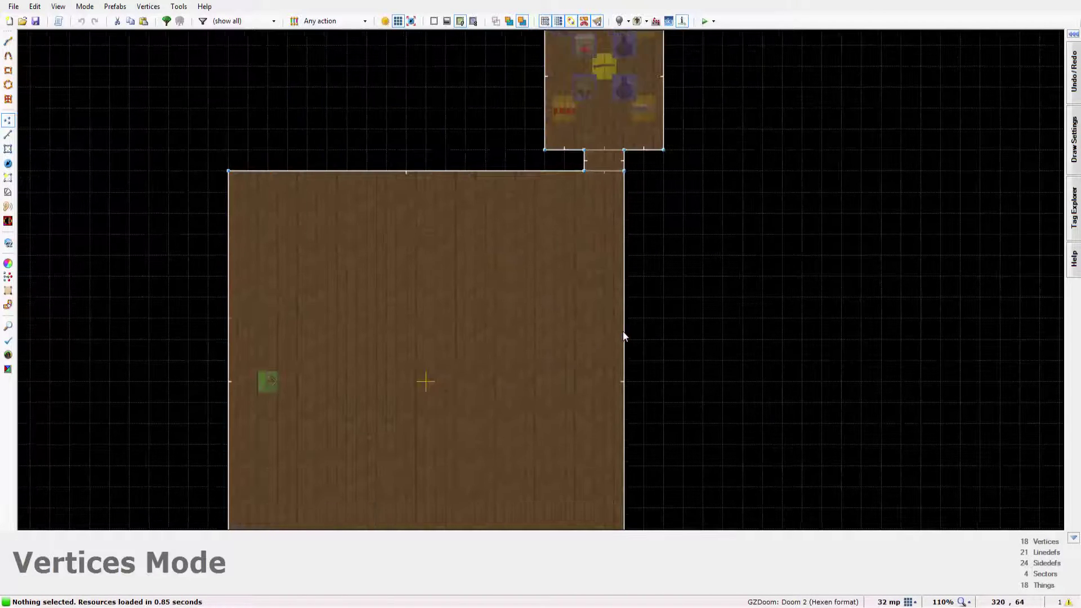
Examine the map layout, covering the large main room and the two small item rooms attached to it
key("Up")
key("Right")
key("Down")
key("Down")
key("Left")
key("Left")
key("Down")
key("Down")
key("Down")
key("Down")
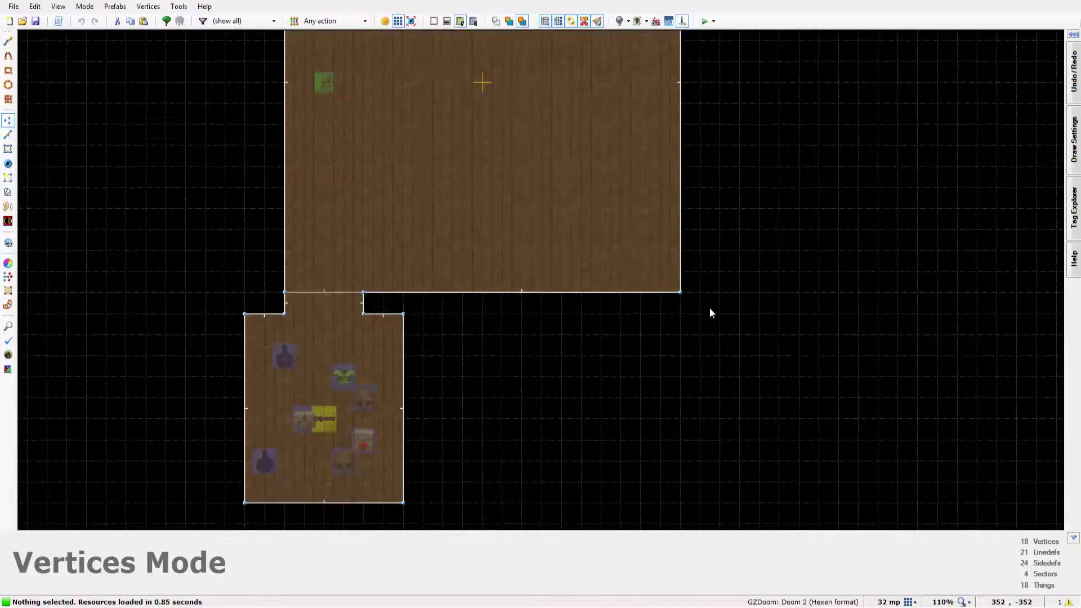
key("Down")
key("Left")
key("Up")
key("Up")
key("Up")
key("Up")
key("Right")
key("Right")
key("Up")
key("Up")
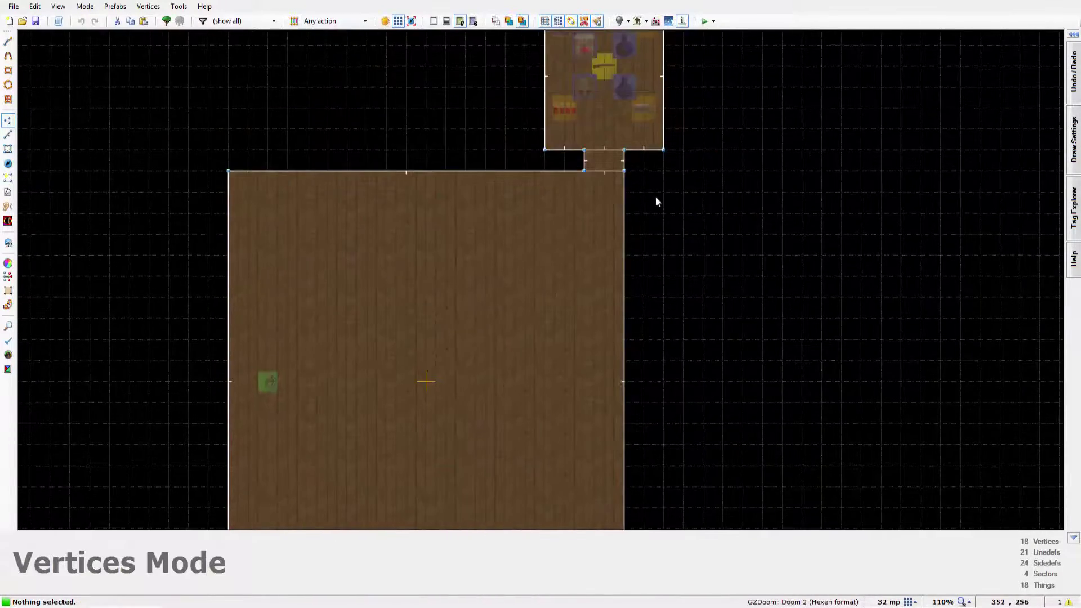
key("Left")
key("Right")
key("Up")
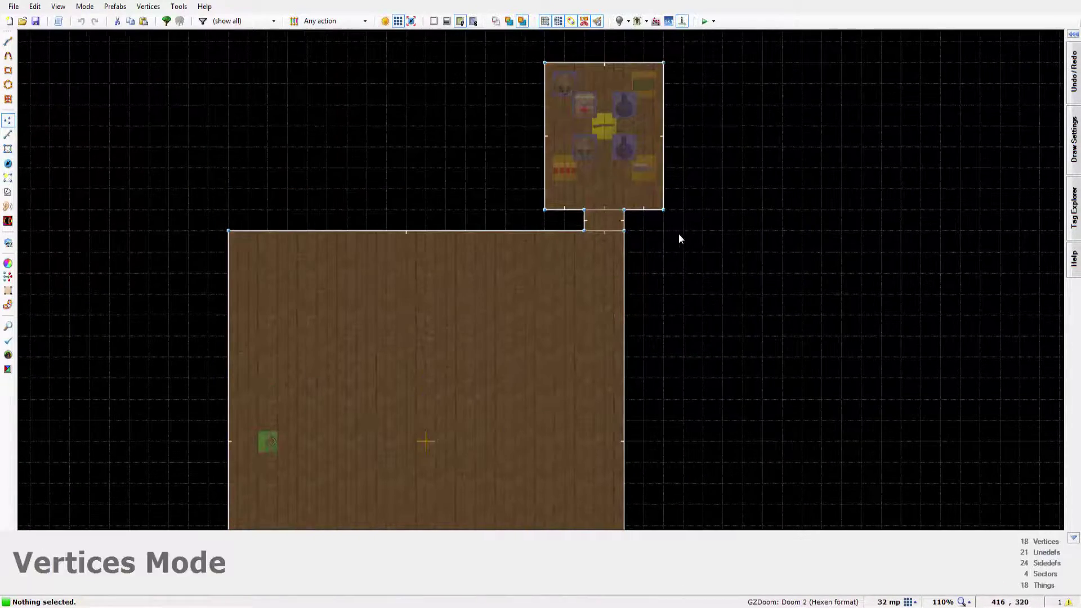
Switch to Linedefs mode and examine the lines of the passages joining the main room to both item rooms
key("l")
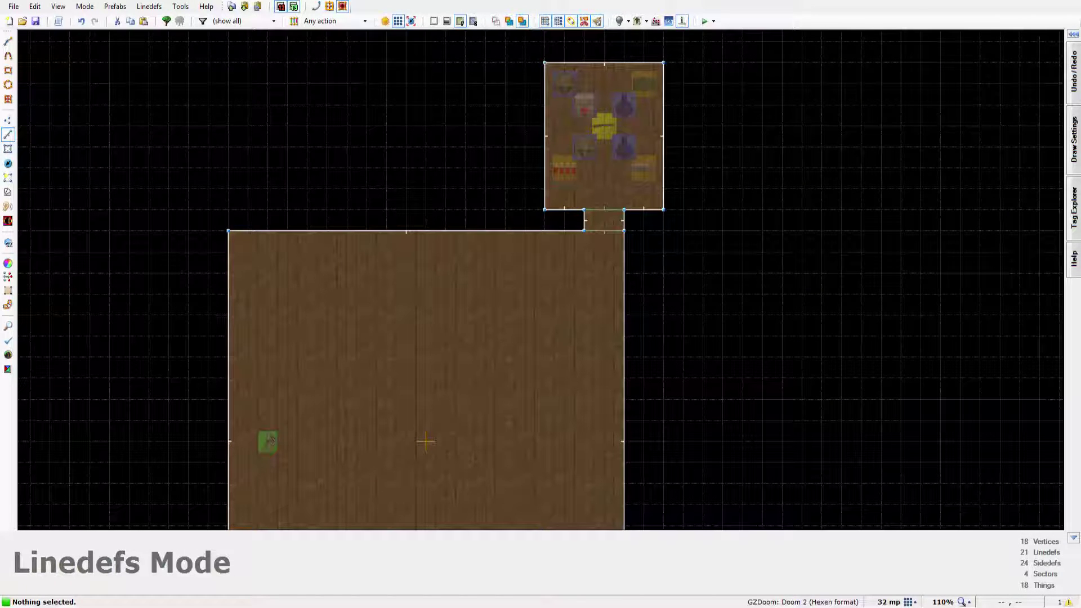
key("Down")
key("Left")
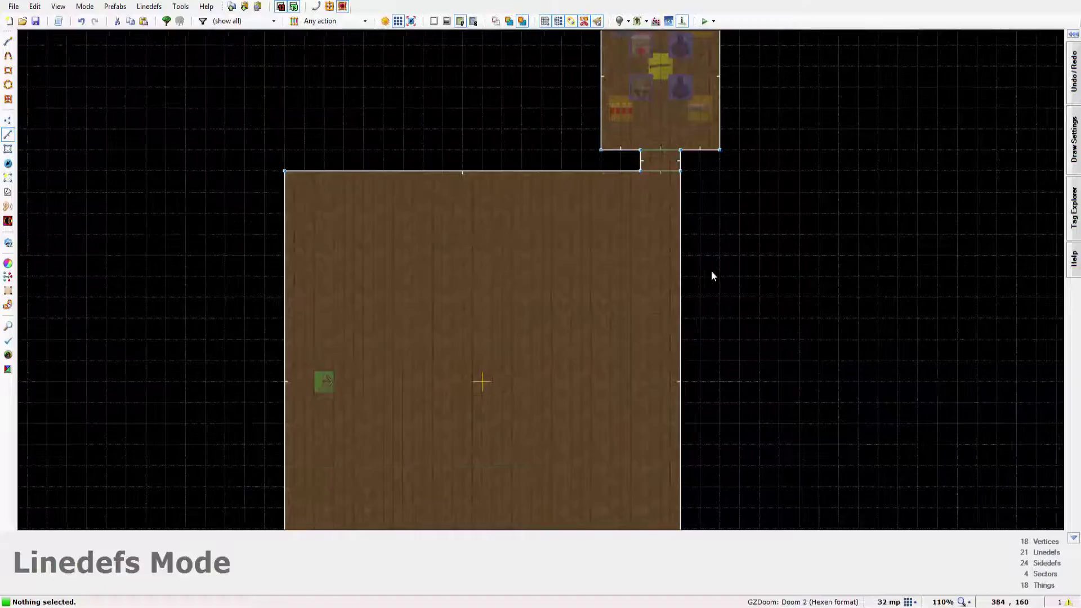
key("Down")
key("Down")
key("Down")
key("Down")
key("Down")
key("Down")
key("Up")
key("Up")
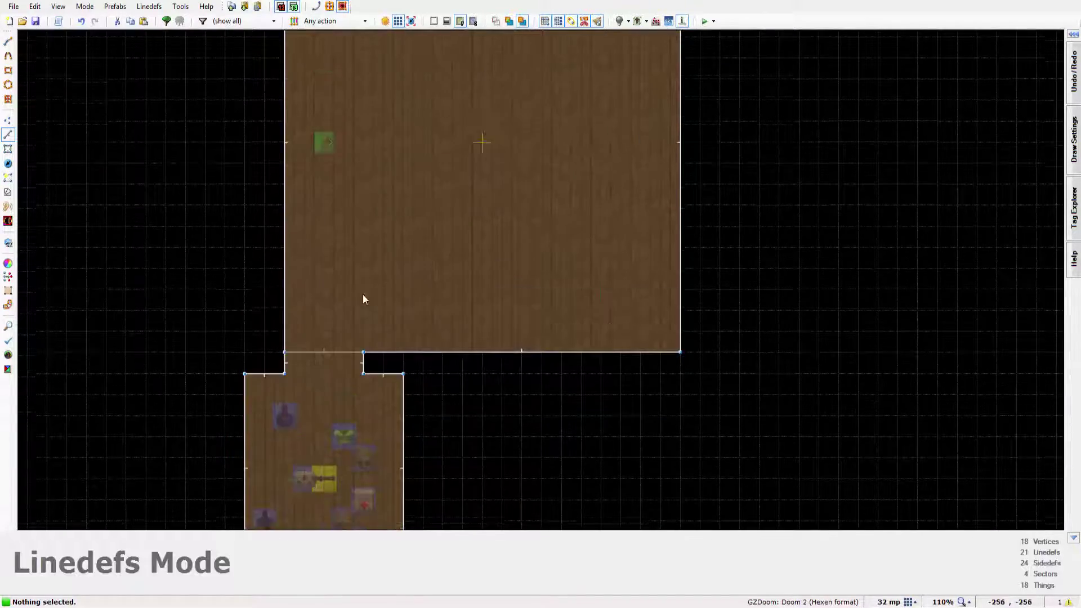
key("Up")
key("Up")
key("Up")
key("Up")
key("Up")
key("Up")
key("Right")
key("Right")
key("Right")
key("Left")
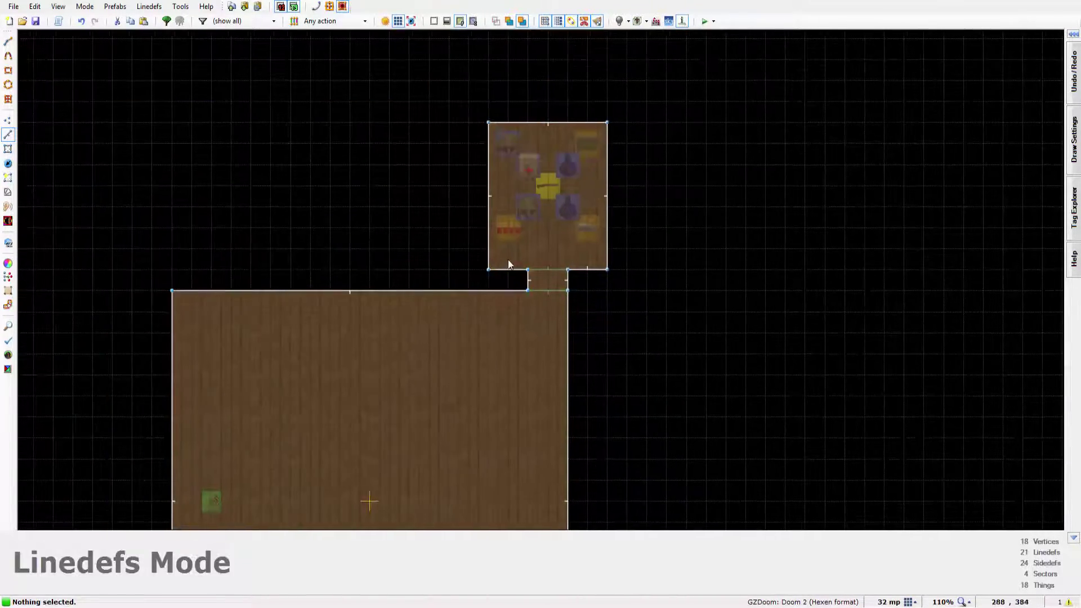
key("Down")
key("Left")
key("Down")
key("Down")
key("Down")
key("Down")
key("Left")
key("Down")
key("Down")
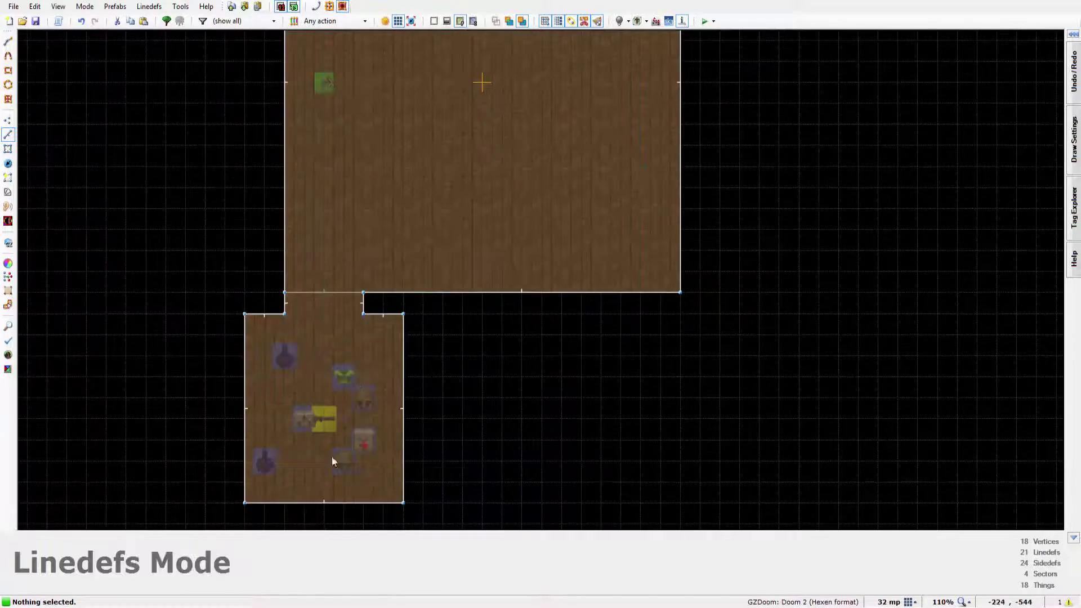
key("Up")
key("Up")
key("Up")
key("Up")
key("Right")
key("Up")
key("Right")
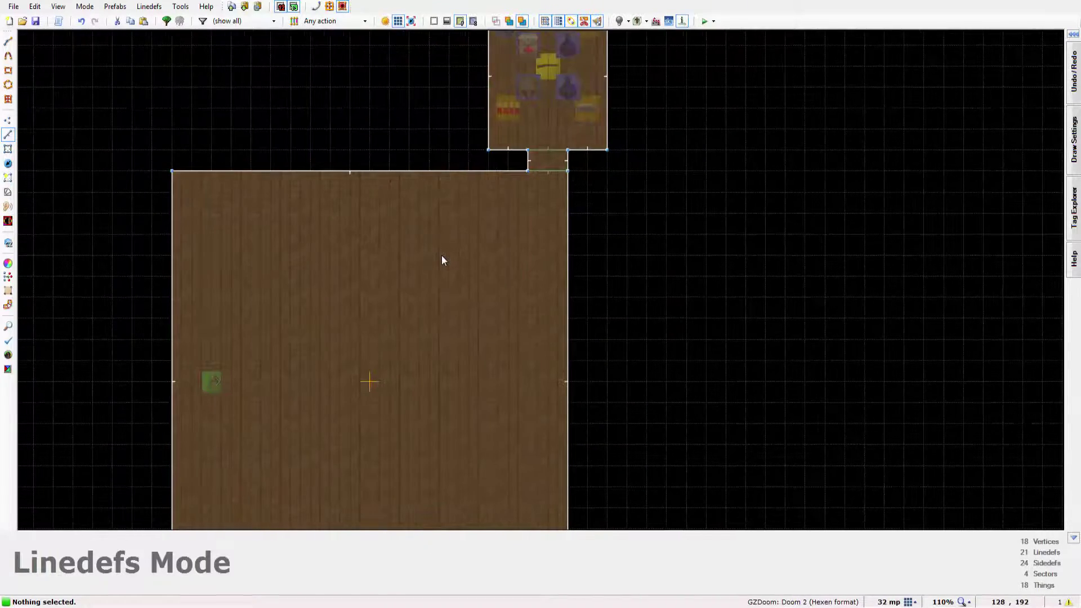
key("Up")
key("Down")
key("Right")
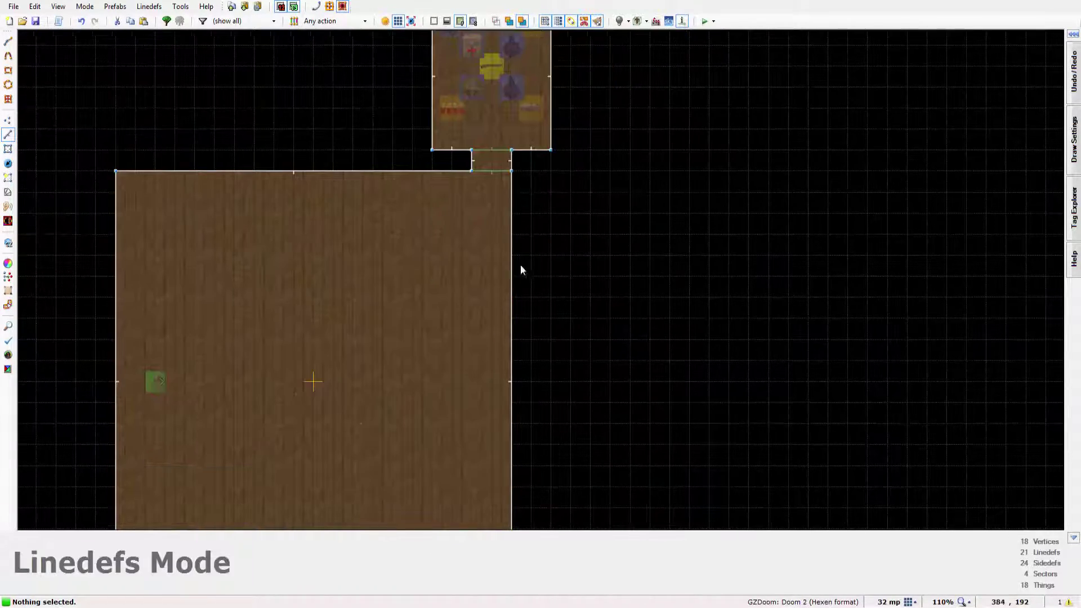
key("Down")
key("Left")
key("Left")
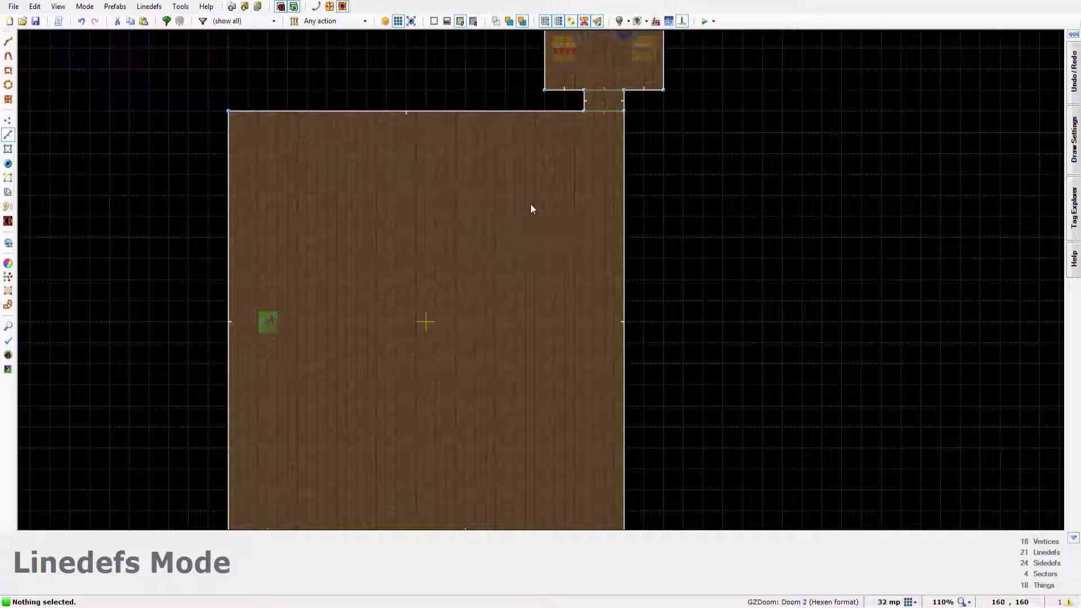
key("Down")
key("Down")
key("Up")
key("Up")
key("Up")
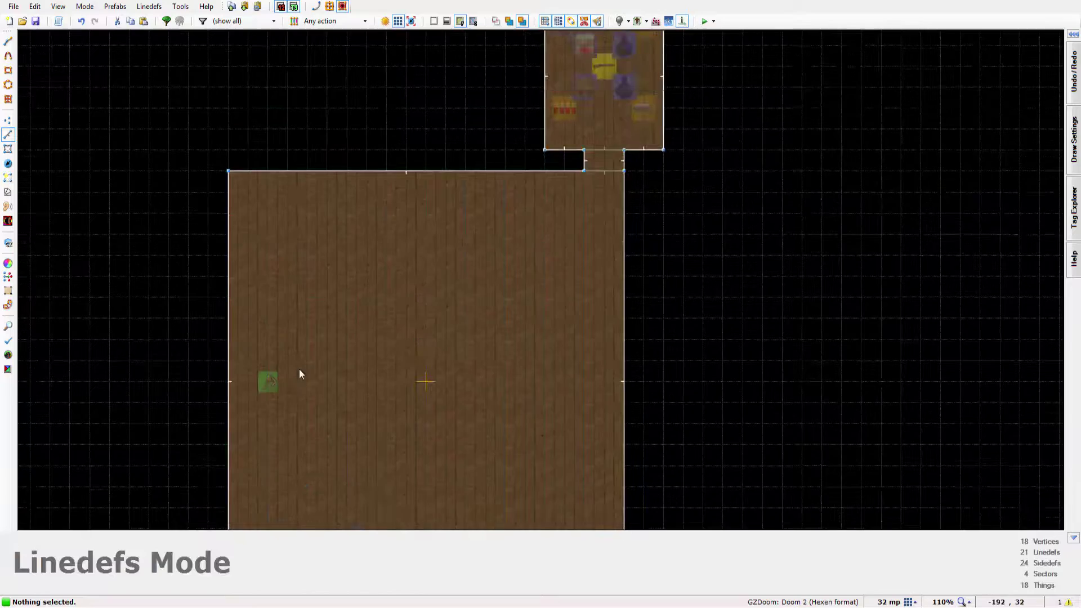
key("Up")
key("Up")
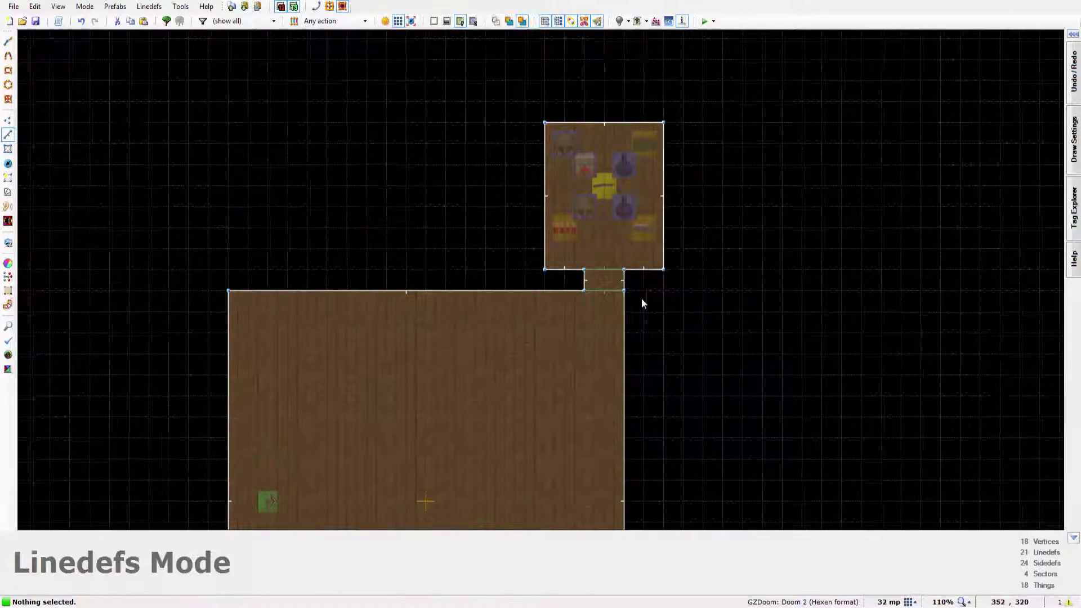
key("Down")
key("Right")
key("Right")
key("Down")
key("Left")
key("Down")
key("Down")
key("Left")
key("Up")
key("Left")
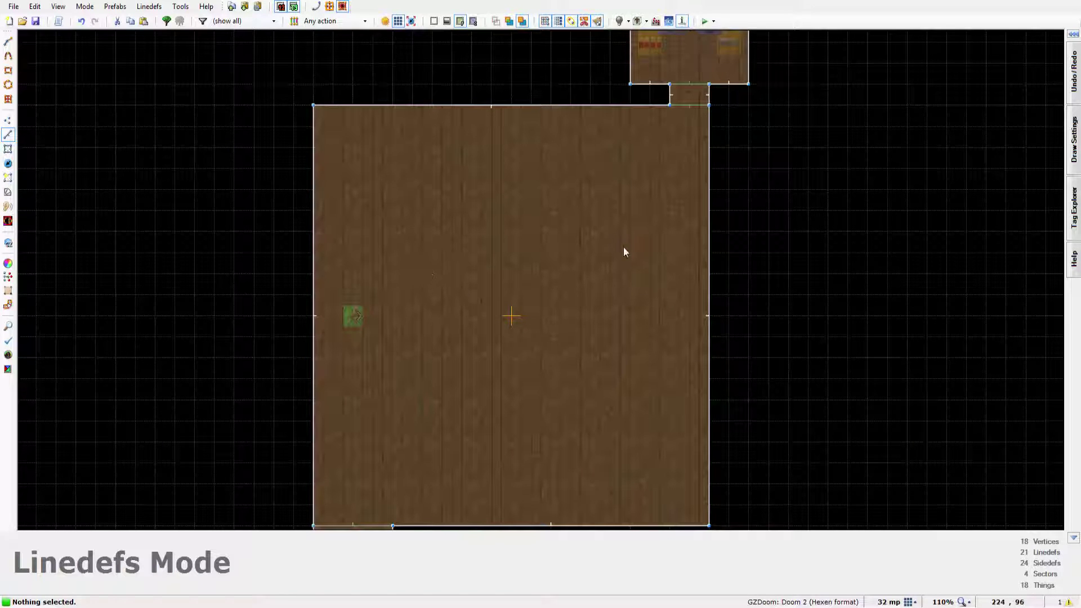
key("Up")
key("Right")
key("Down")
key("Left")
key("Right")
Launch a test run of the map in GZDoom and inspect the main room's walls for the hidden room entrances
key("F9")
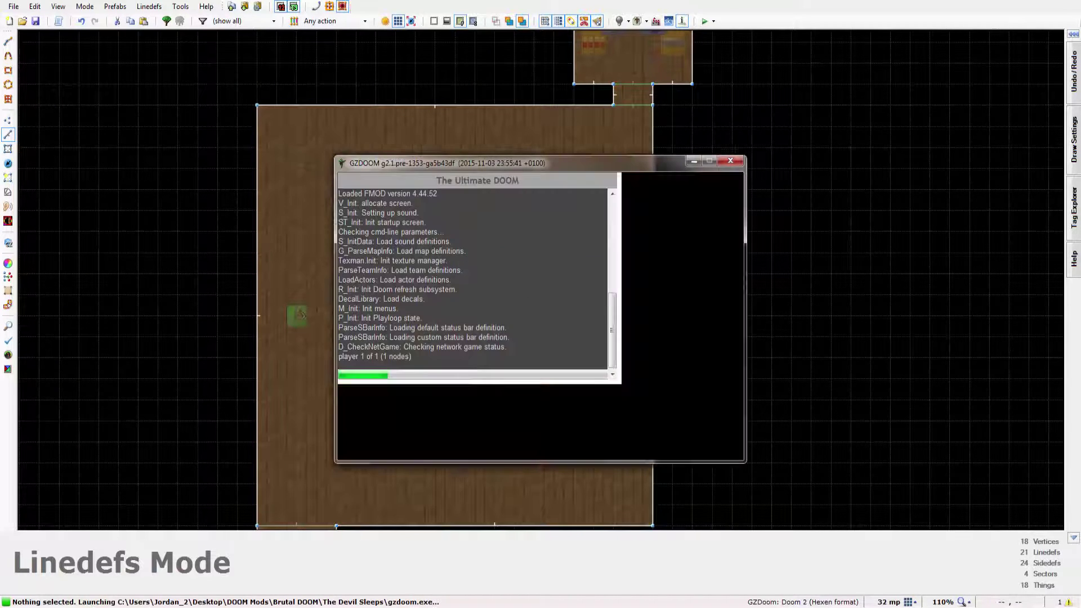
key("w")
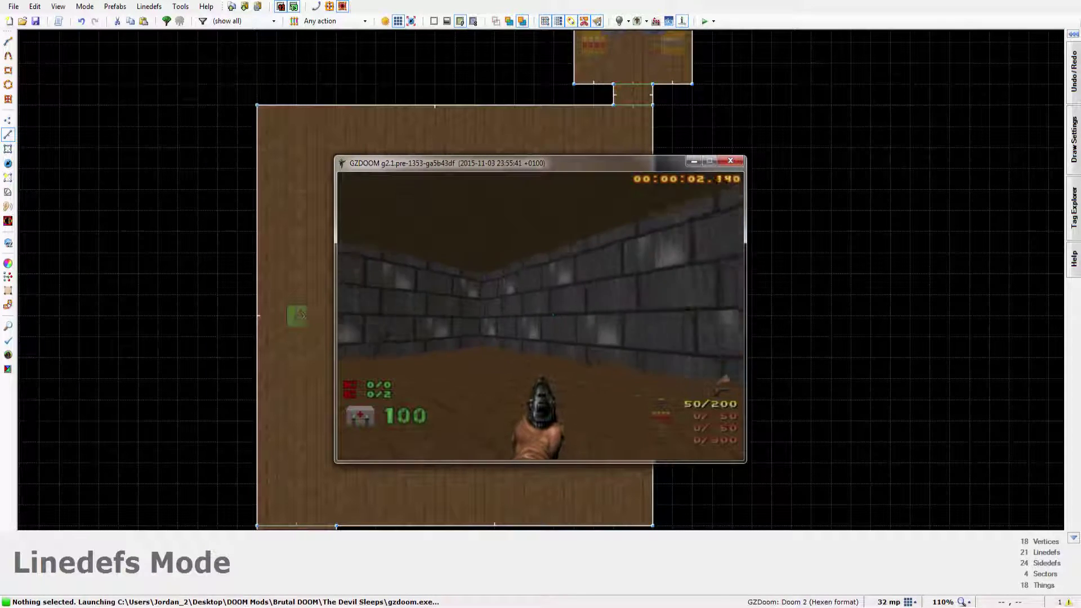
key("s")
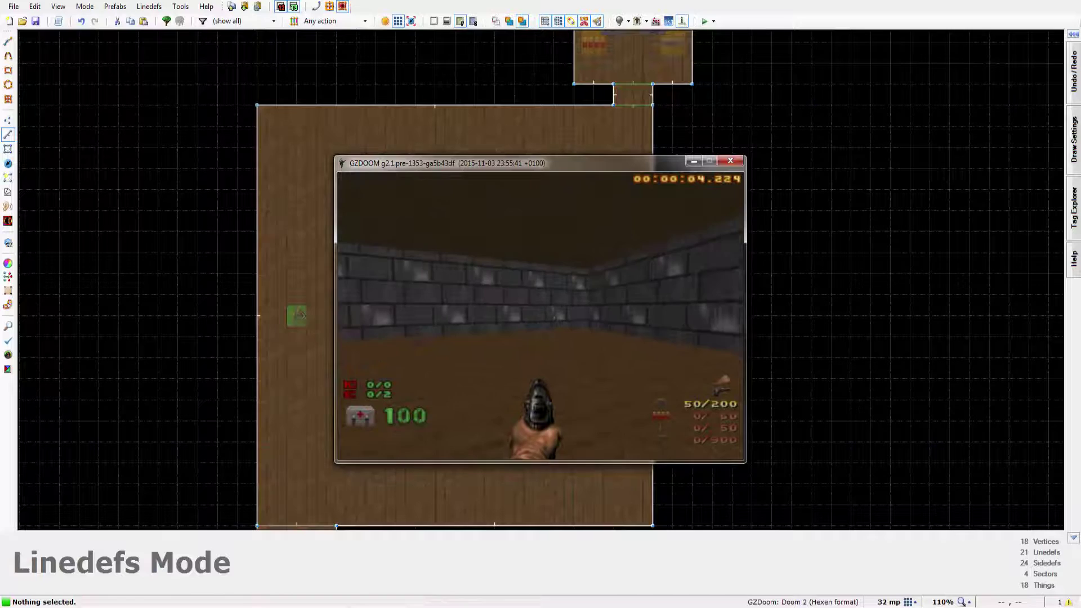
key("w")
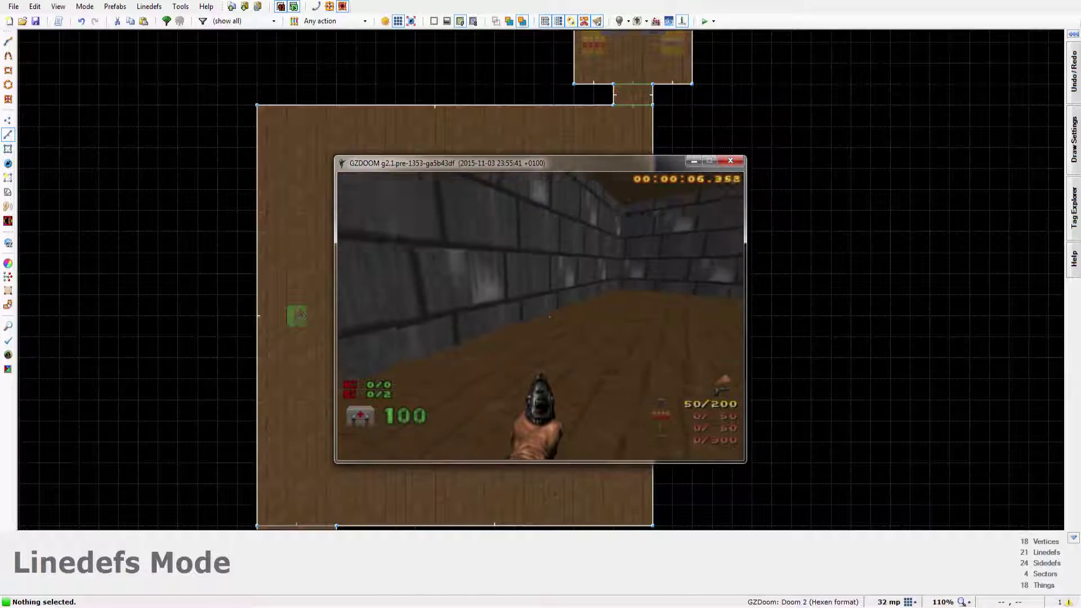
key("w")
key("Right")
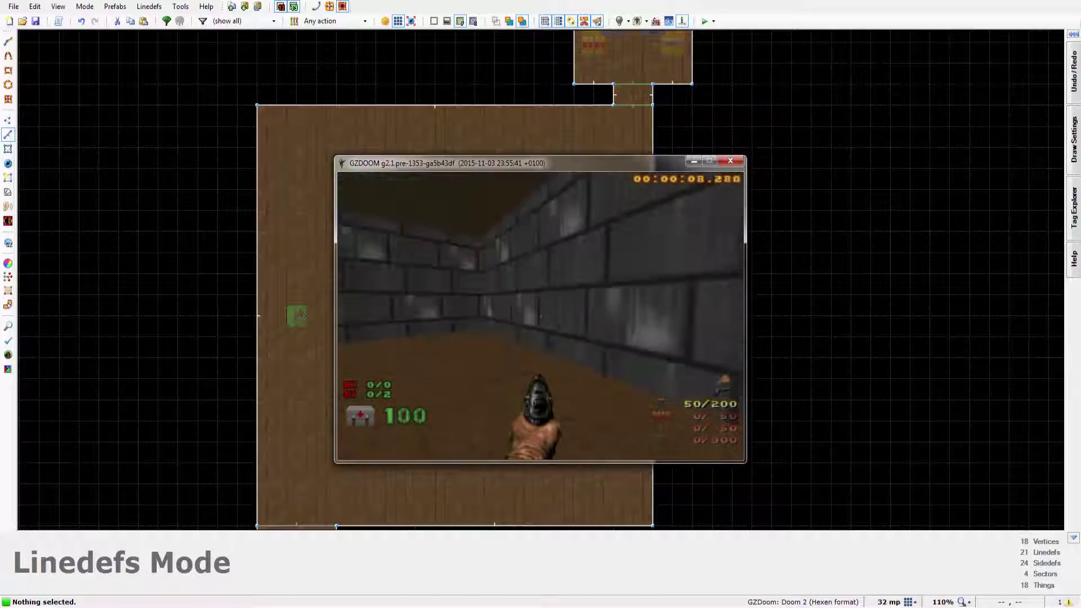
key("w")
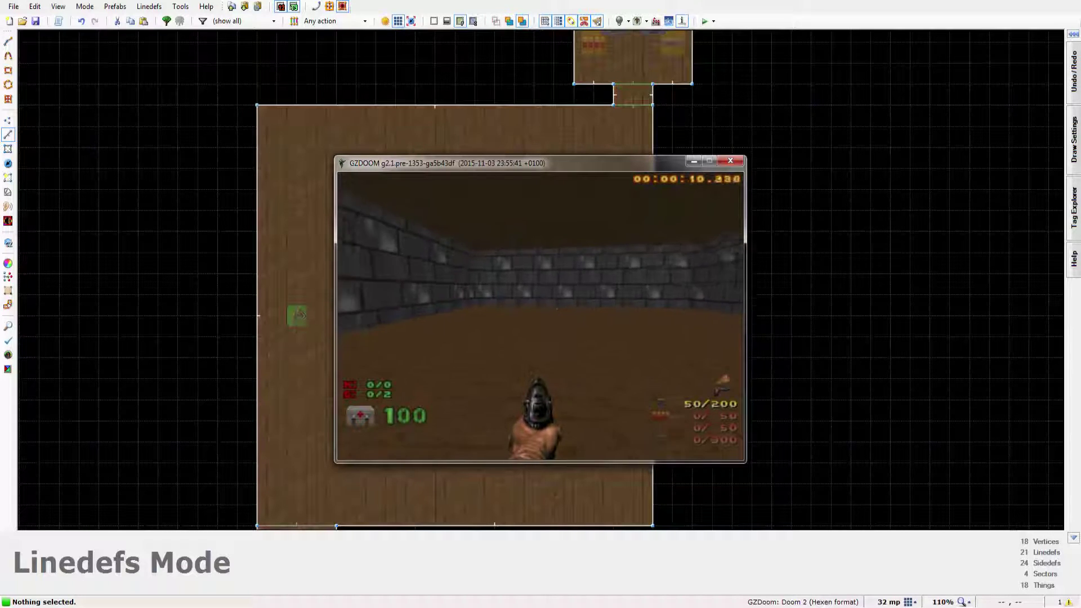
key("w")
key("Right")
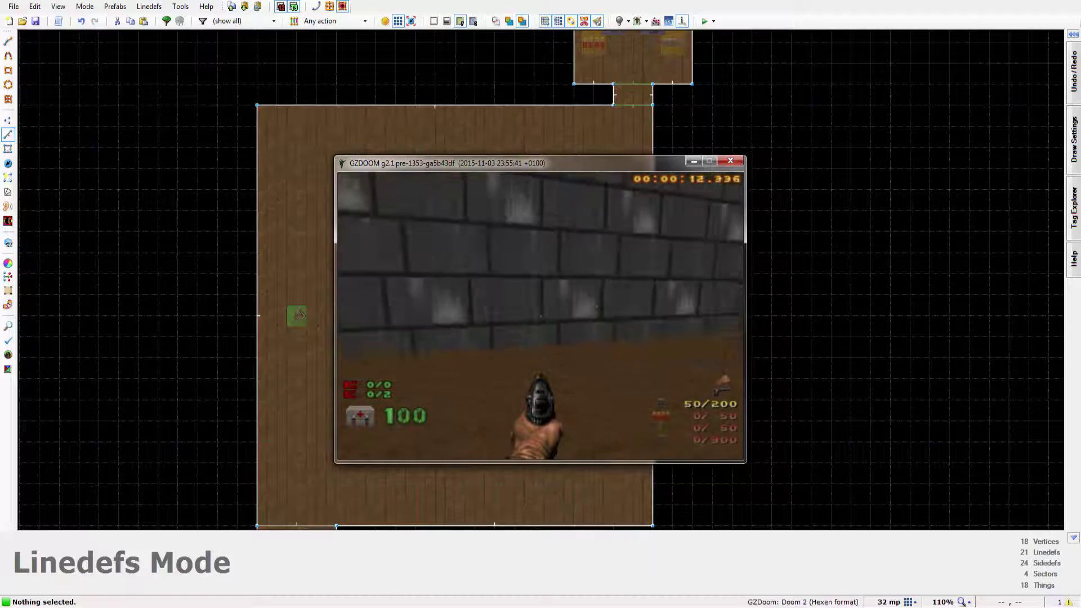
key("w")
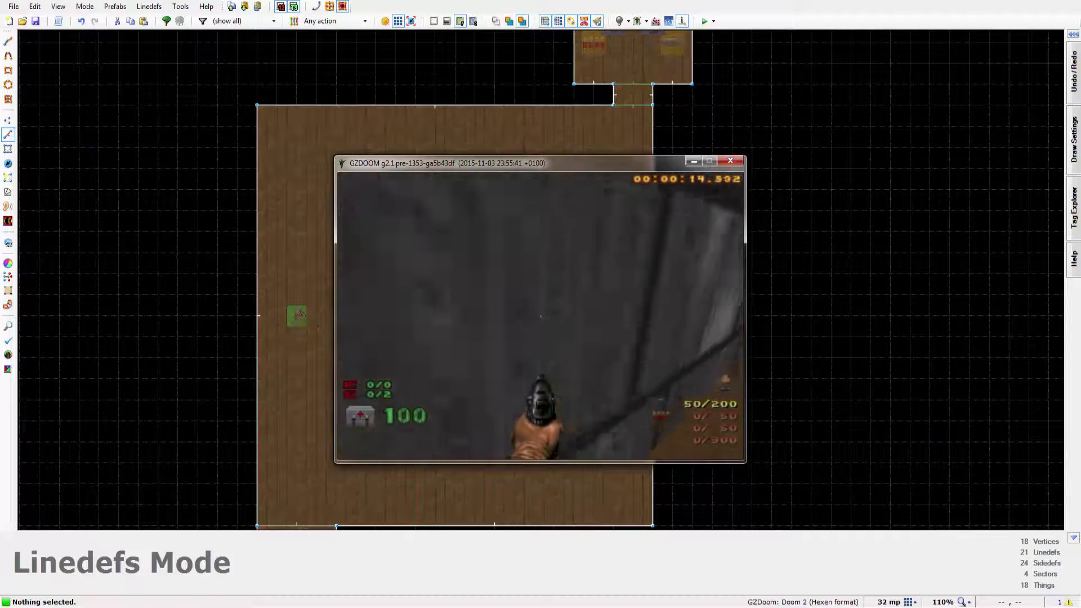
key("w")
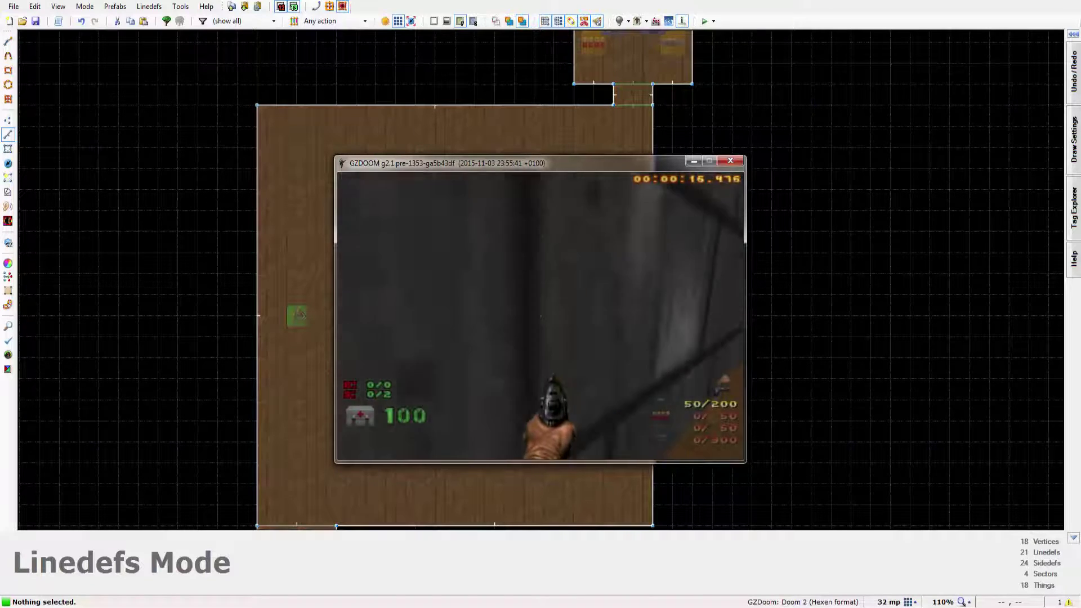
key("w")
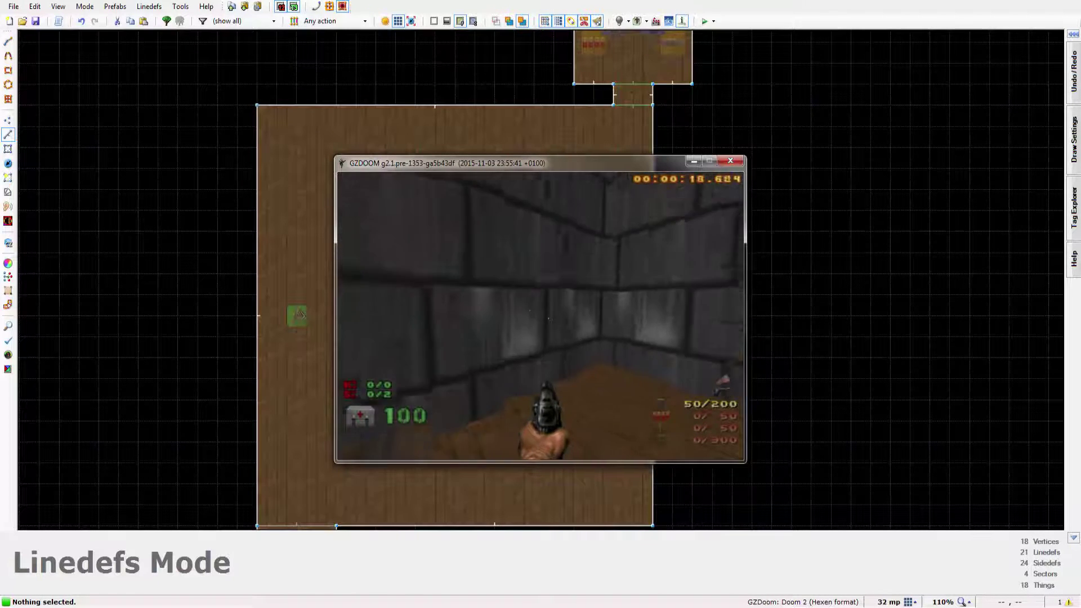
Explore the first secret room in the test run, collecting items there, and return to the main room
key("w")
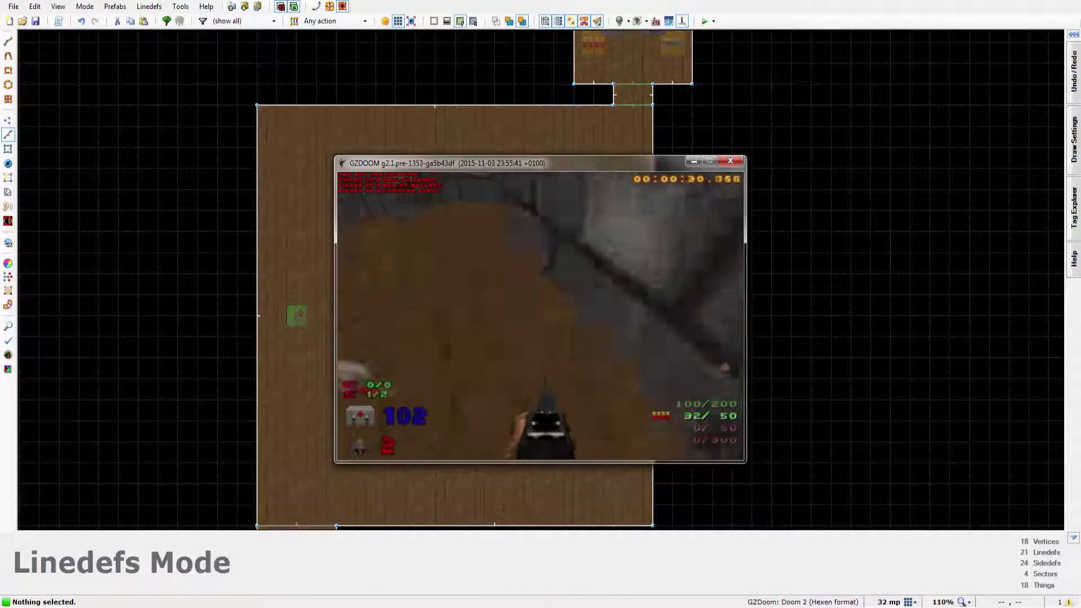
key("w")
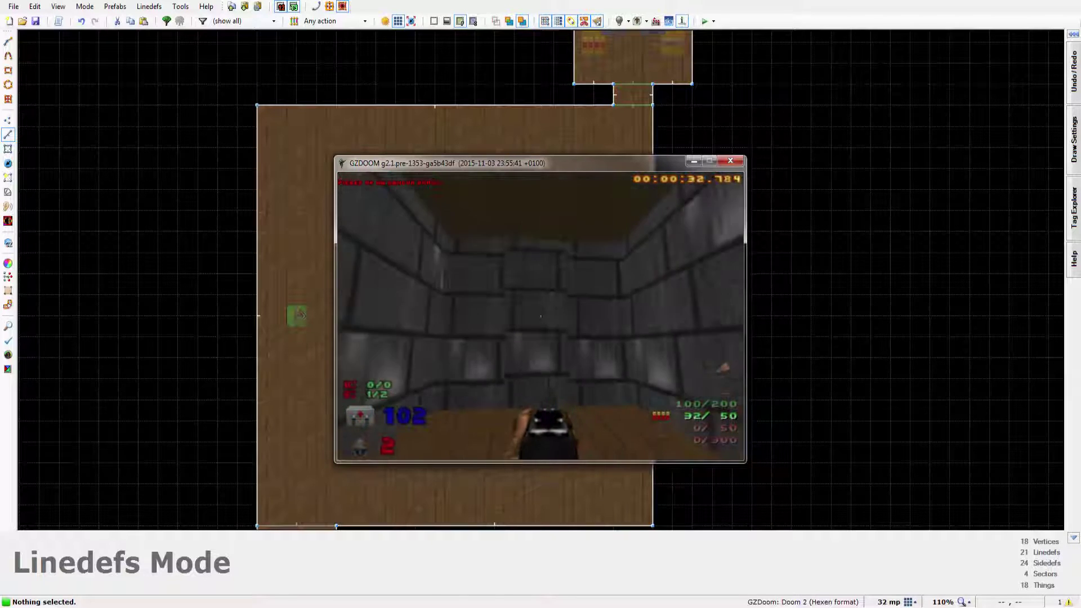
key("w")
key("Page_Down")
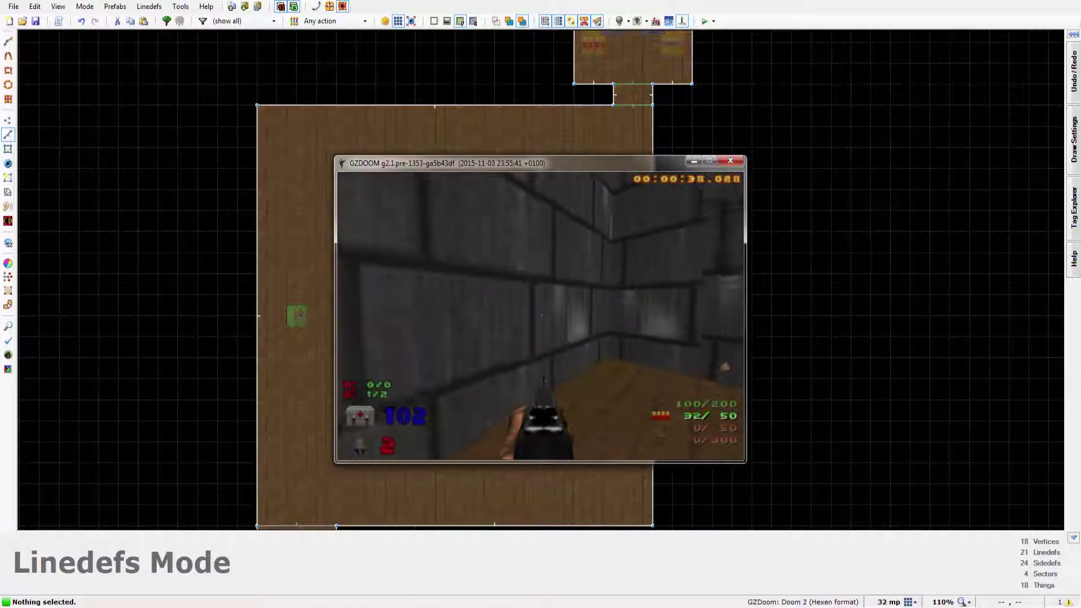
key("w")
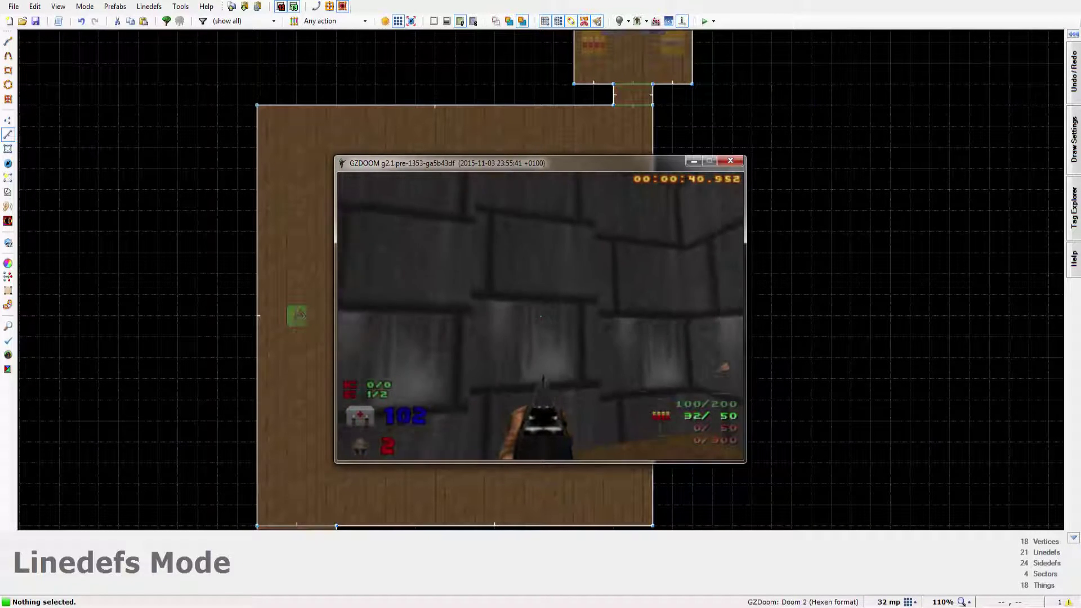
key("w")
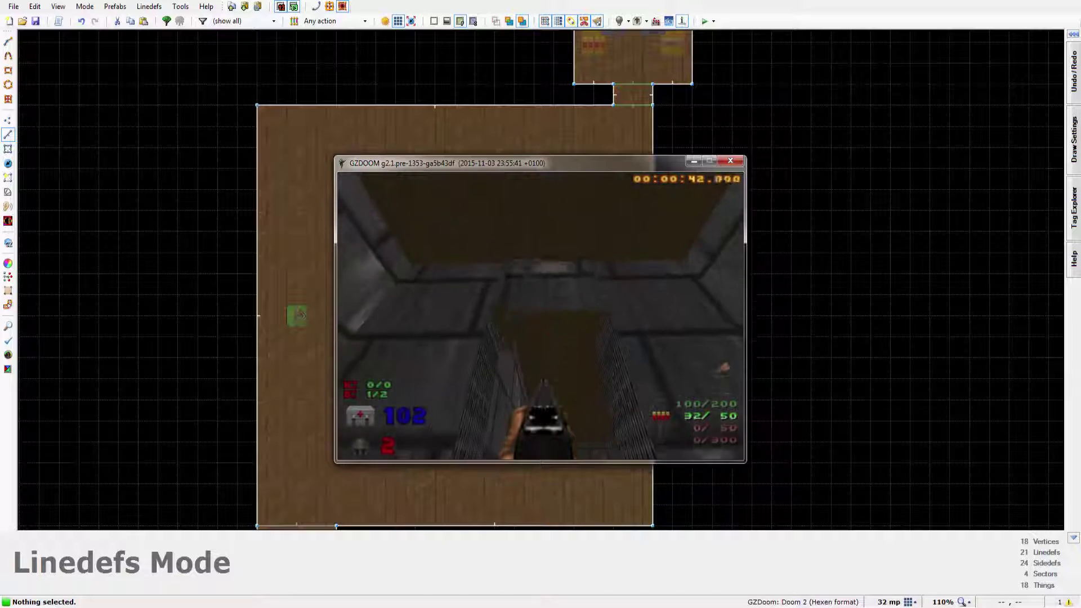
key("Right")
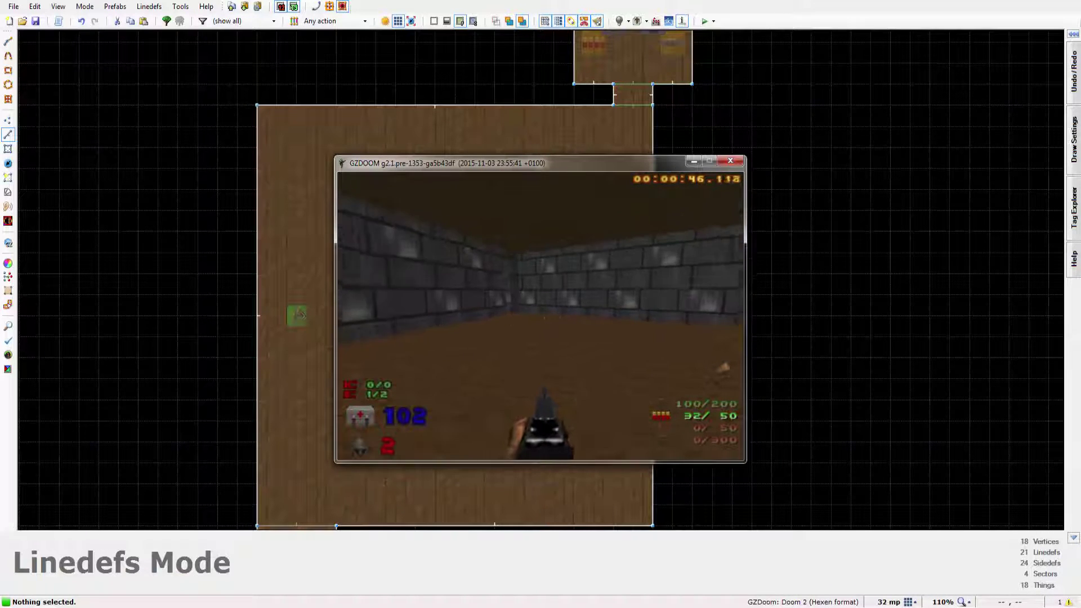
key("w")
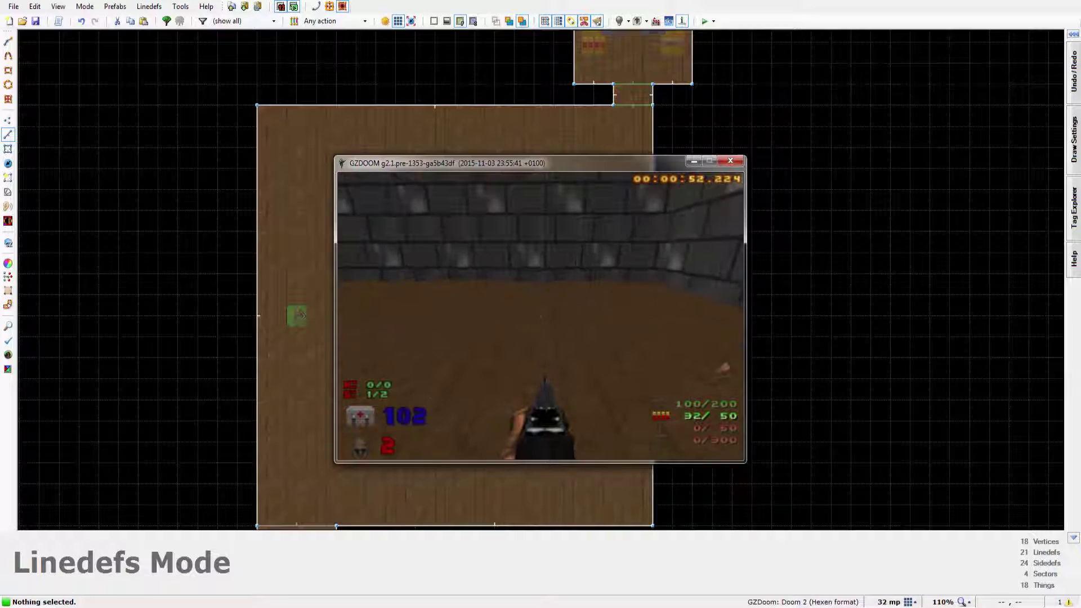
Walk across the main room in the test run and fire the shotgun at a wall up close
key("w")
key("Right")
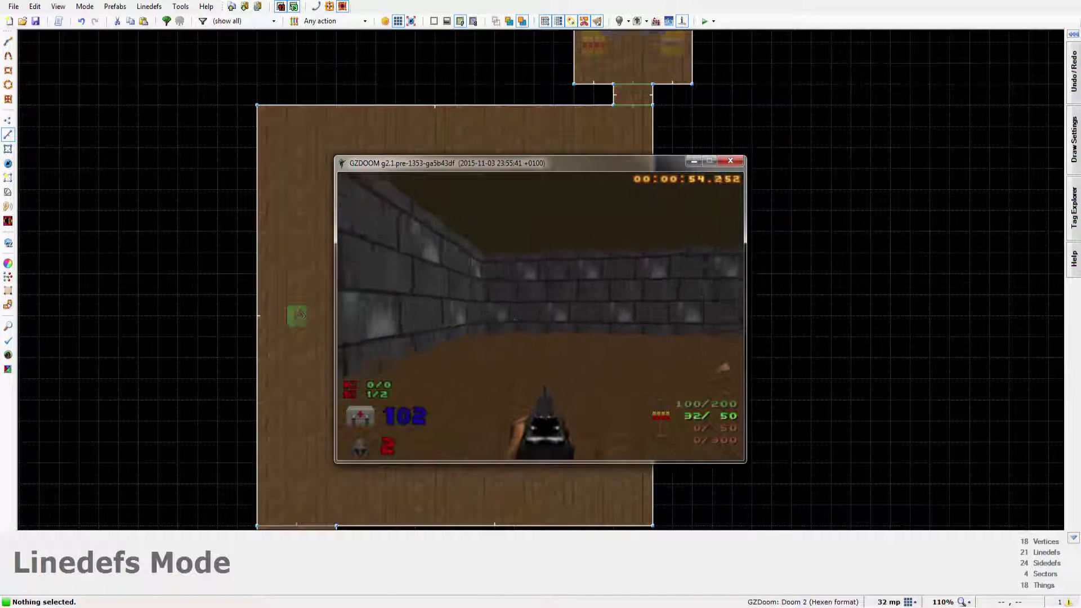
key("w")
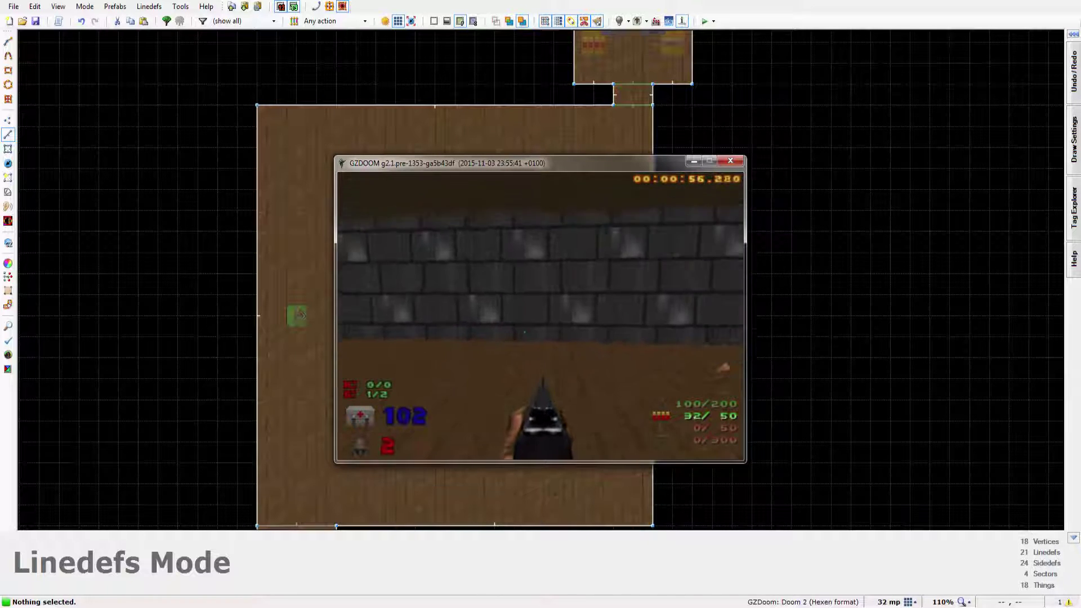
key("ctrl")
key("Up")
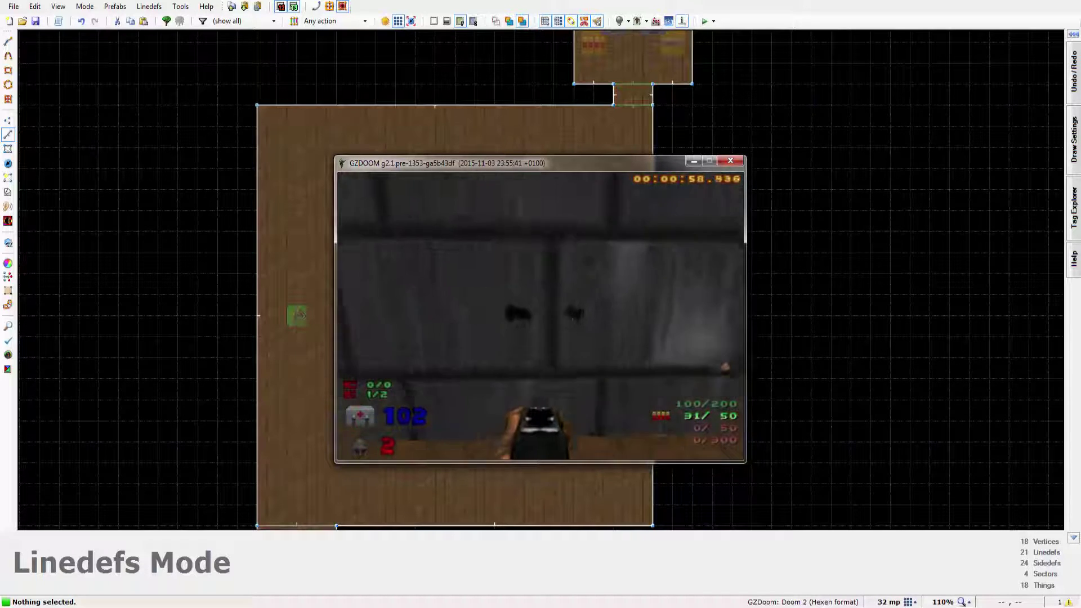
key("s")
Test the main room's wall near the second secret entrance with a punch and repeated pistol shots
key("1")
key("2")
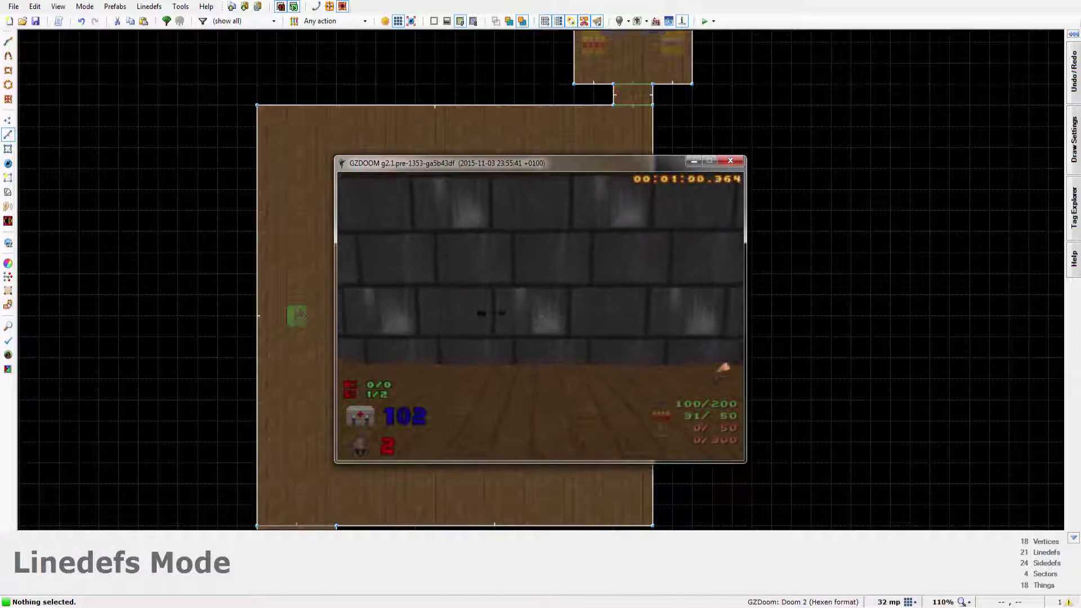
key("Up")
key("ctrl")
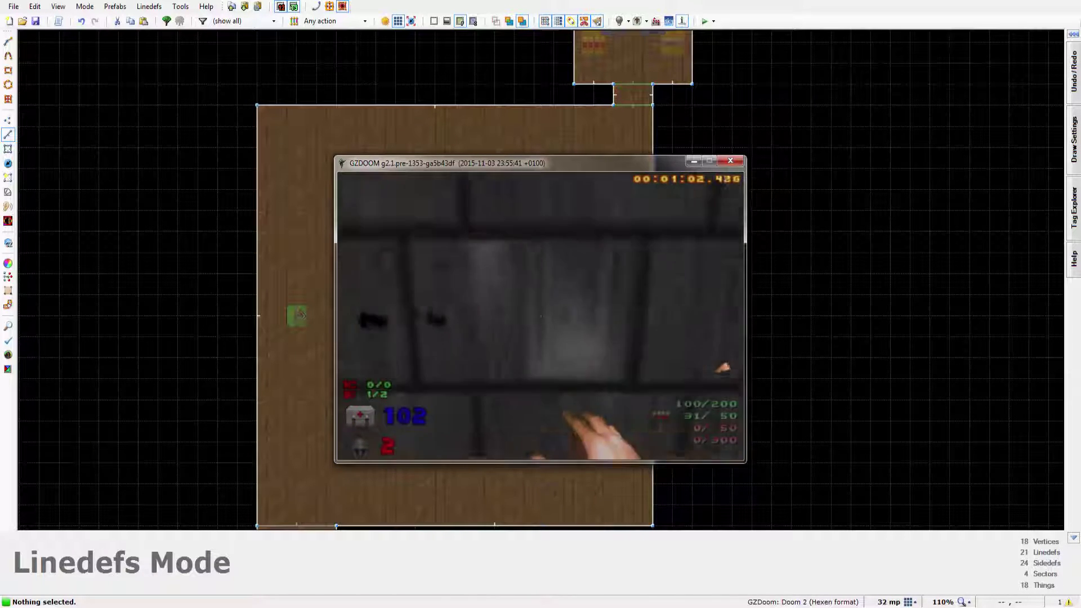
key("Down")
key("ctrl")
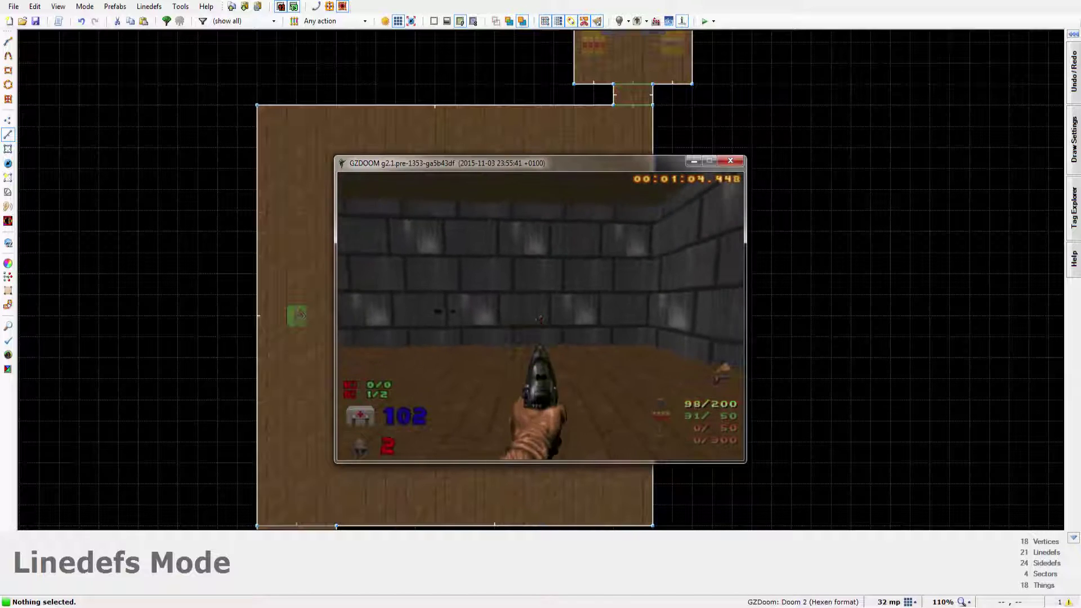
key("ctrl")
key("Up")
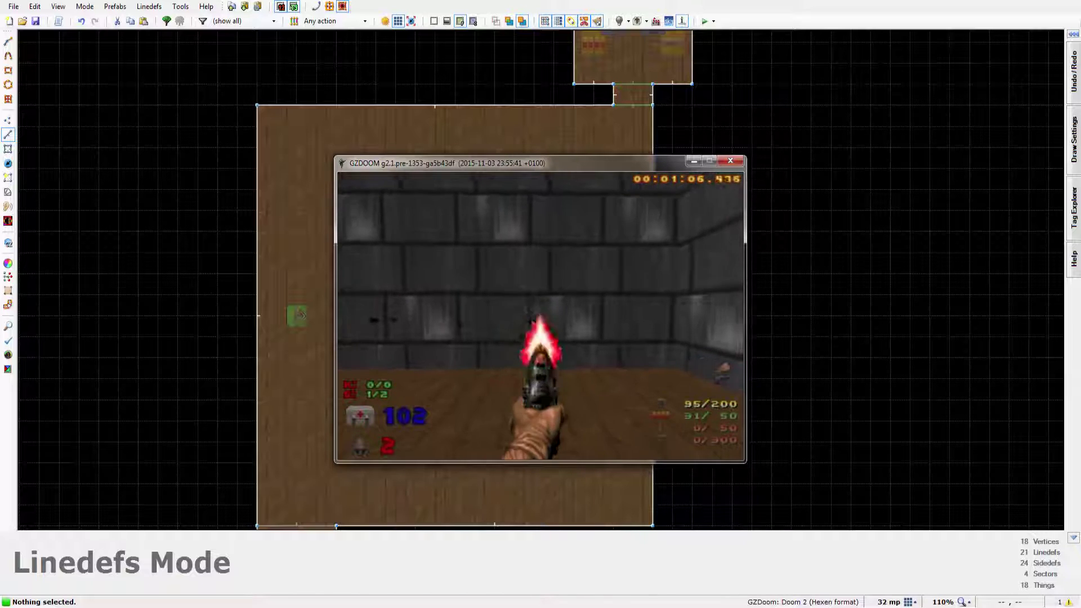
key("ctrl")
key("ctrl")
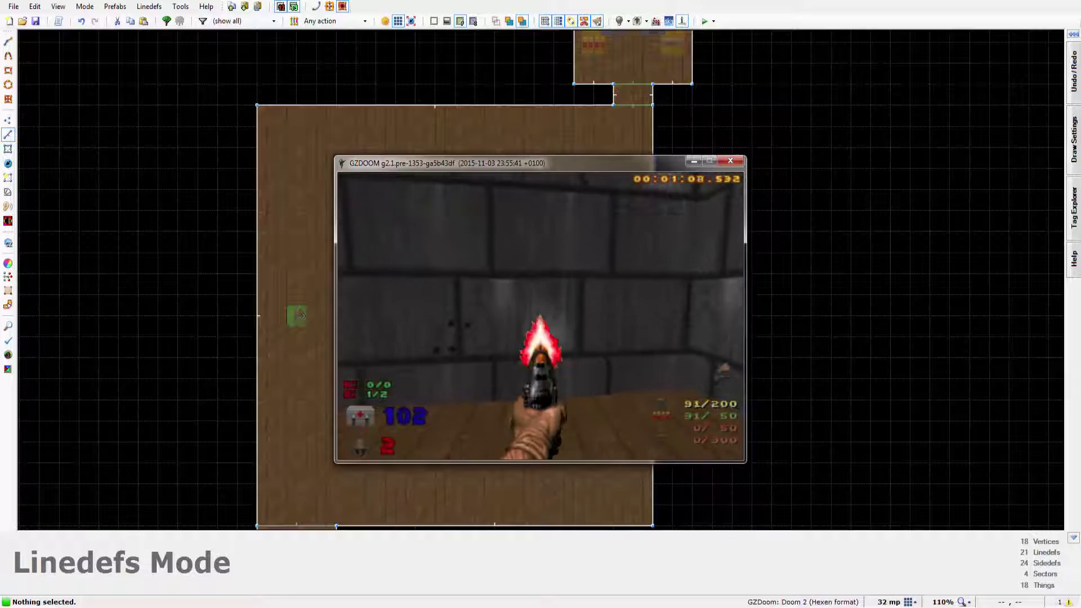
key("ctrl")
key("ctrl")
key("Right")
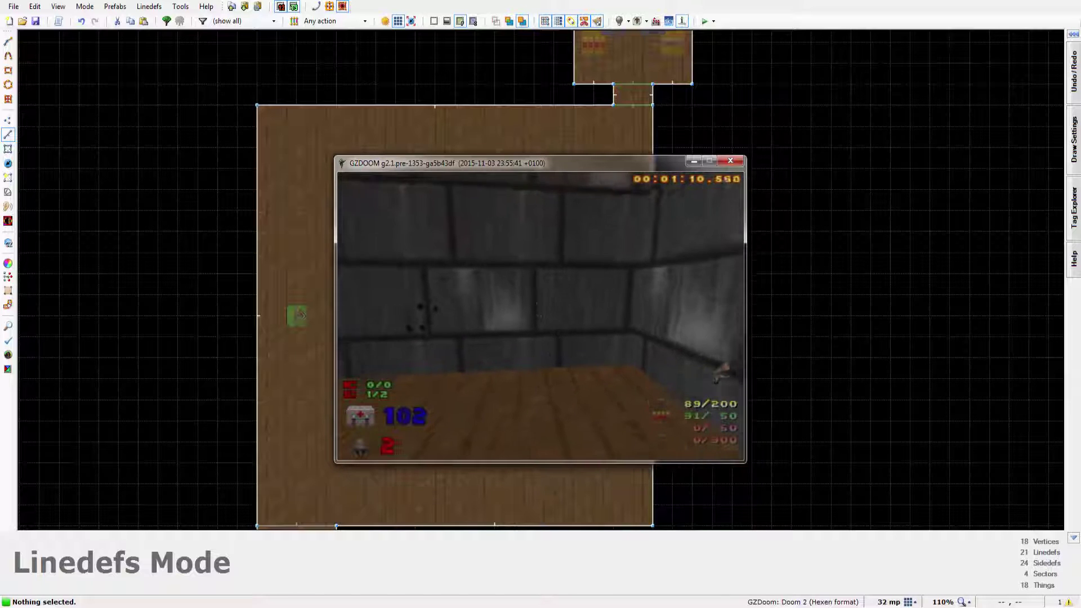
Walk through the fake wall into the second secret room and collect the armor and plasma rifle
key("Up")
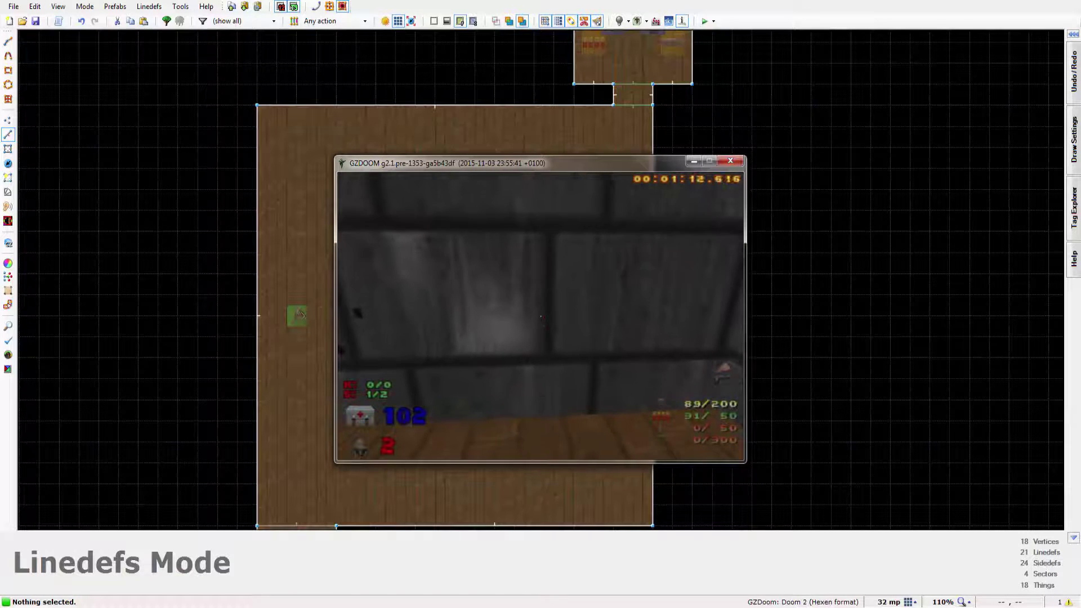
key("w")
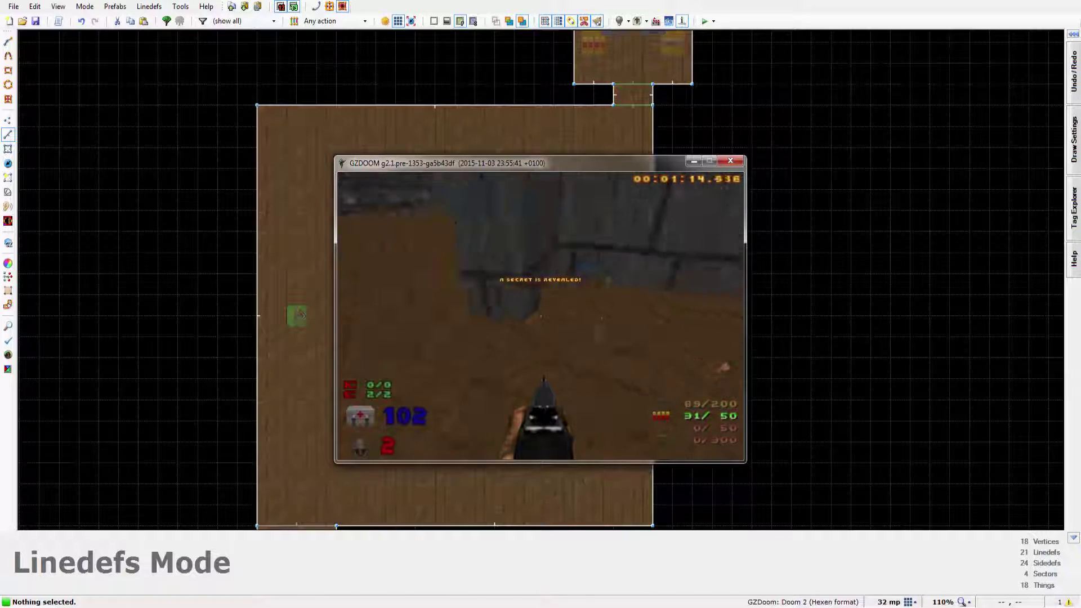
key("w")
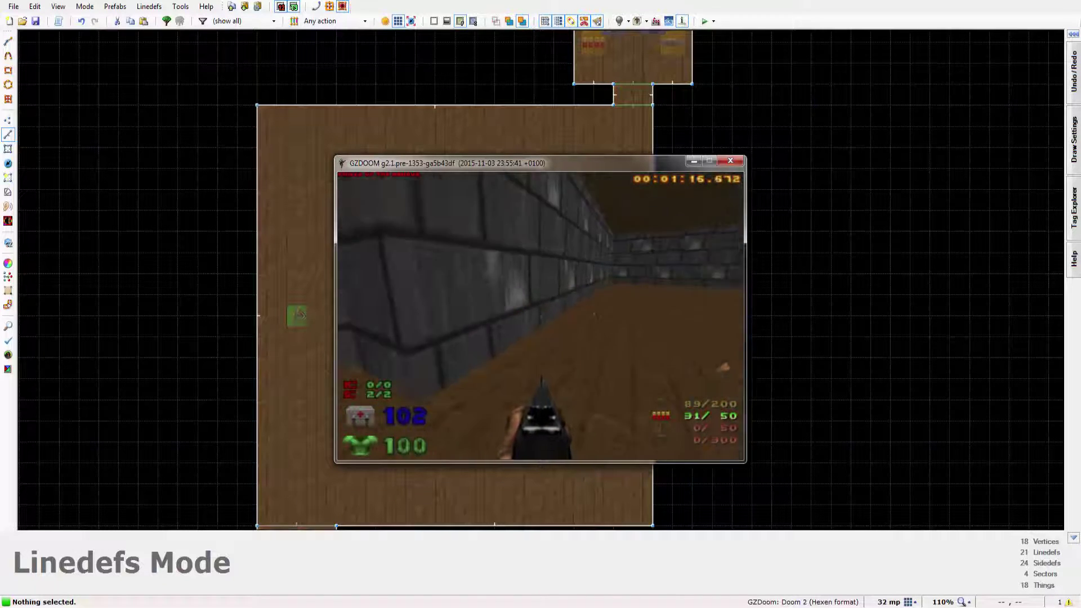
key("w")
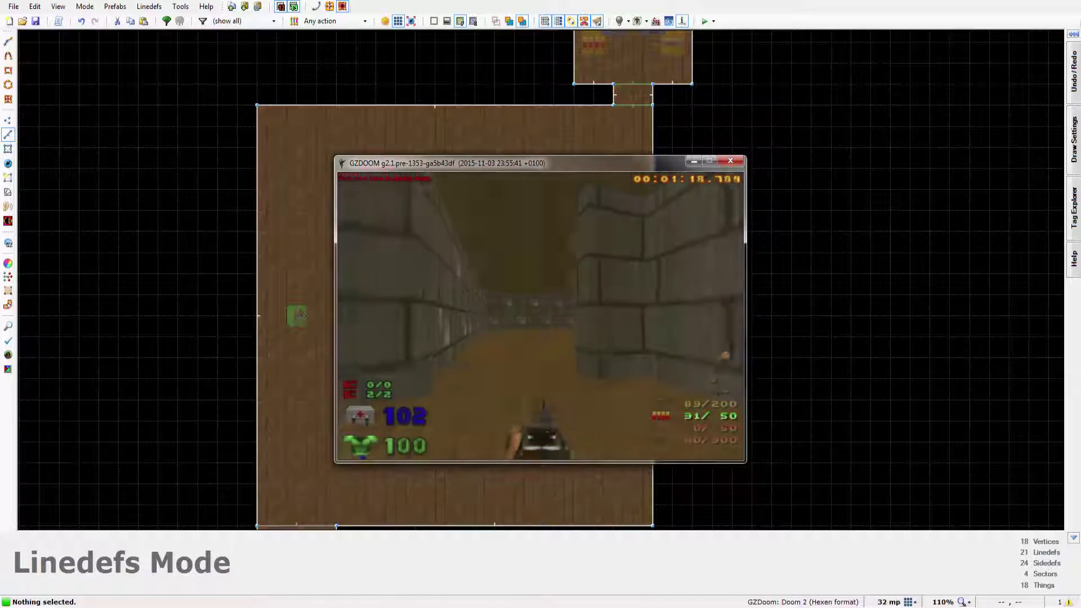
key("Up")
key("w")
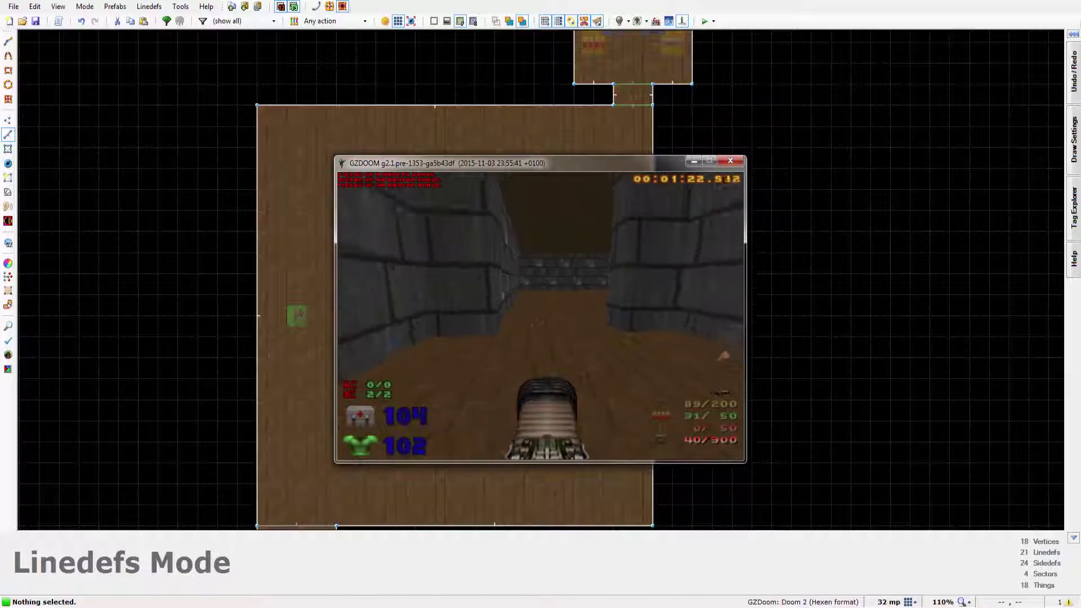
Fire the plasma rifle through the secret passage, return to the main room and inspect its walls
key("w")
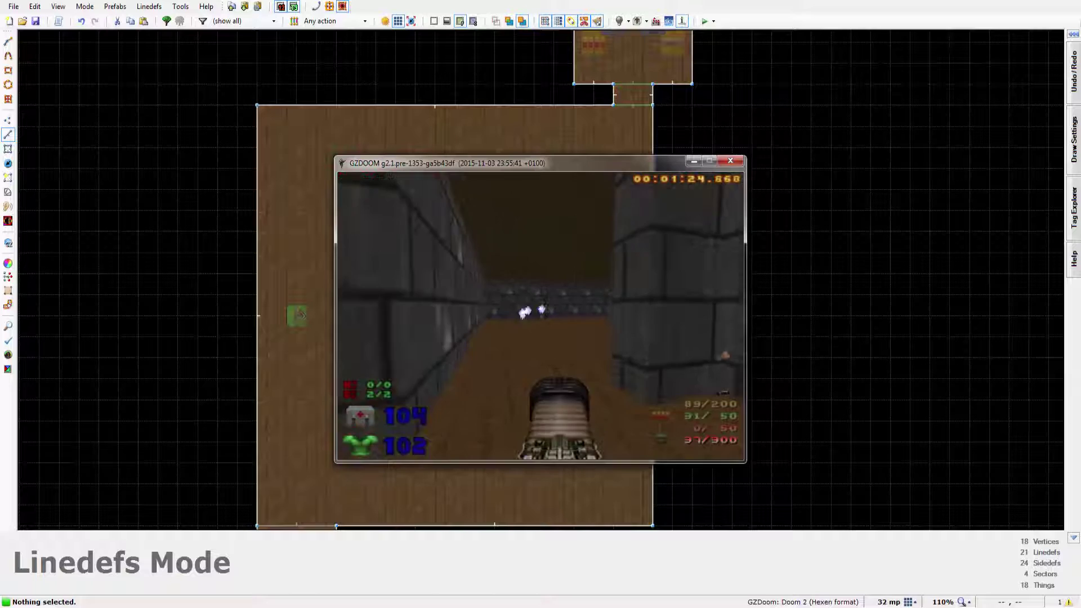
key("Left")
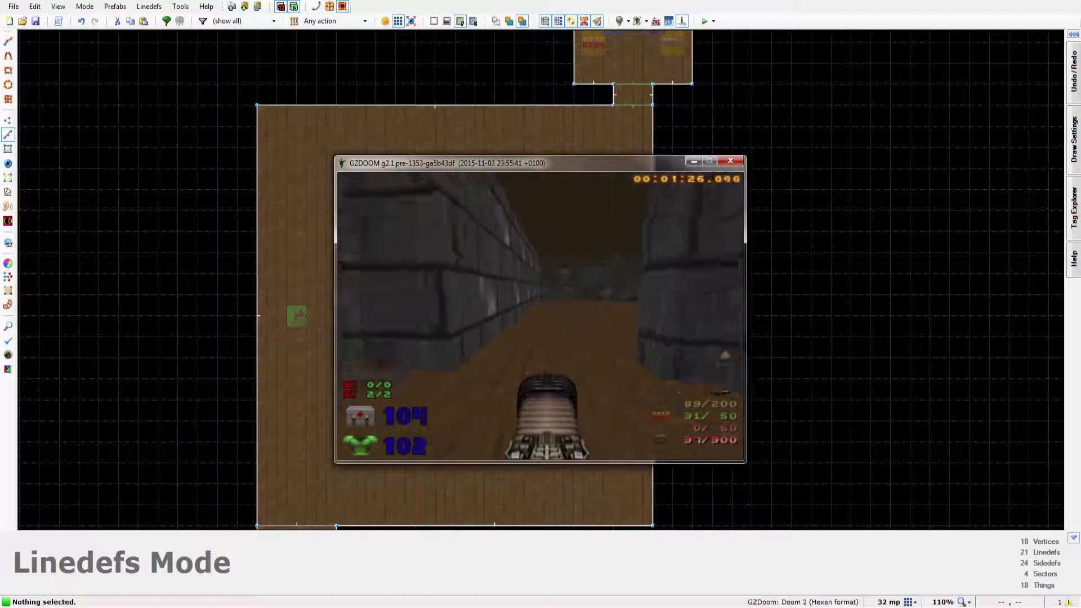
left_click(541, 316)
key("ctrl")
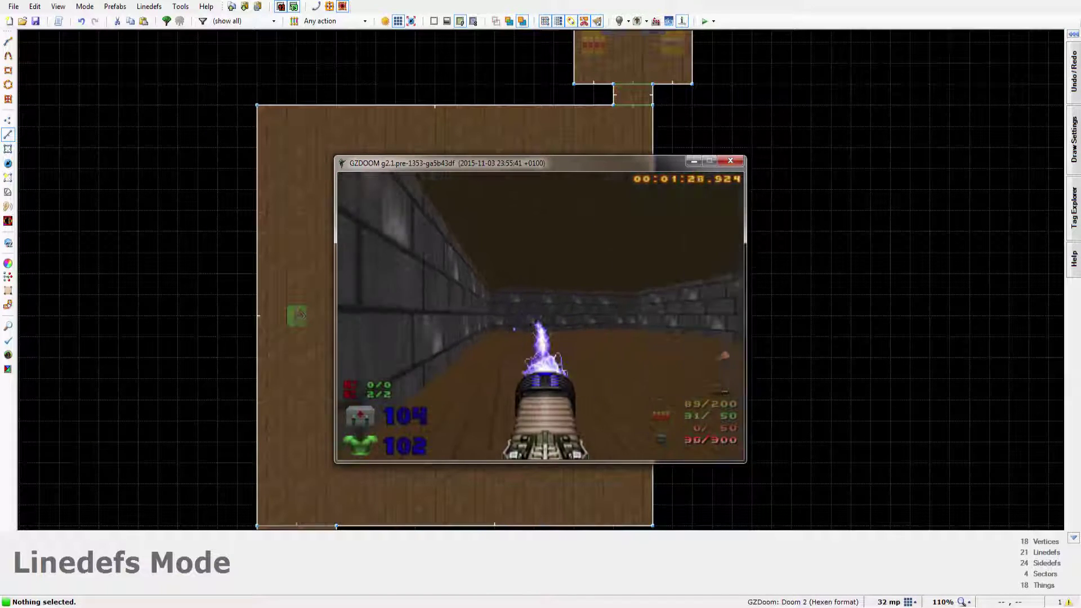
key("Right")
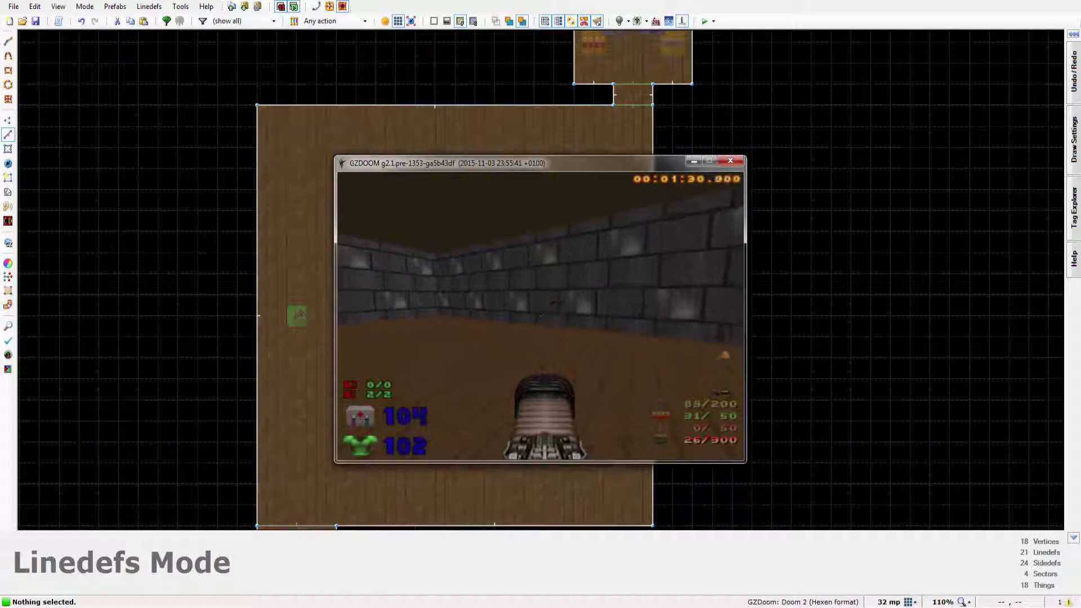
key("w")
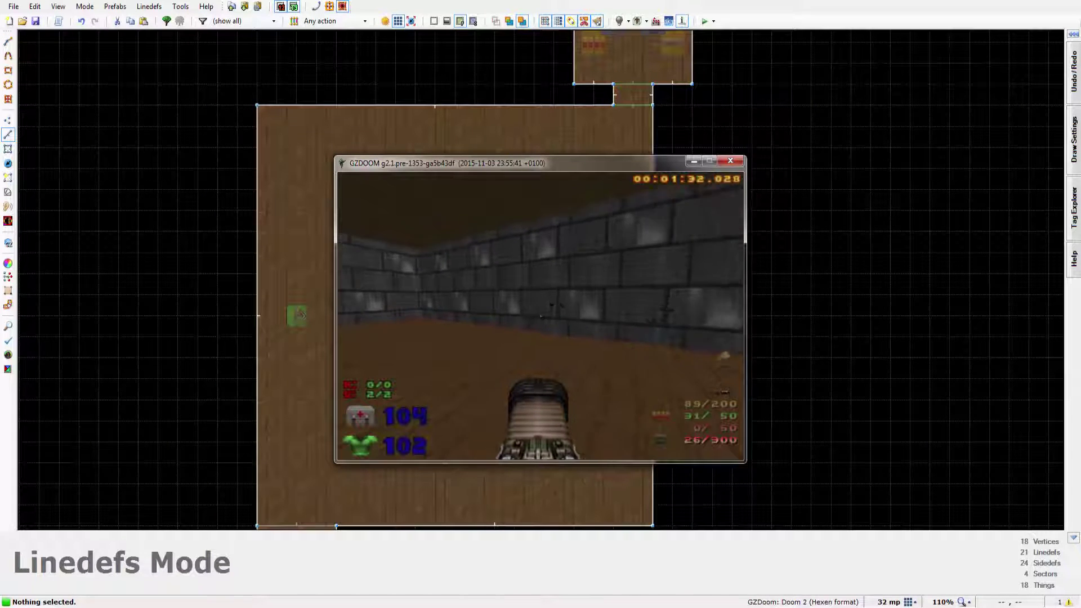
key("w")
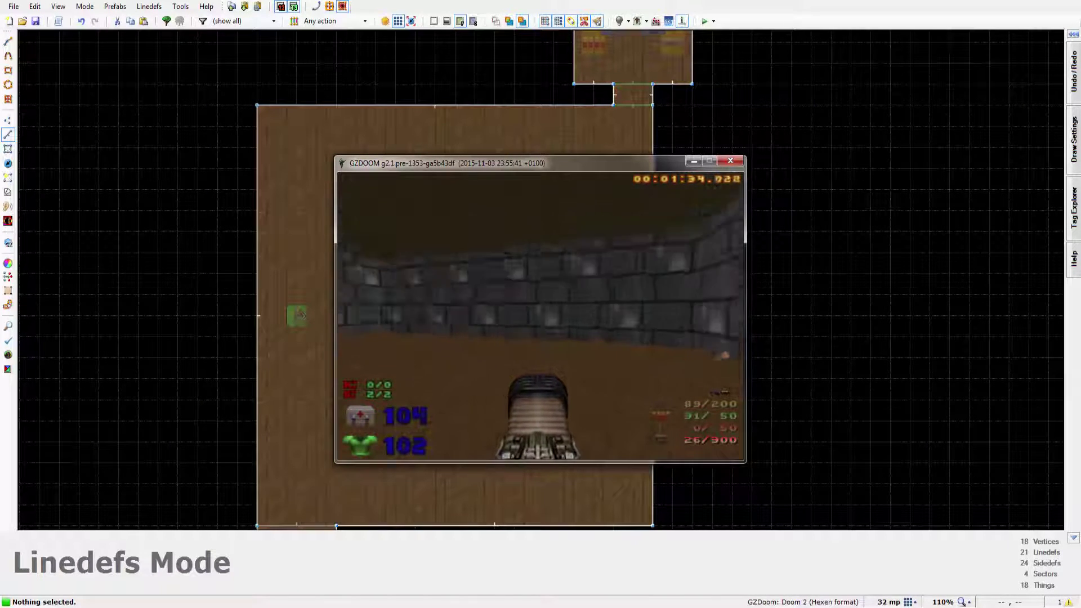
key("w")
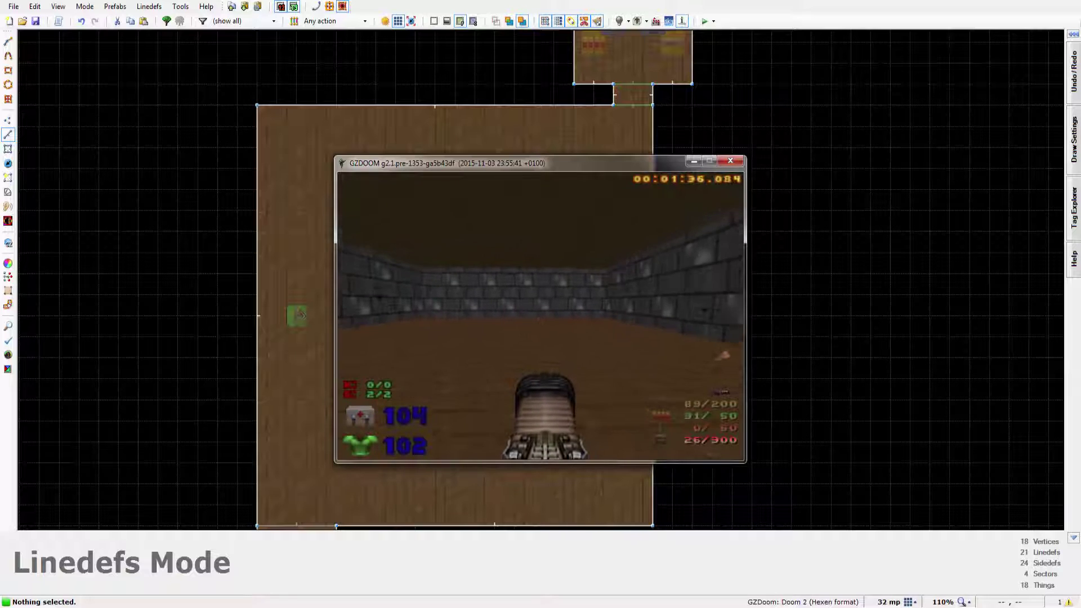
key("Up")
Quit the test run and return to the map in GZDoom Builder
key("Escape")
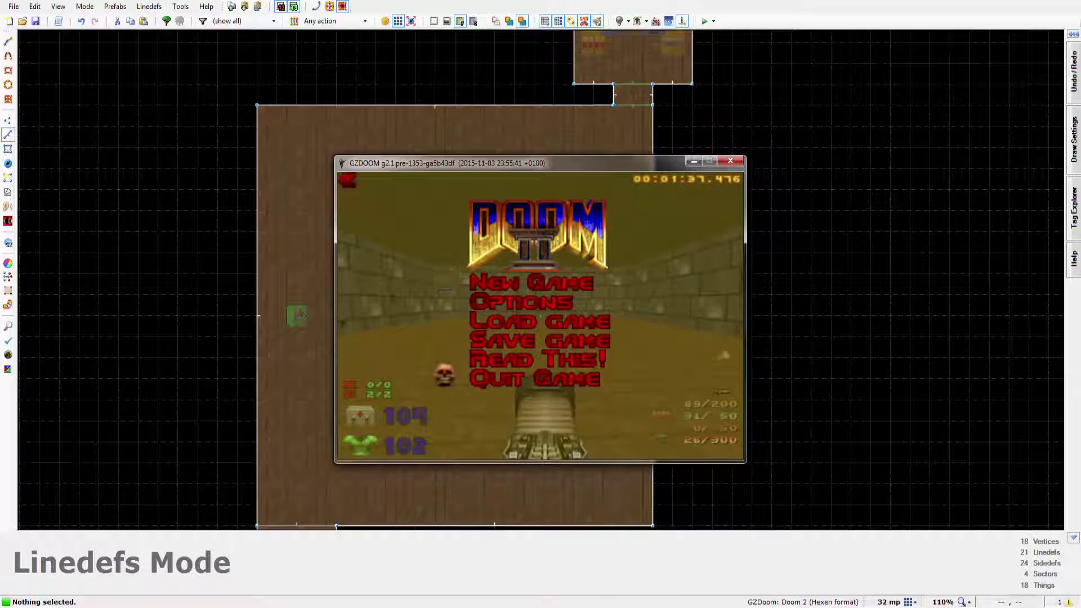
key("Return")
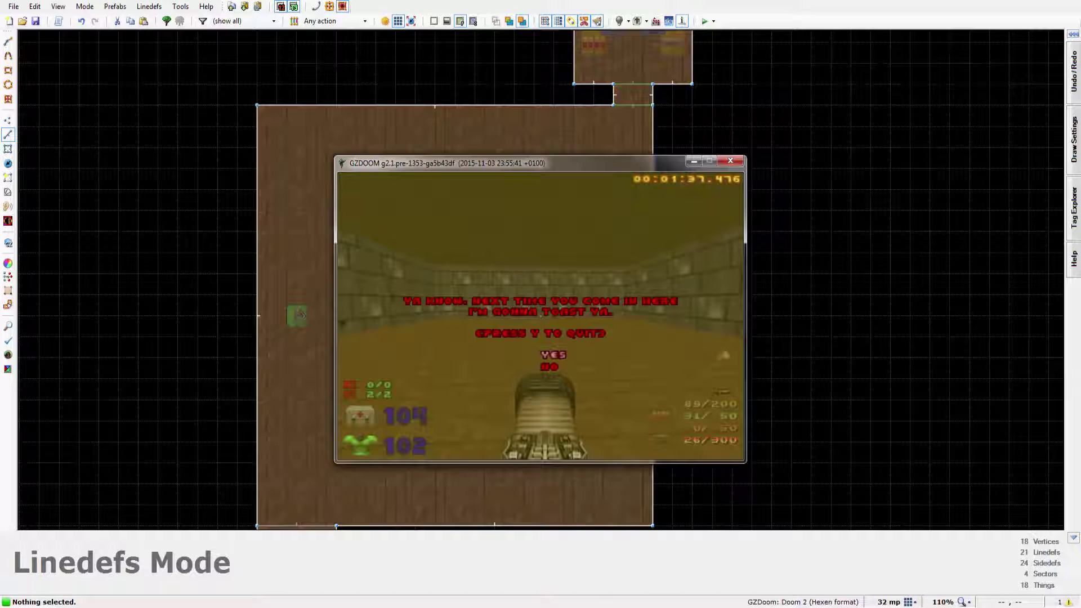
key("y")
Draw a passage 32 wide and 64 long off the main room's east wall, near the southeast corner
key("Right")
key("Right")
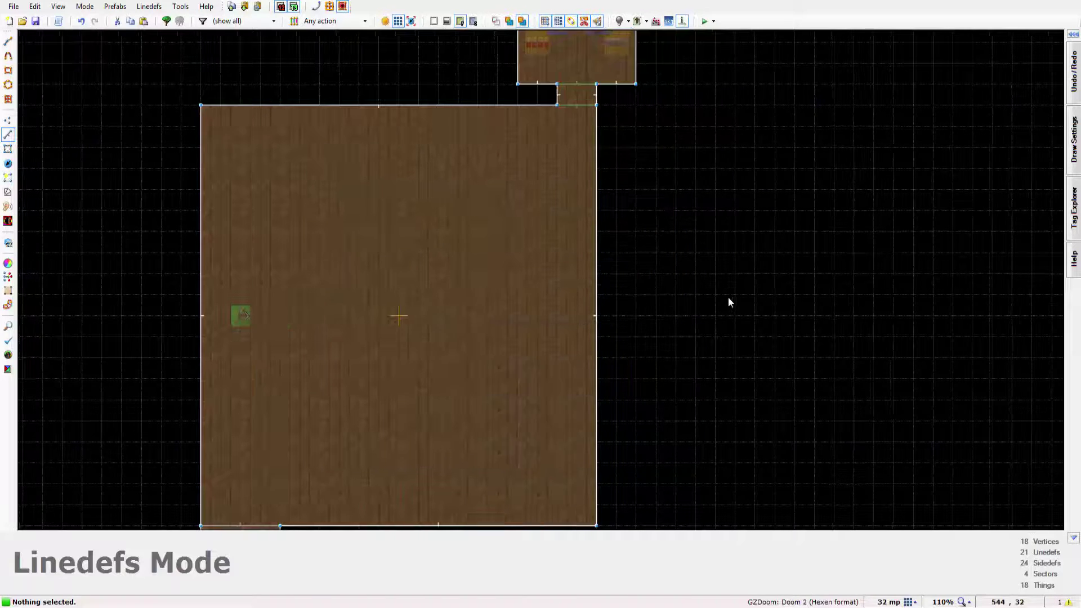
key("Down")
key("Right")
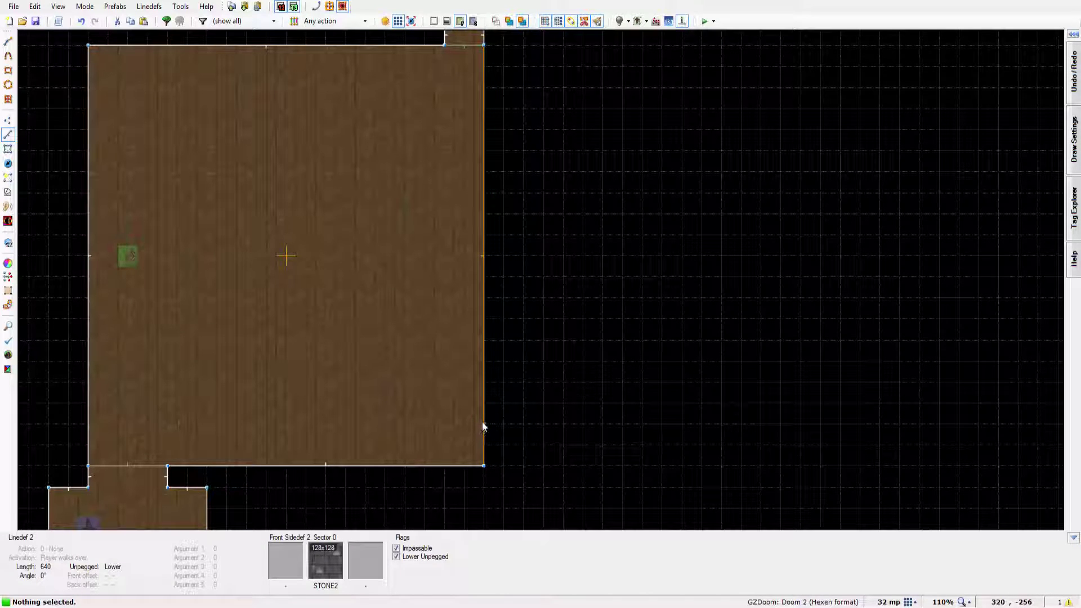
key("d")
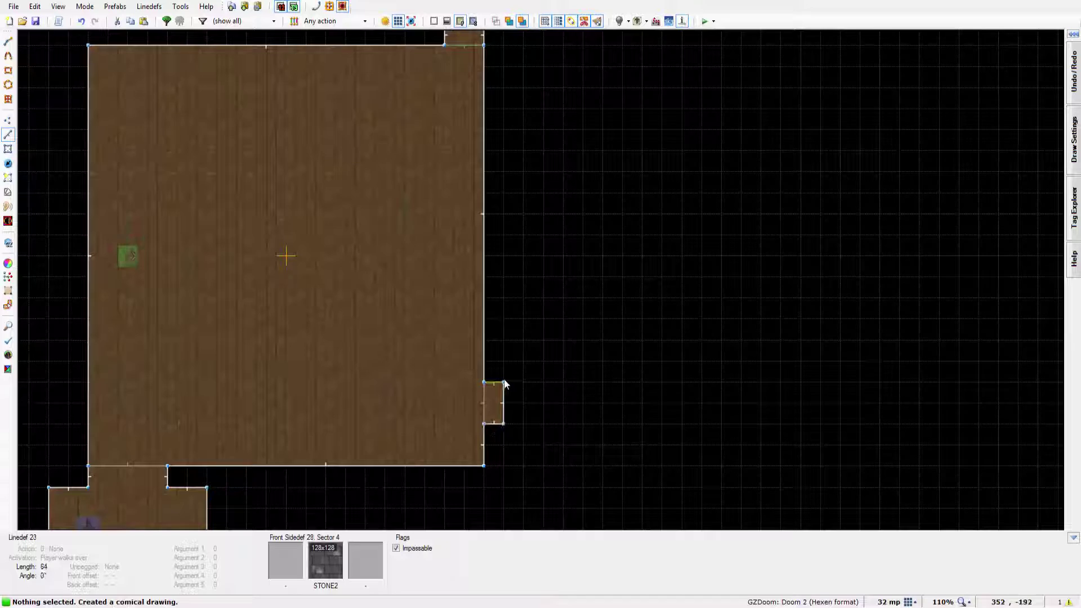
Draw a 288 by 320 room joined to the passage's outer end, and flip the linedef between them
key("d")
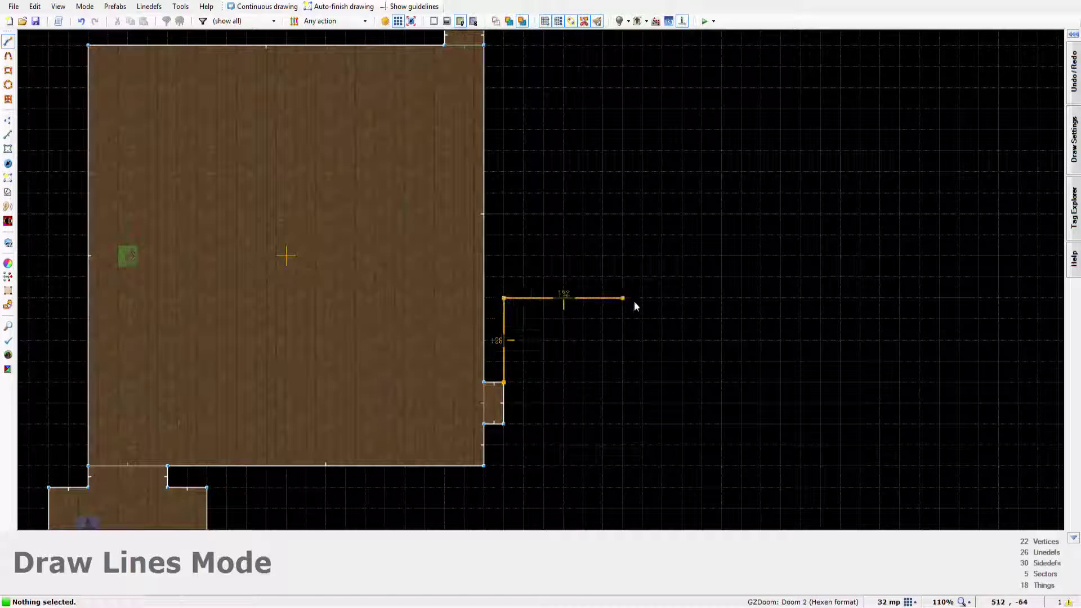
left_click(683, 307)
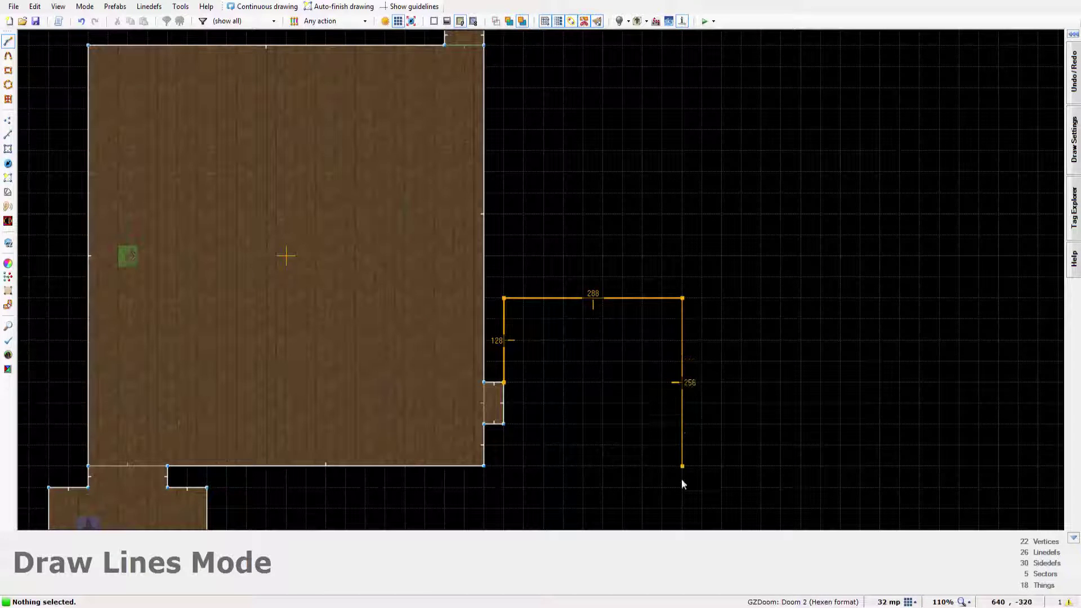
left_click(682, 509)
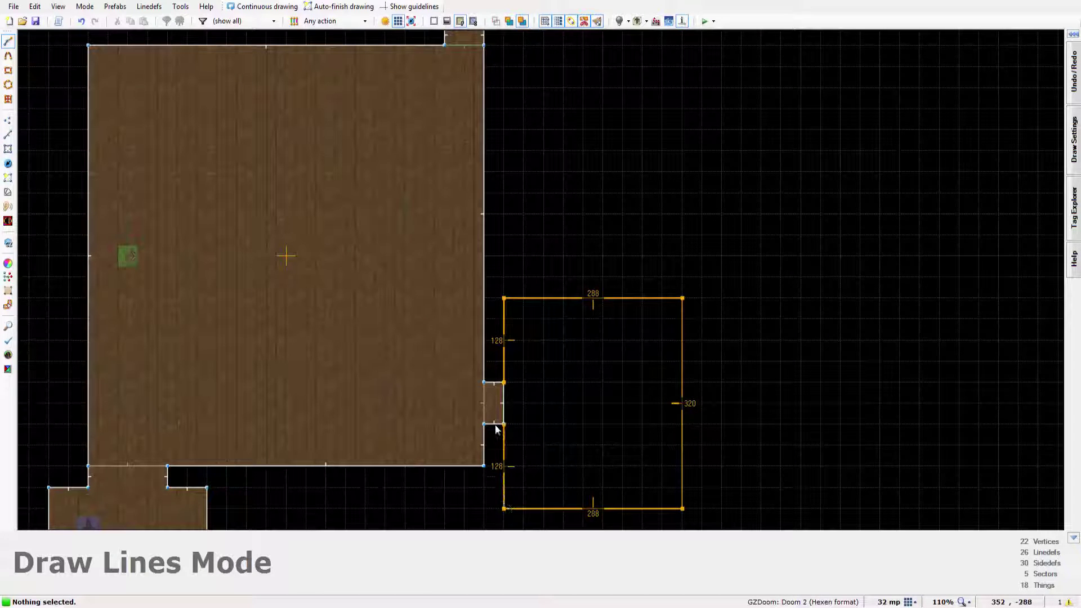
left_click(505, 383)
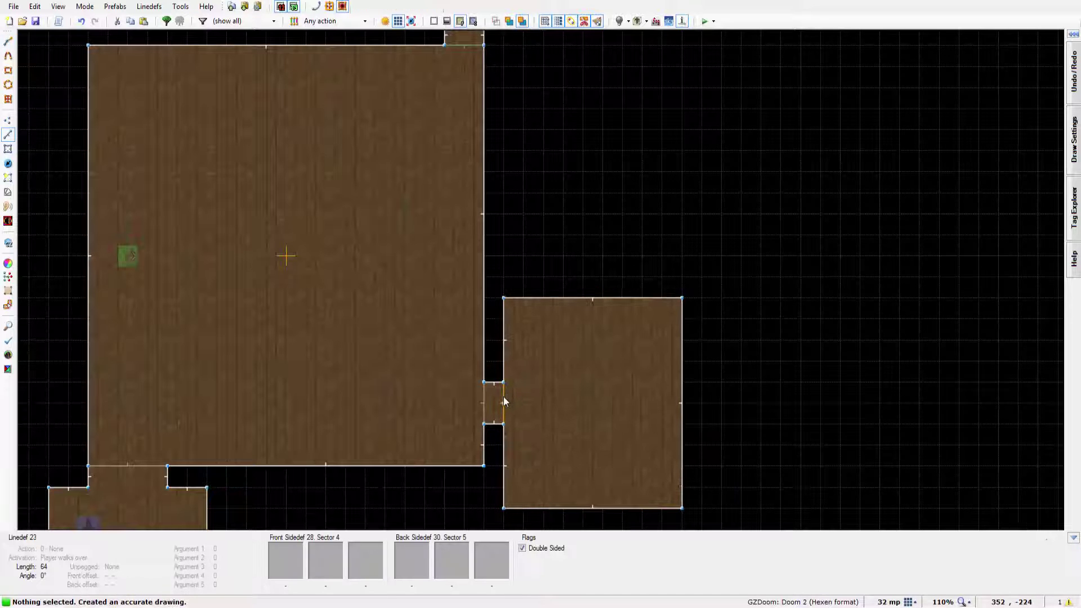
key("f")
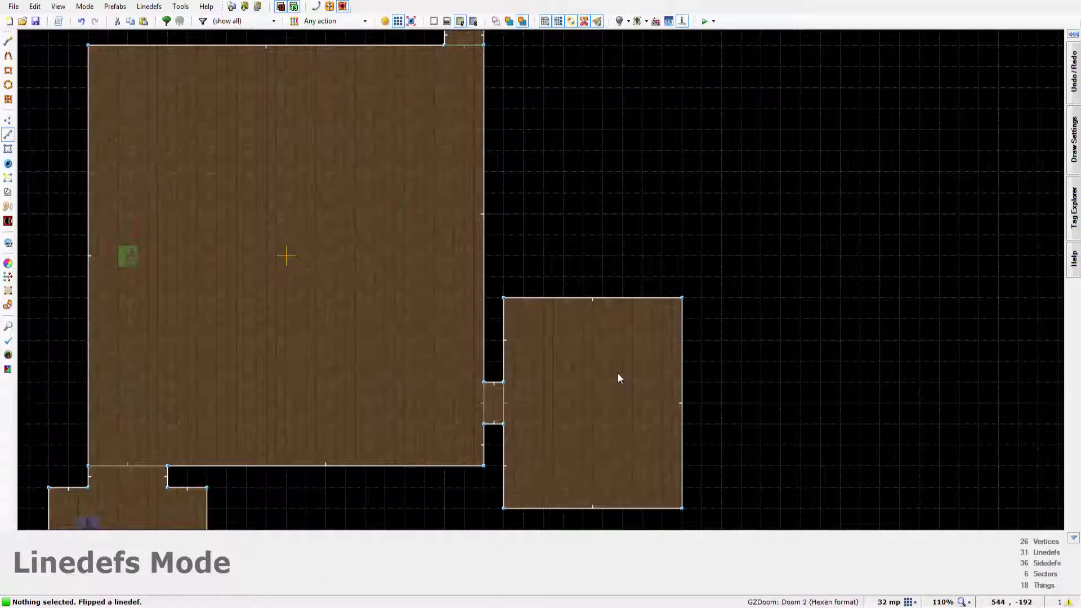
Move the new room's east wall outward to widen the room to 320
key("Right")
key("Down")
key("Right")
key("Left")
key("Up")
key("Right")
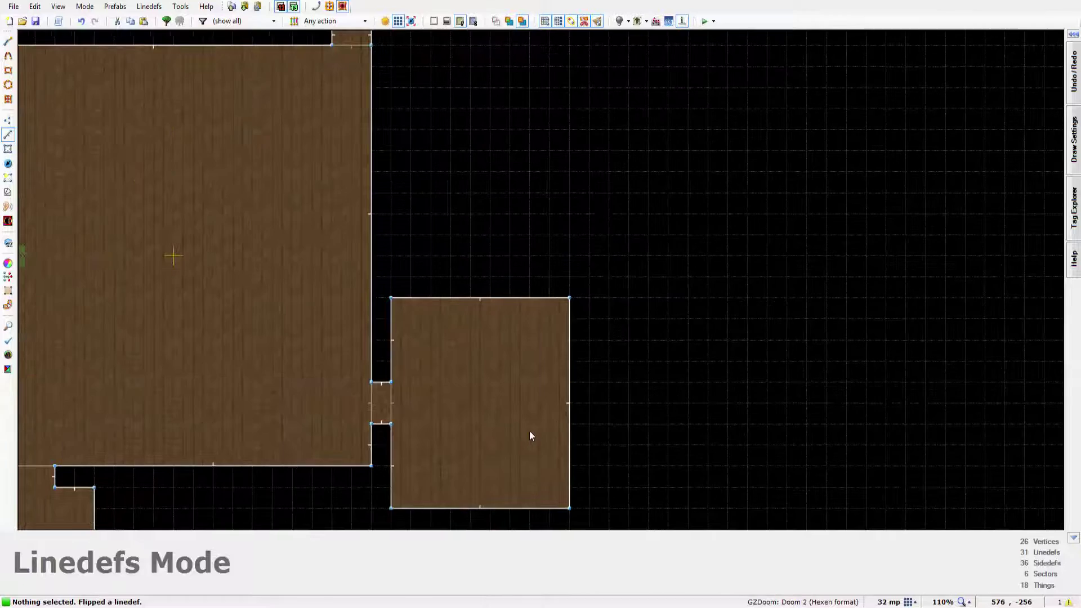
key("Down")
key("Right")
right_click_drag(511, 353, 543, 349)
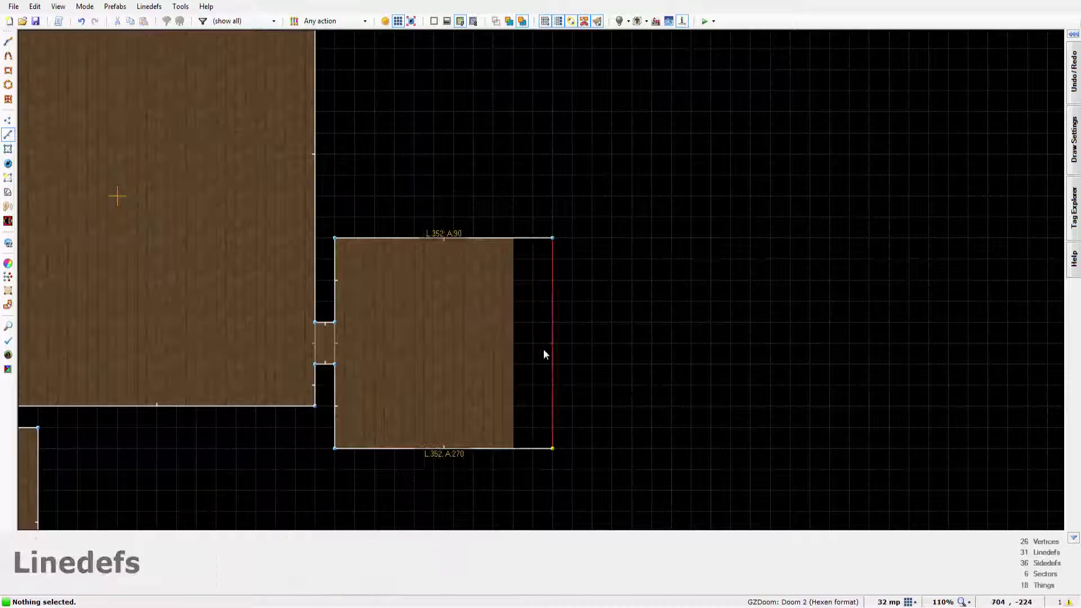
left_click_drag(544, 349, 532, 350)
Make both linedefs across the new passage repeatable and set their trigger to Player presses Use
key("Down")
key("Left")
key("Left")
key("Left")
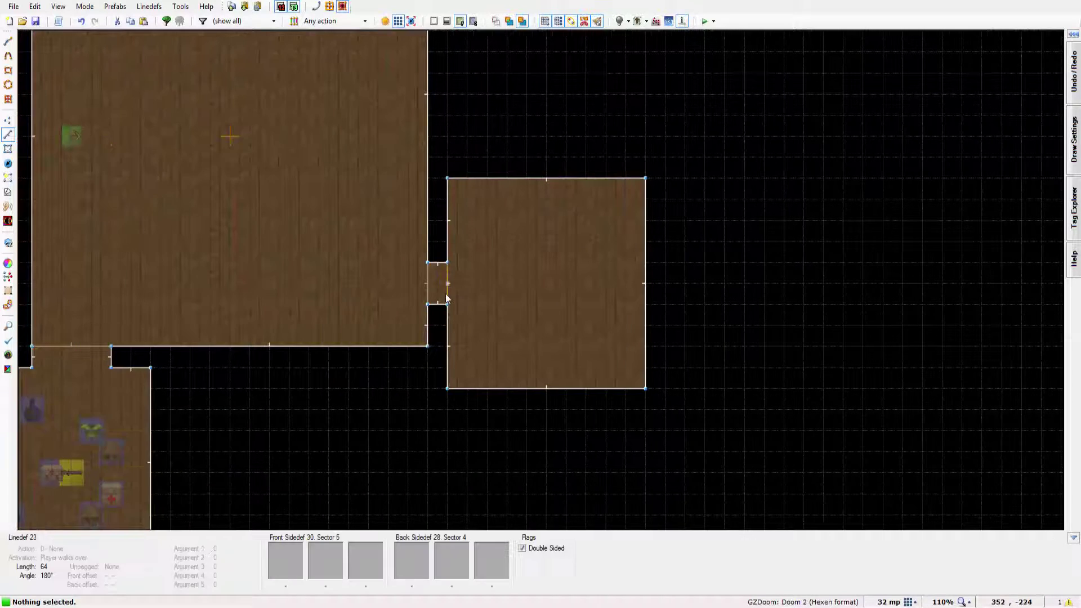
left_click(495, 288)
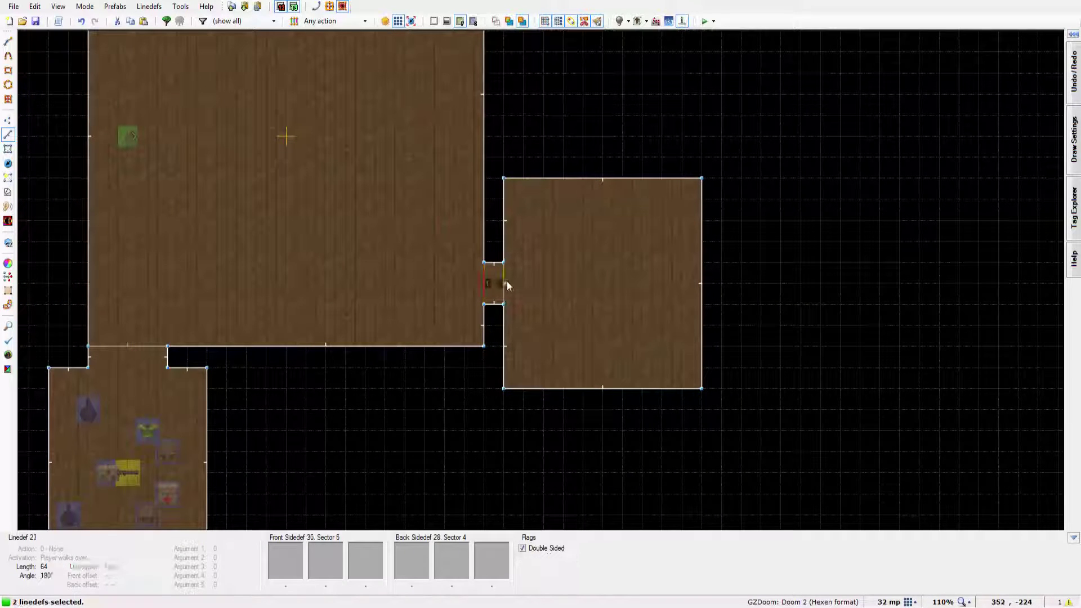
right_click(489, 289)
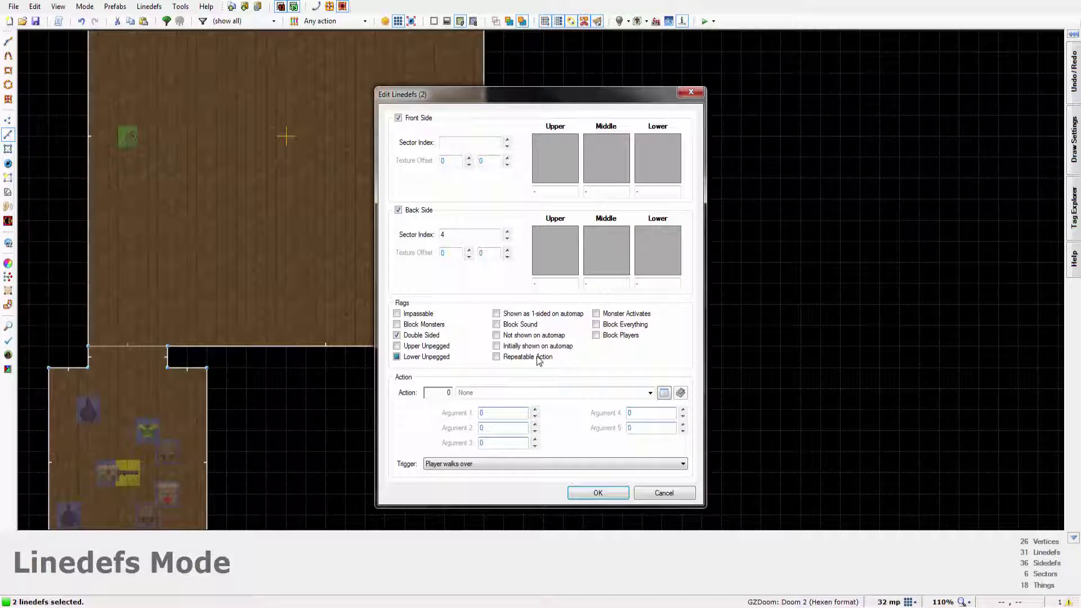
left_click(498, 464)
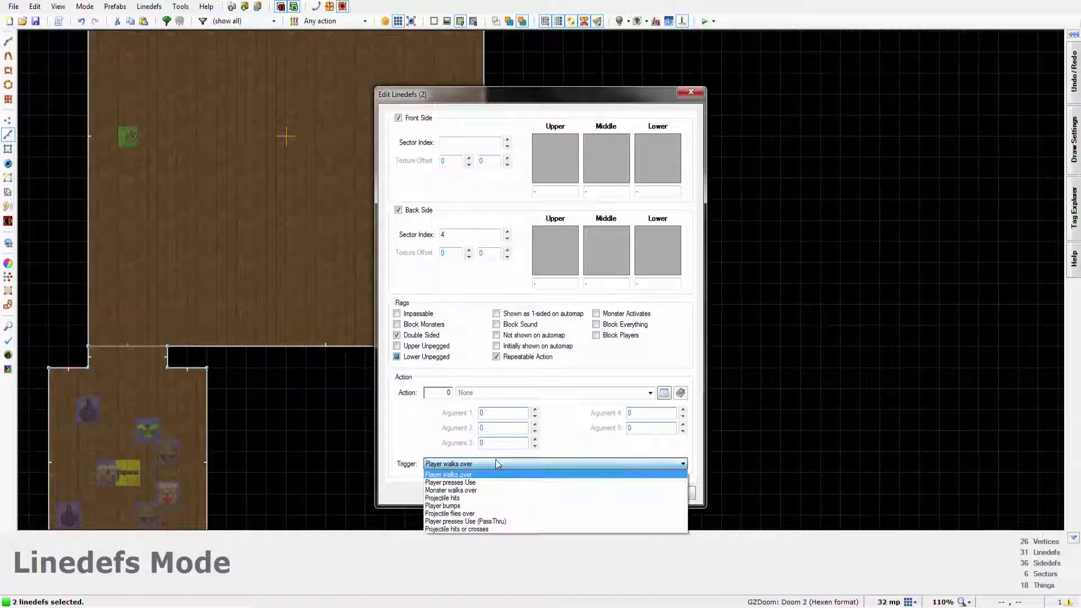
left_click(456, 482)
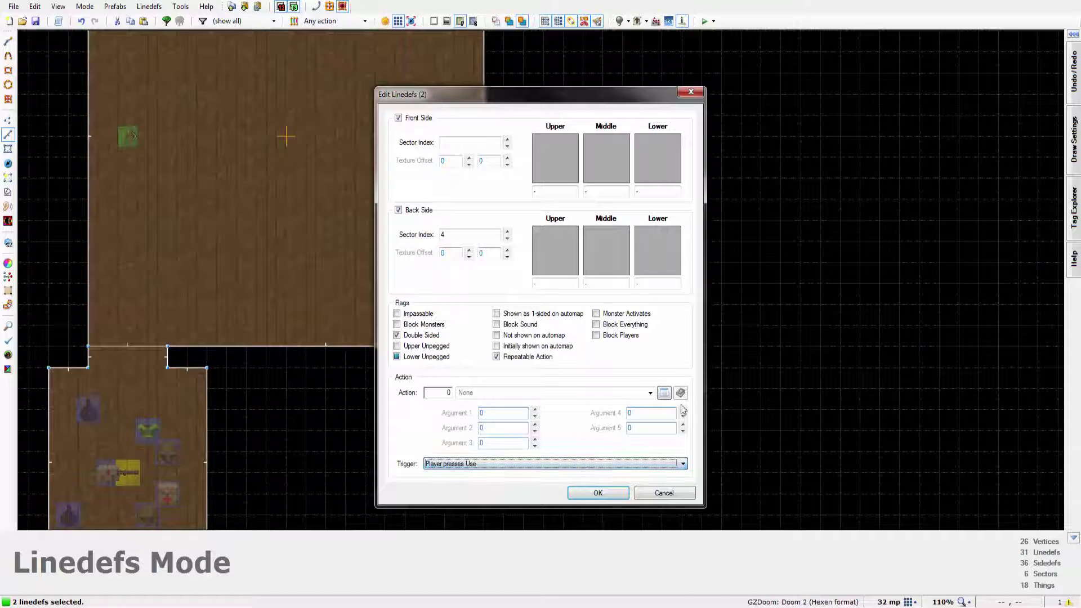
Assign the Door Generic action to the new passage's two linedefs, apply the changes and clear the selection
left_click(664, 393)
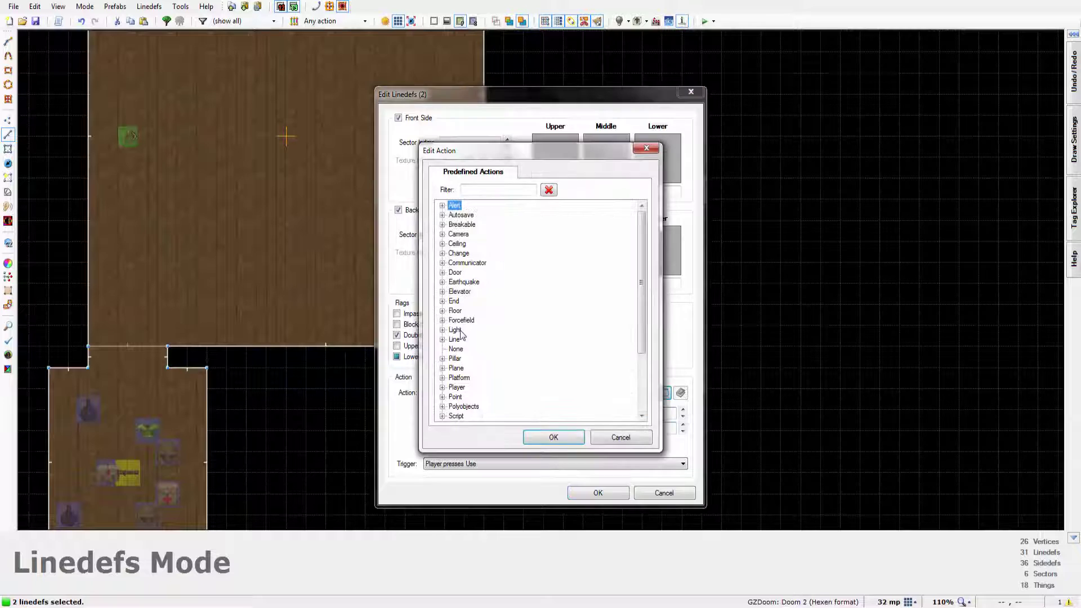
left_click(443, 272)
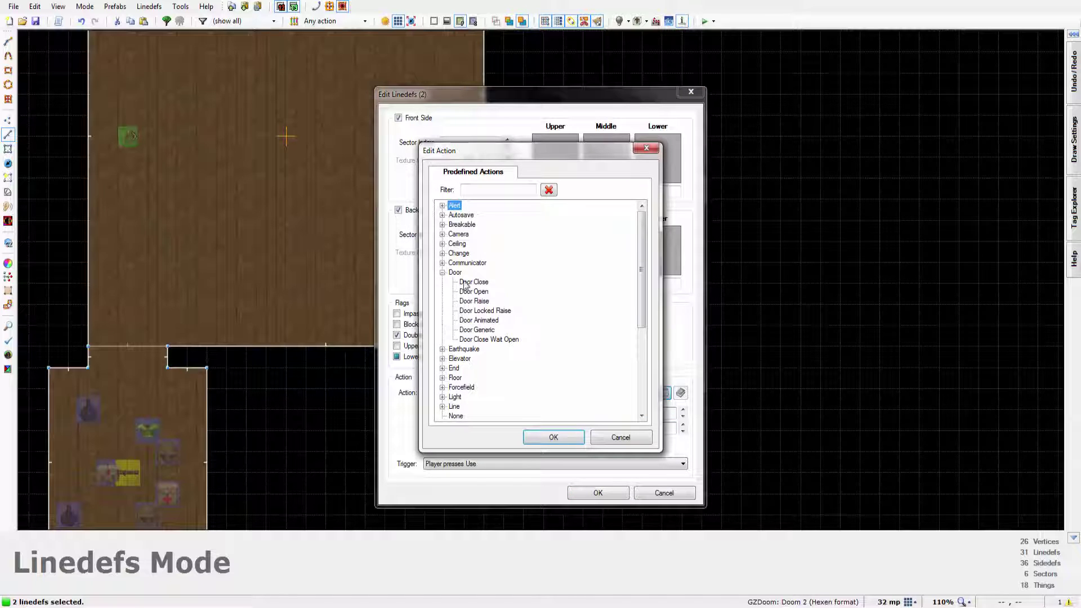
double_click(484, 331)
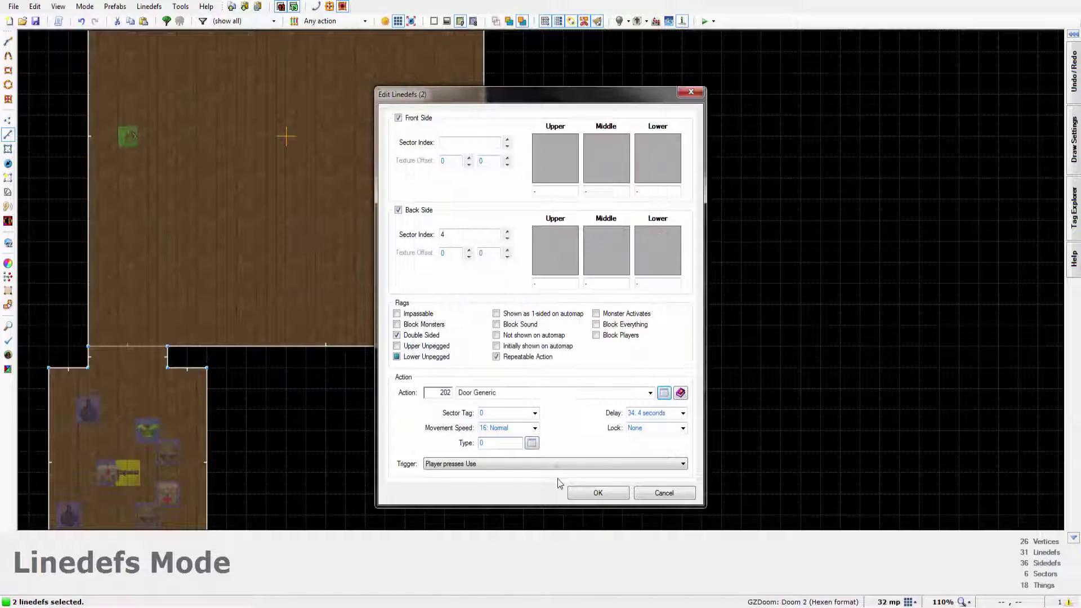
left_click(597, 493)
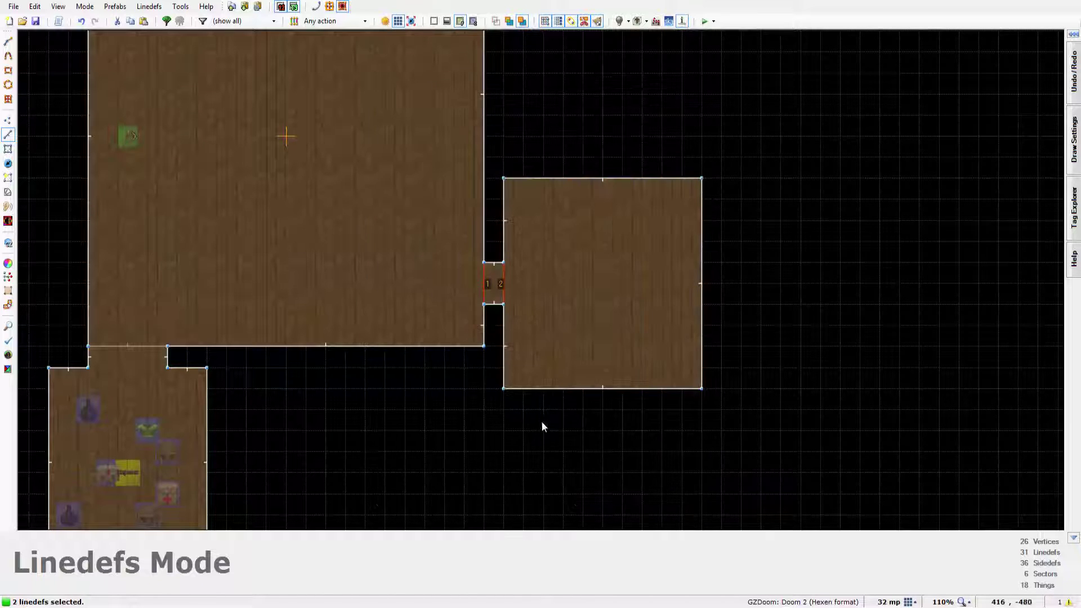
left_click(524, 344)
Review the action, trigger and texture settings of the two linedefs across the northern secret room's passage
key("Up")
key("Up")
key("Up")
key("Up")
key("Up")
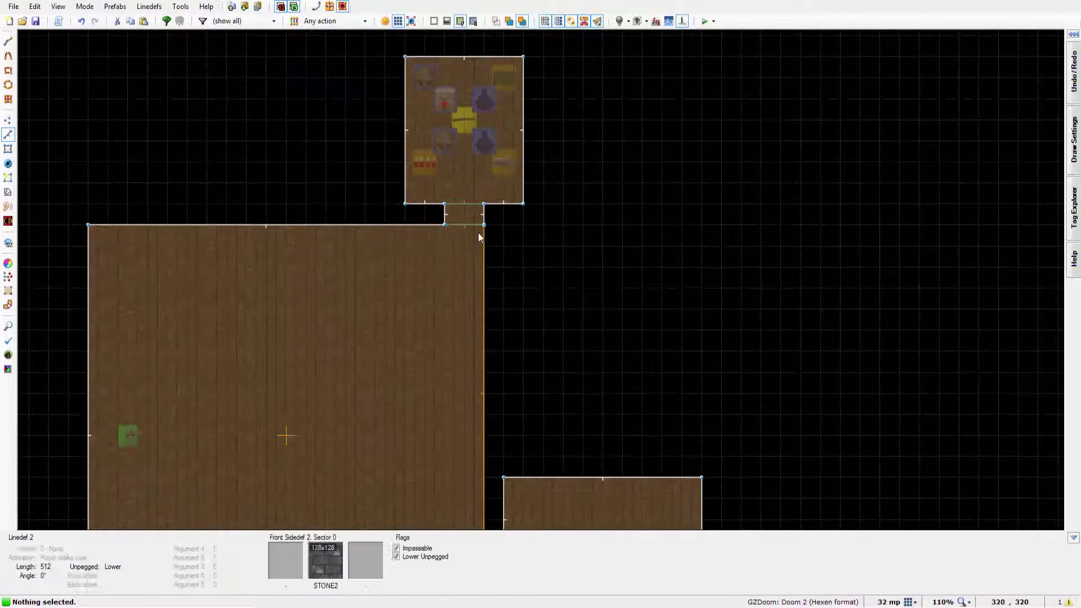
left_click(468, 225)
left_click(468, 212)
right_click(467, 211)
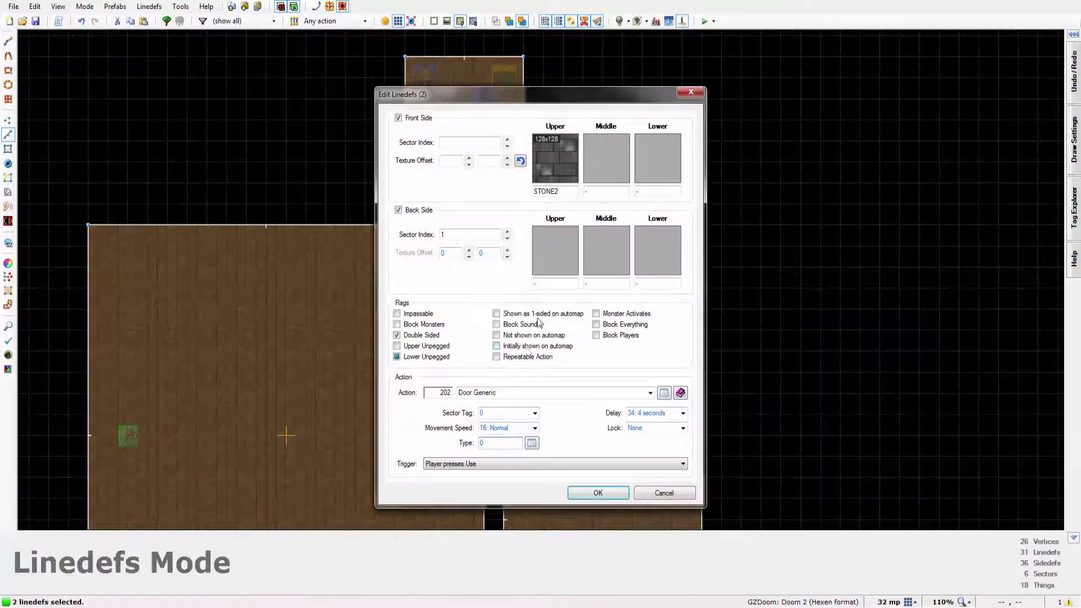
key("Escape")
key("Down")
key("Down")
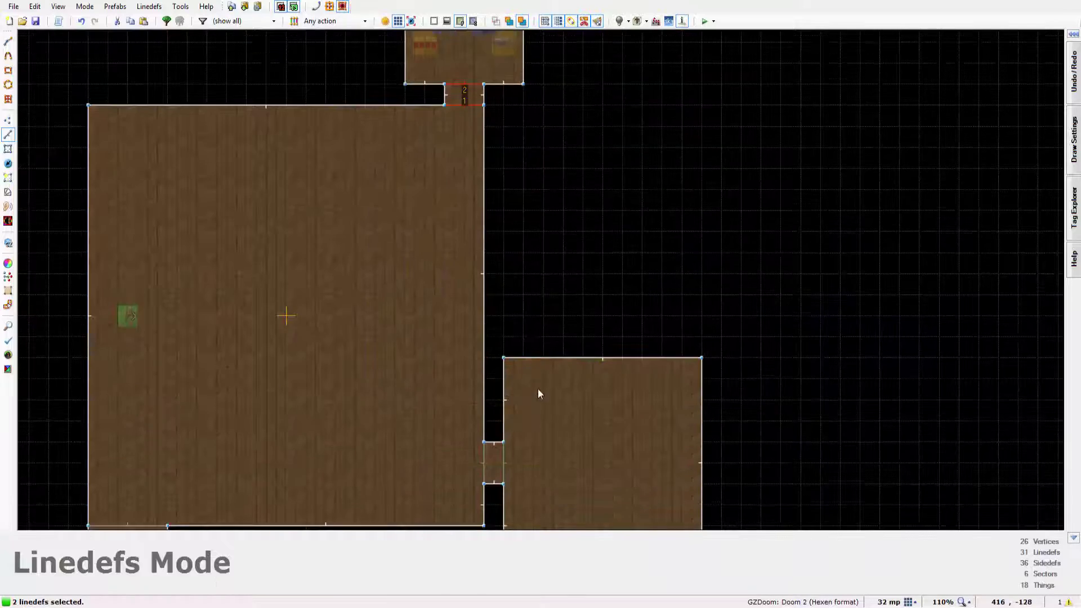
key("Right")
key("Up")
key("Up")
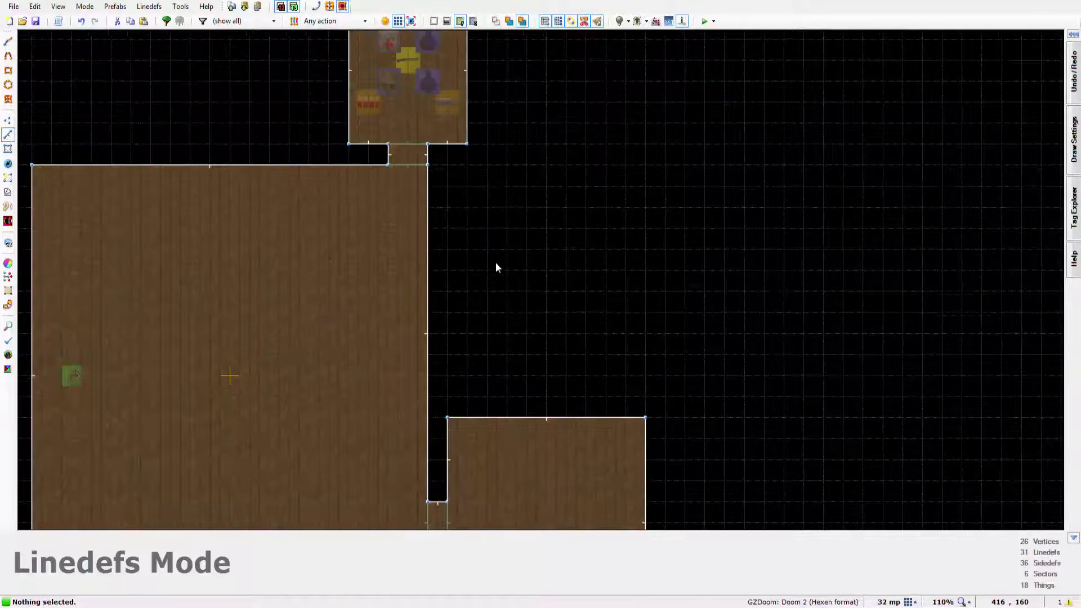
key("Down")
key("Down")
key("Down")
key("Down")
key("Right")
key("Down")
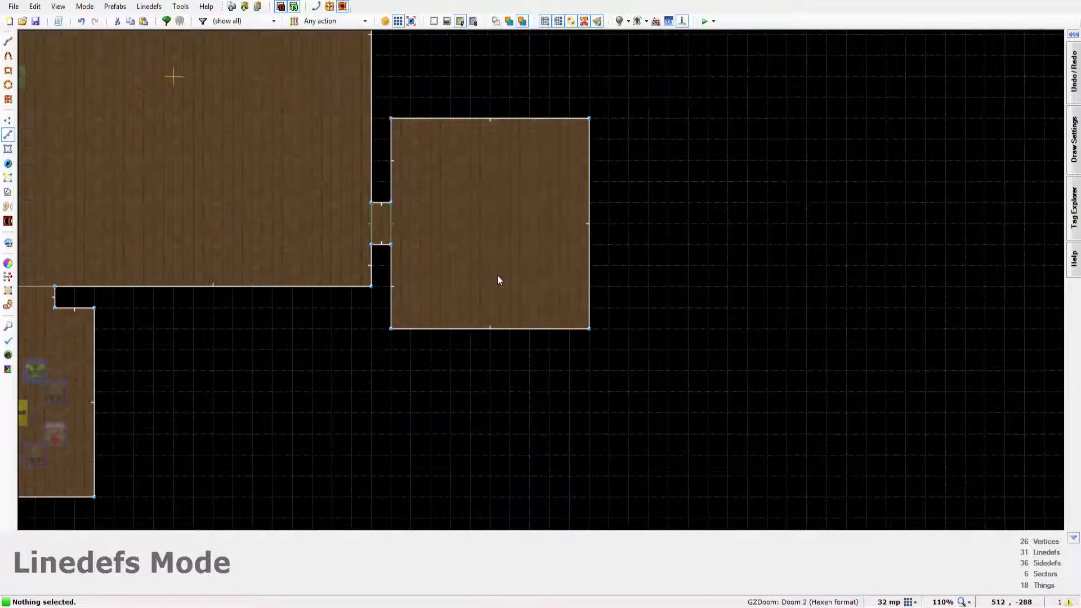
key("Up")
key("Right")
key("Down")
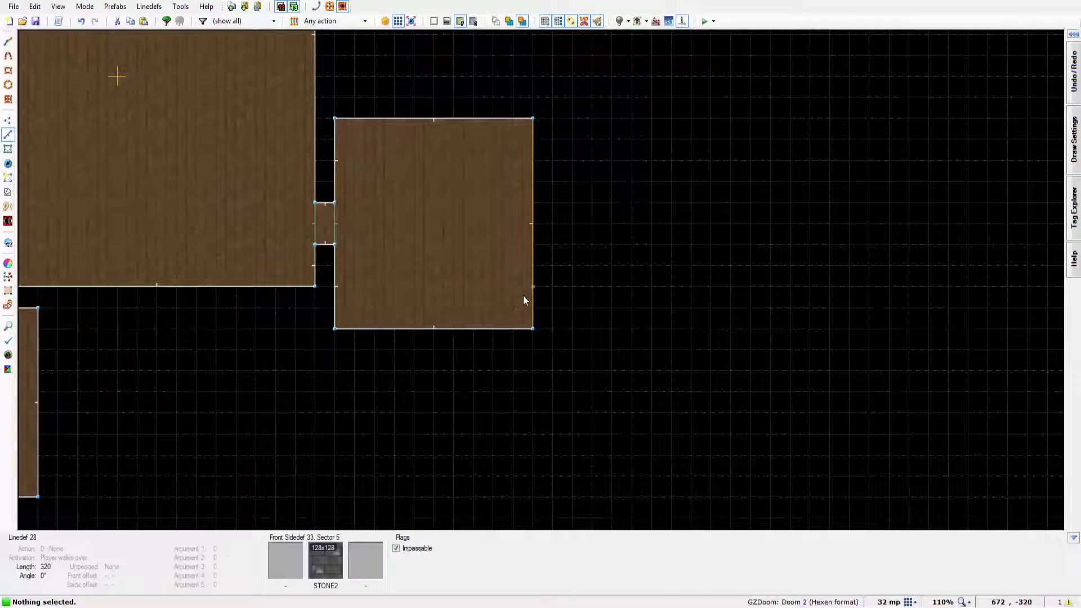
key("Left")
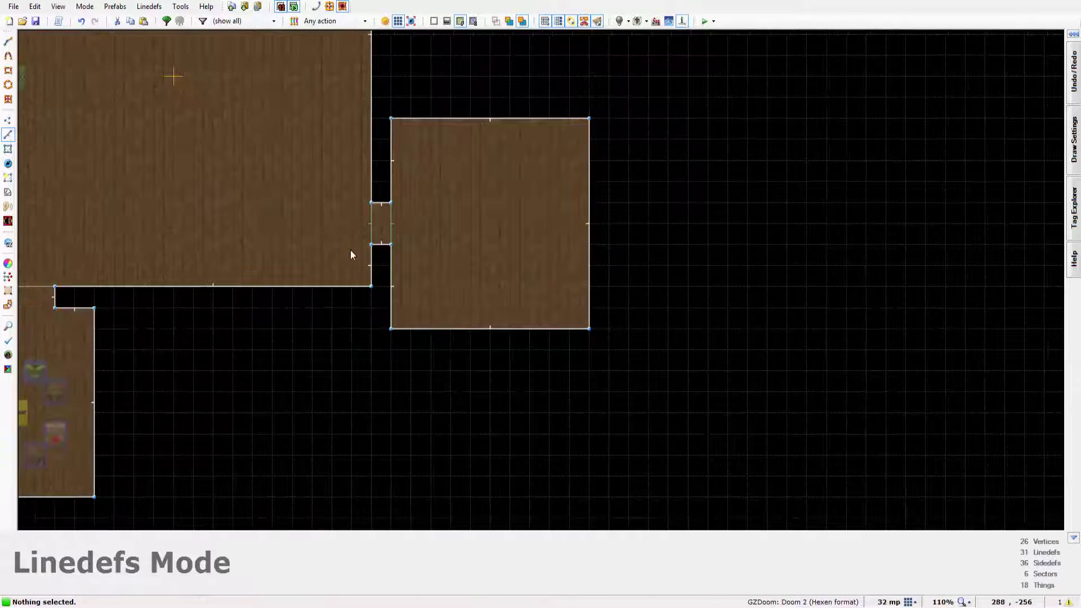
key("Left")
key("Up")
Test the map in game, walk through the new passage into the new room and back, and quit the run
key("F9")
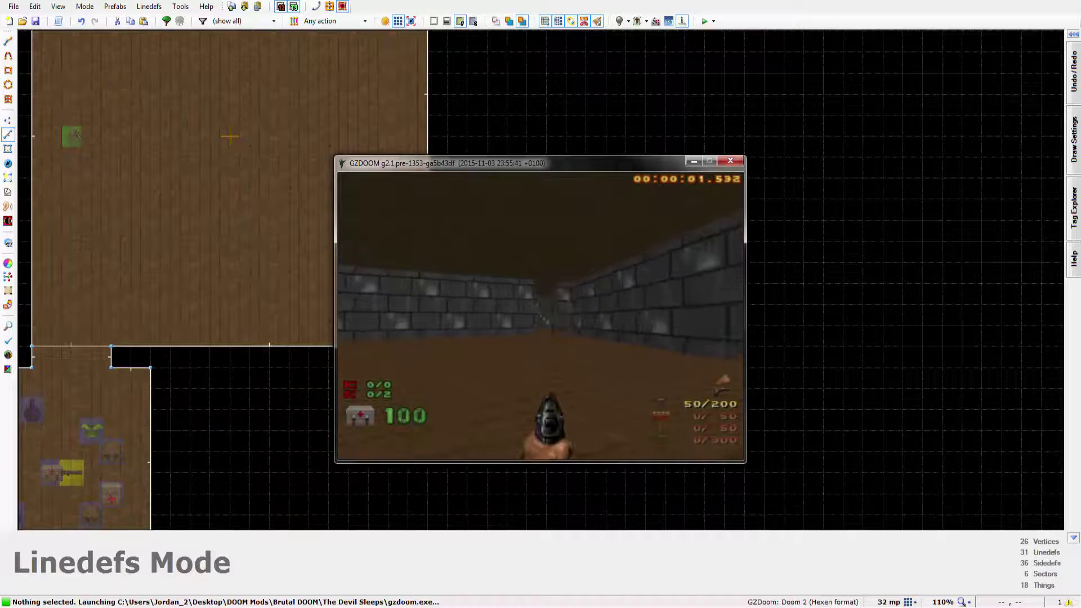
key("w")
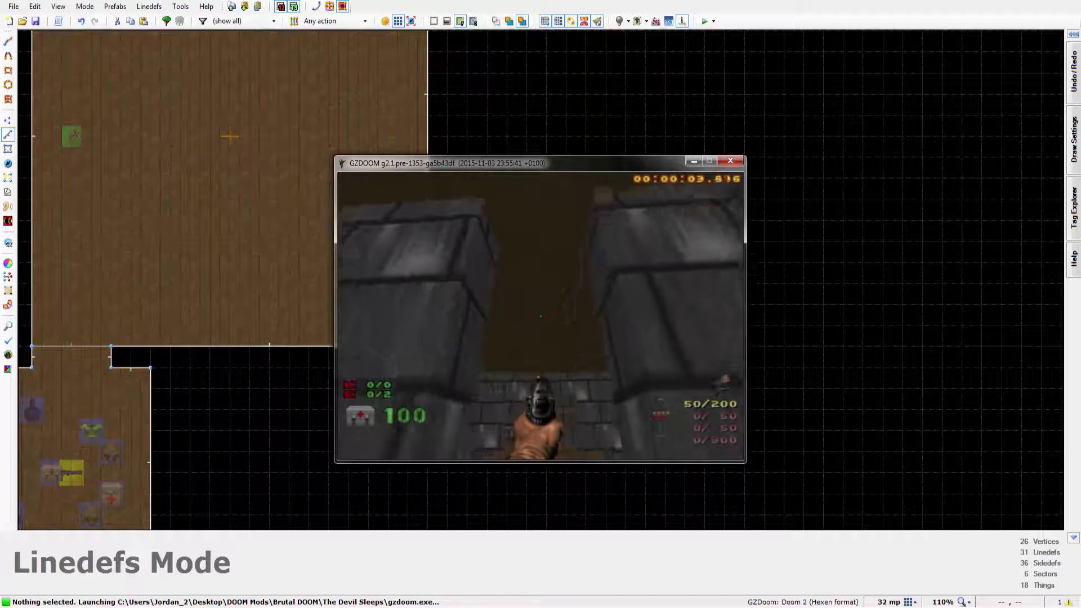
key("Up")
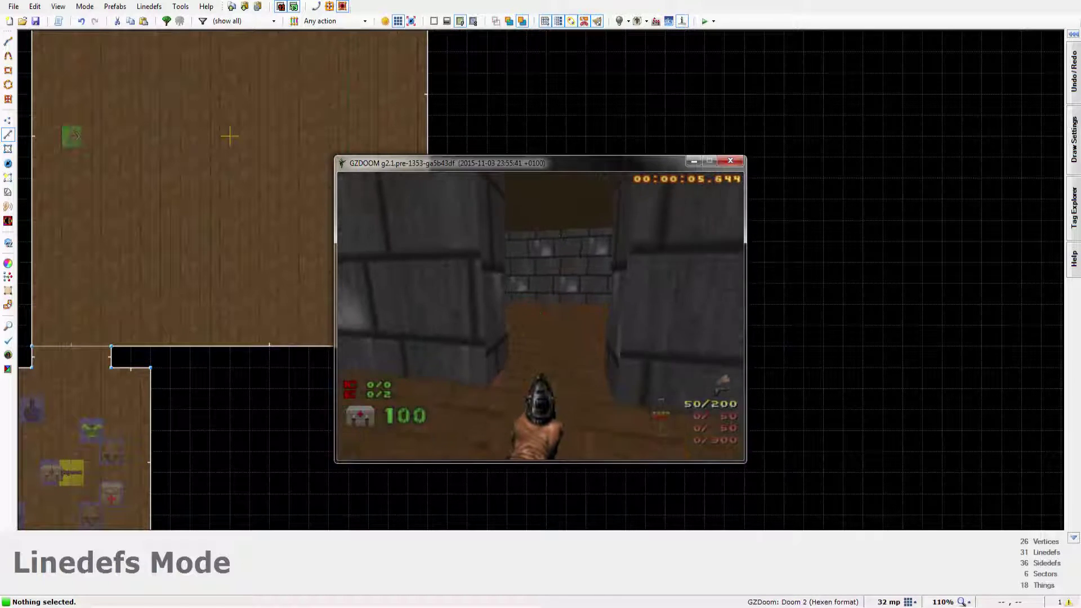
key("w")
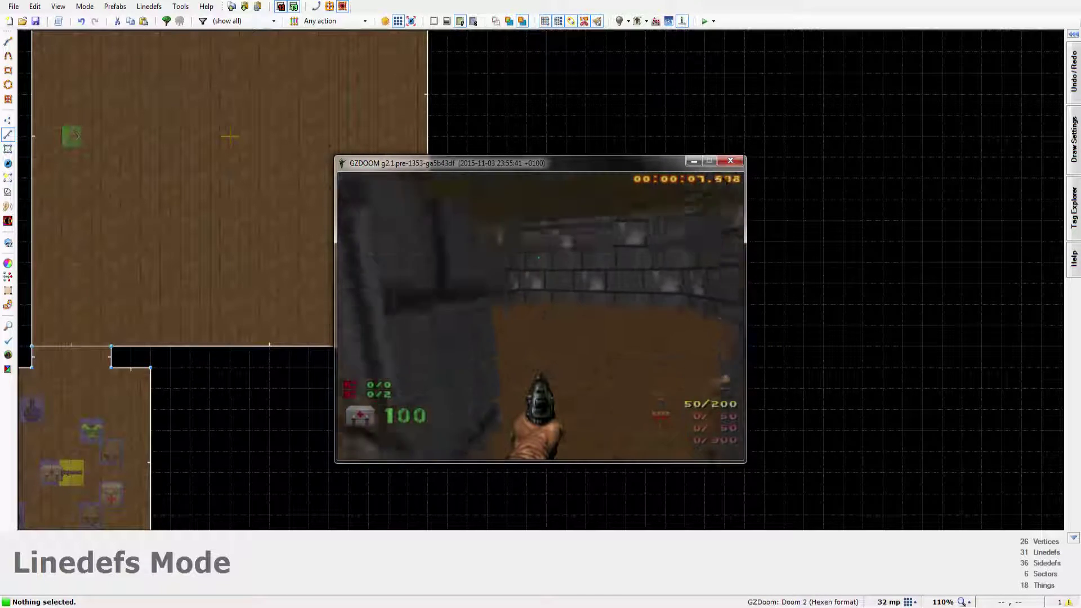
key("w")
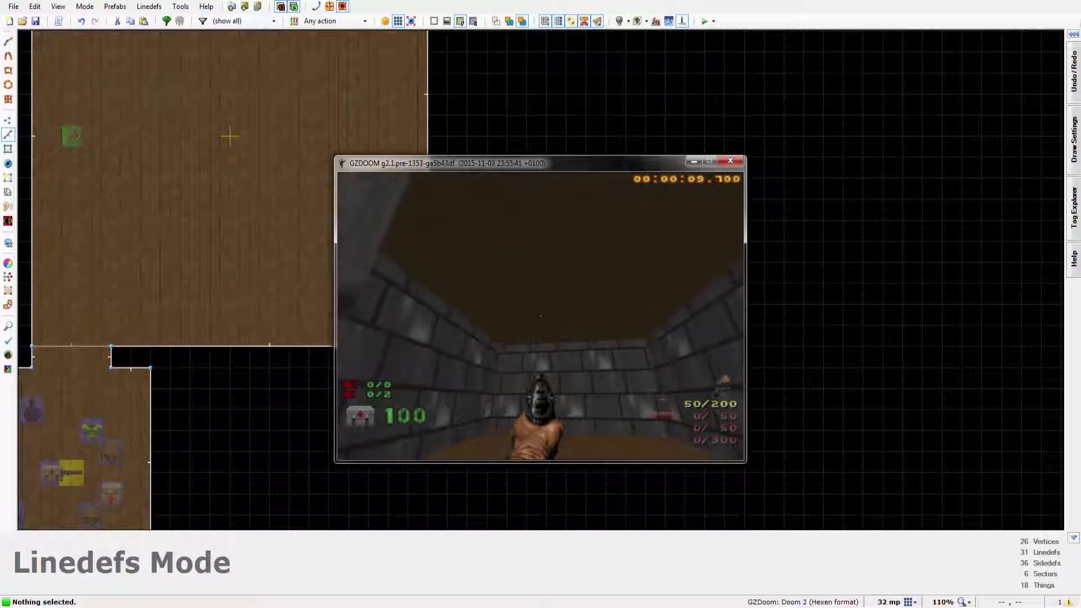
key("Up")
key("w")
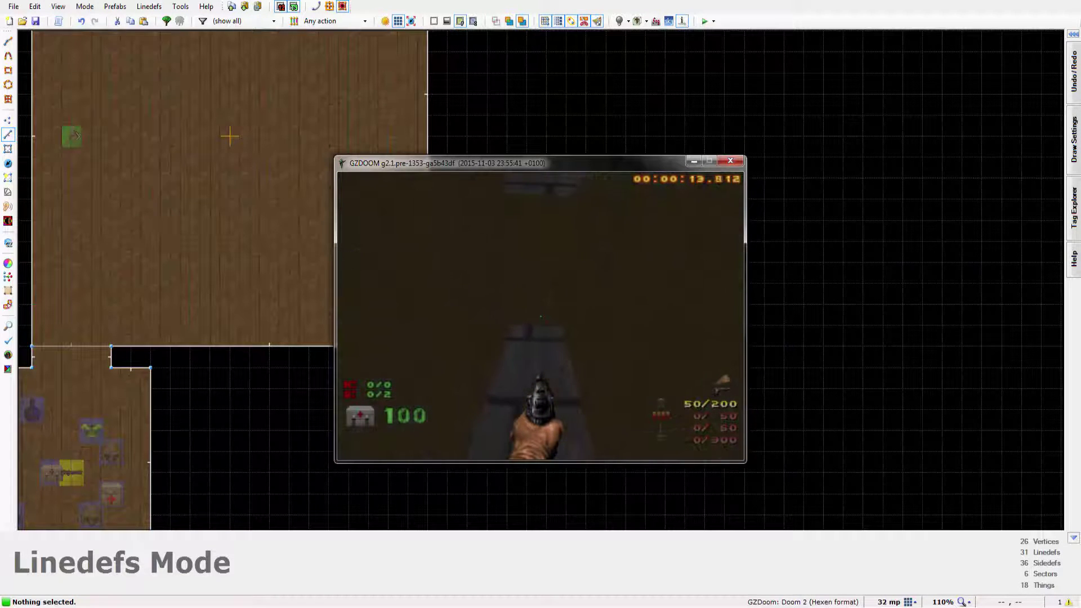
key("w")
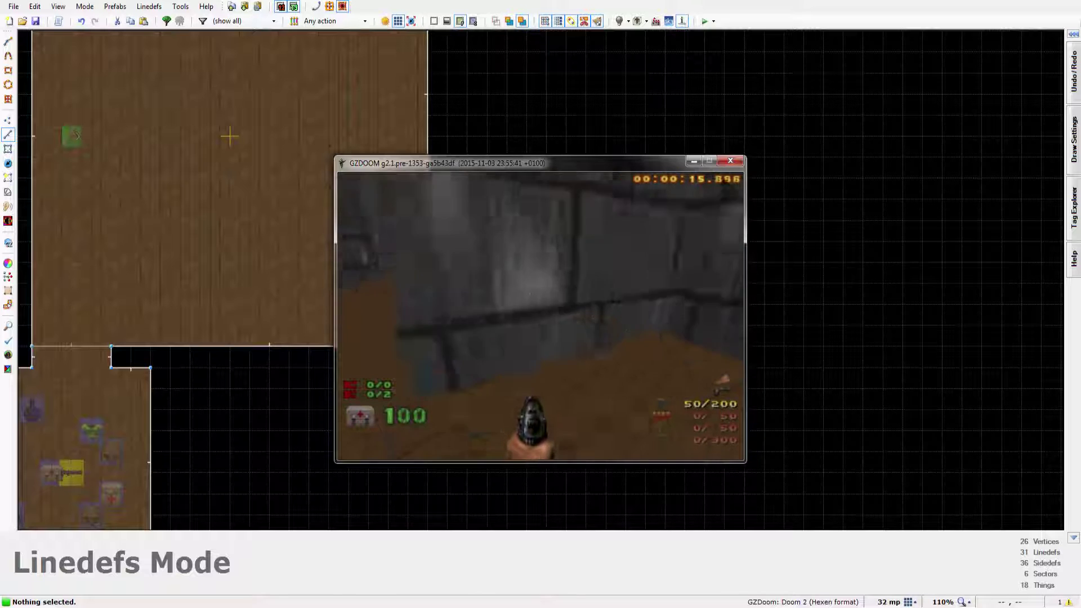
key("w")
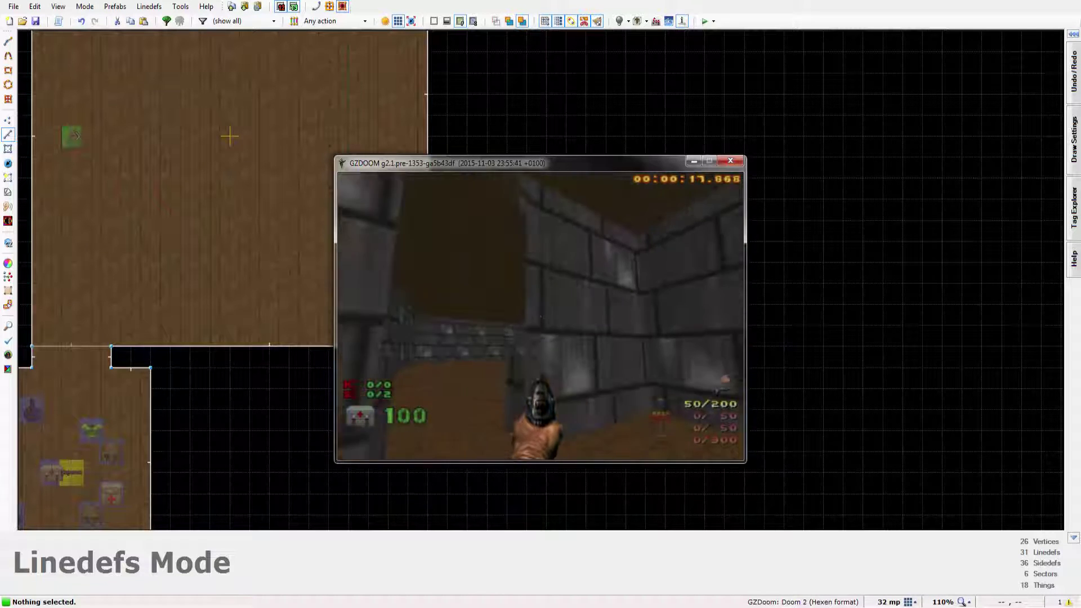
key("Left")
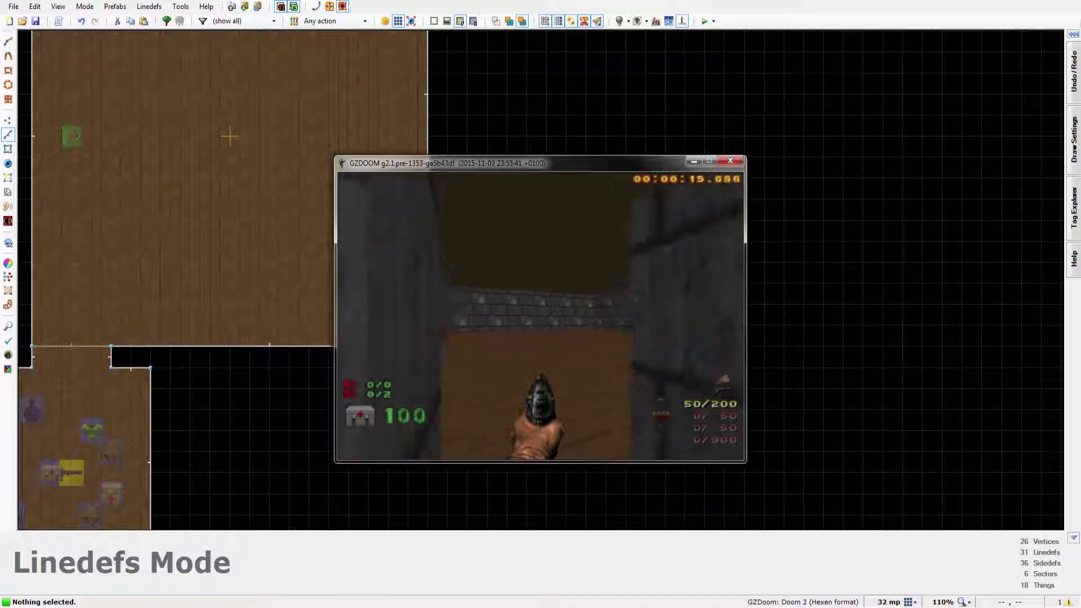
key("w")
key("Escape")
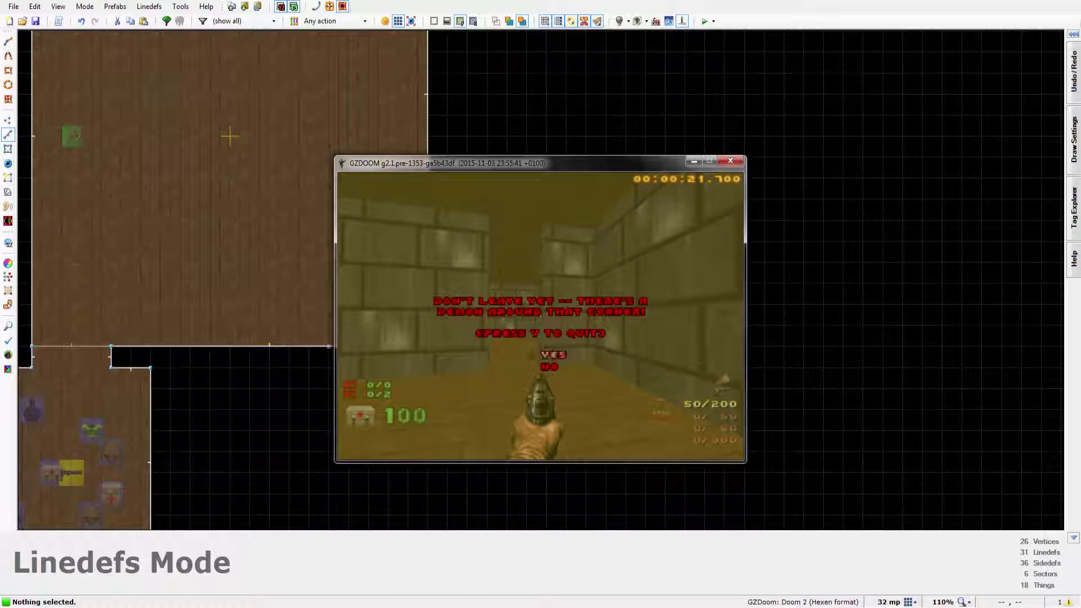
key("y")
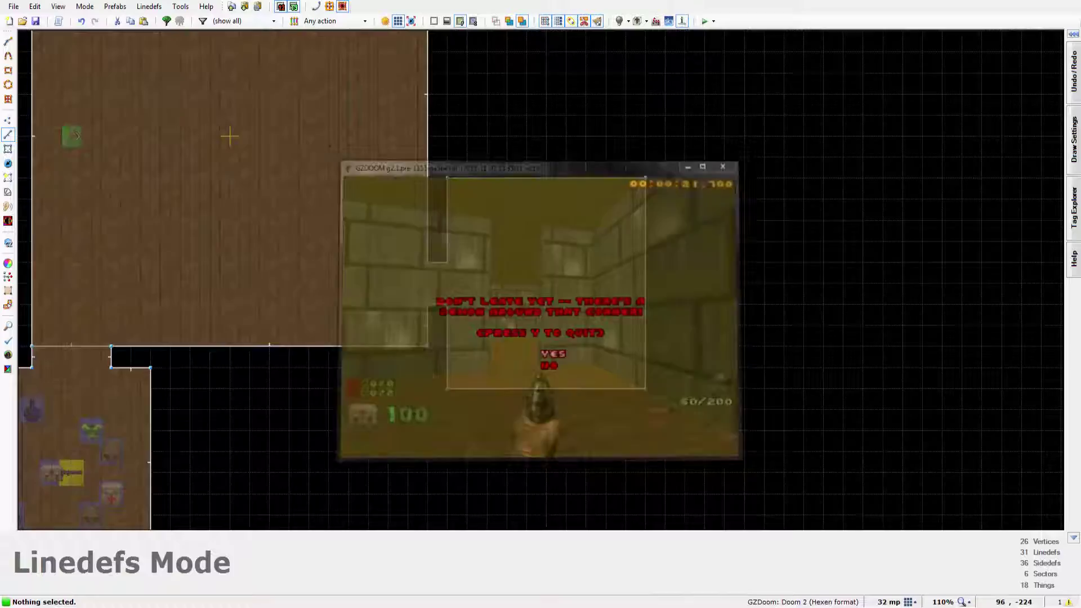
Enter the editor's 3D visual mode and move up to the passage leading to the new room
key("w")
key("e")
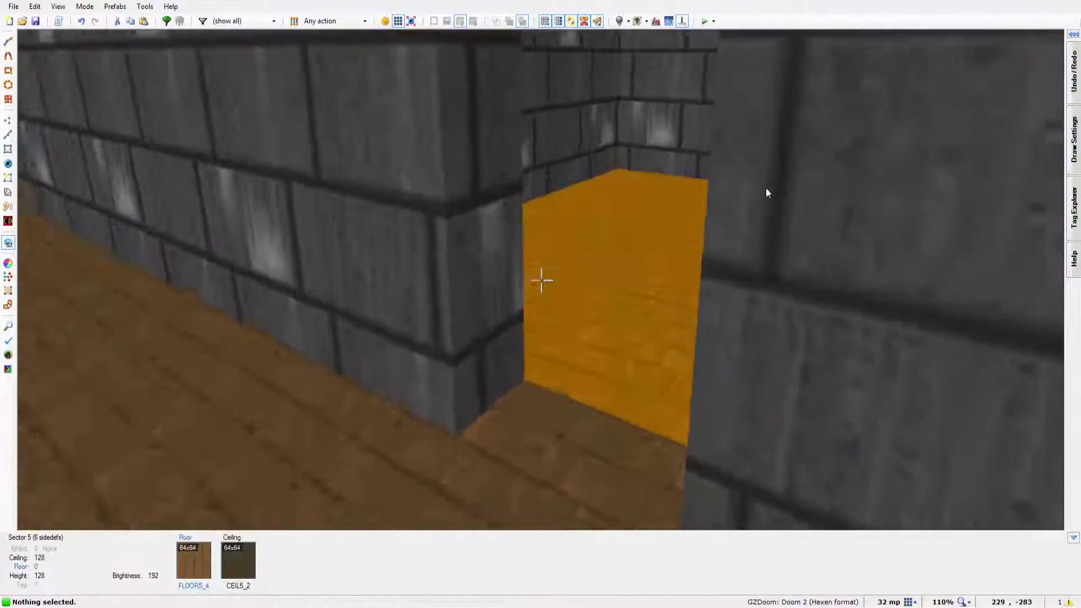
key("e")
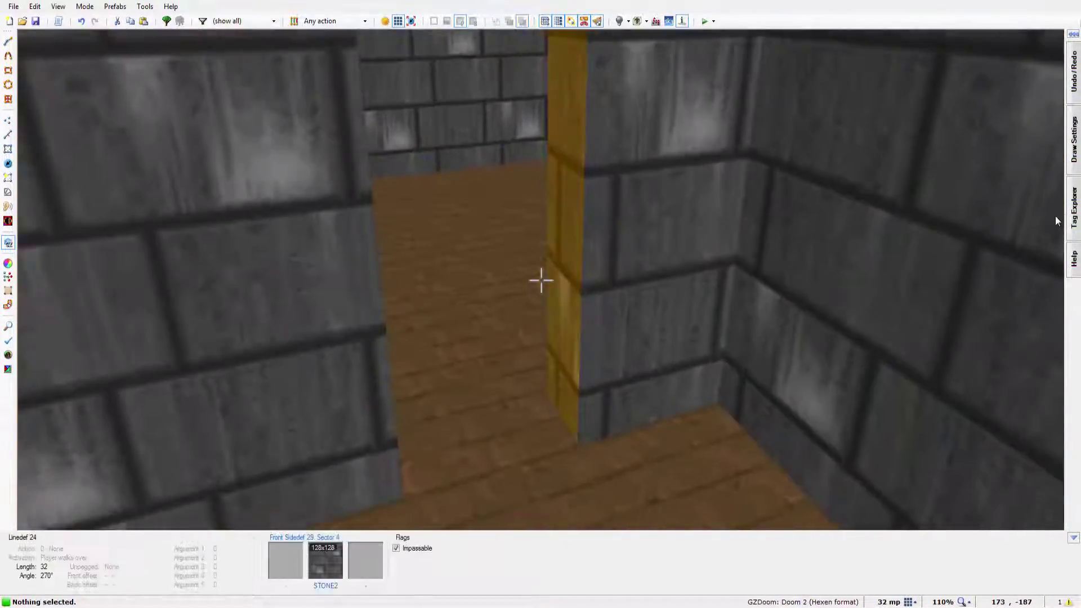
key("d")
key("e")
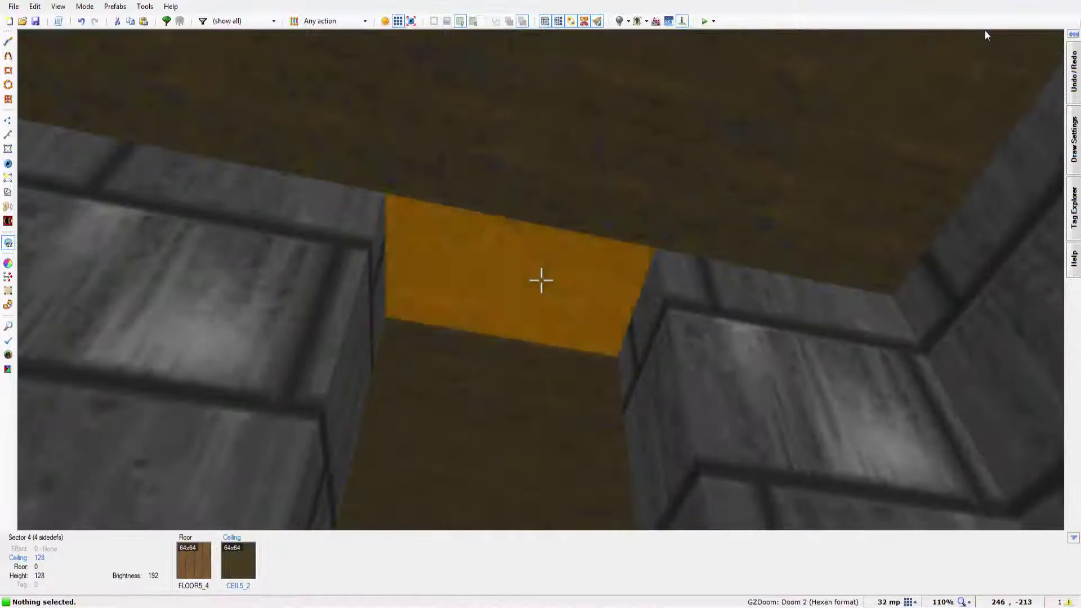
Lower the new passage's ceiling as a trial, restore its height to 128 and clear the selection
left_click(541, 281)
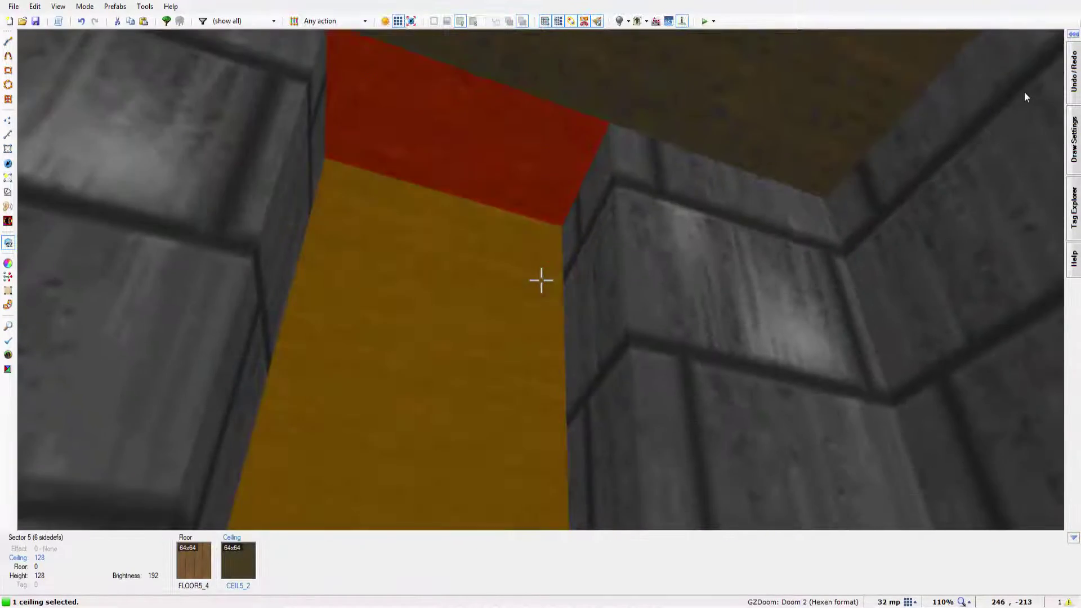
scroll(541, 280, "down", 4)
scroll(541, 280, "up", 2)
scroll(1039, 197, "up", 2)
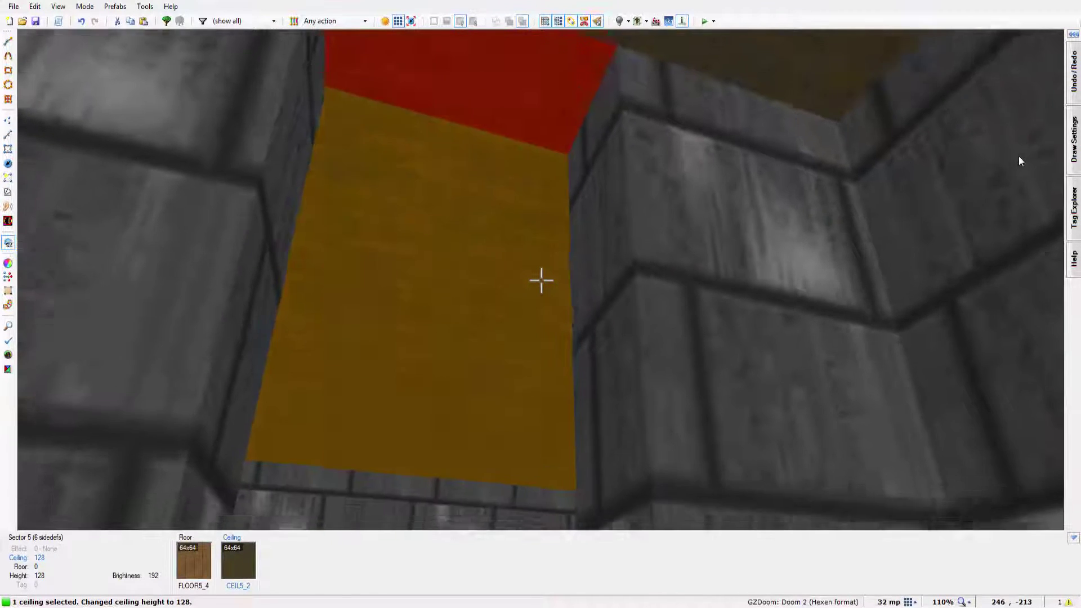
key("c")
Turn on Lower Unpegged for the two side walls of the passage leading to the new room
left_click(540, 280)
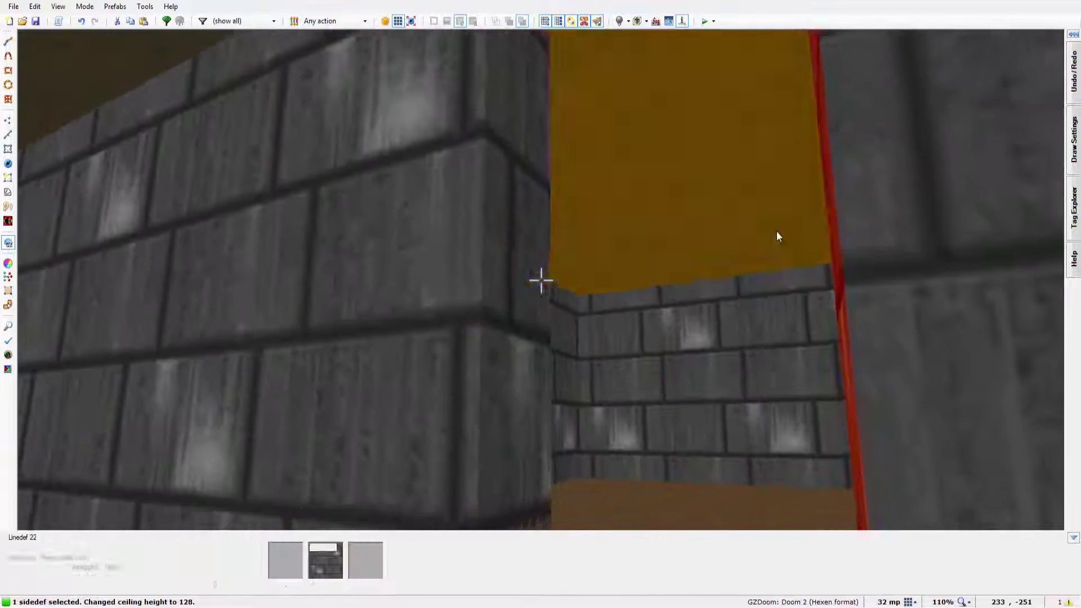
left_click(540, 280)
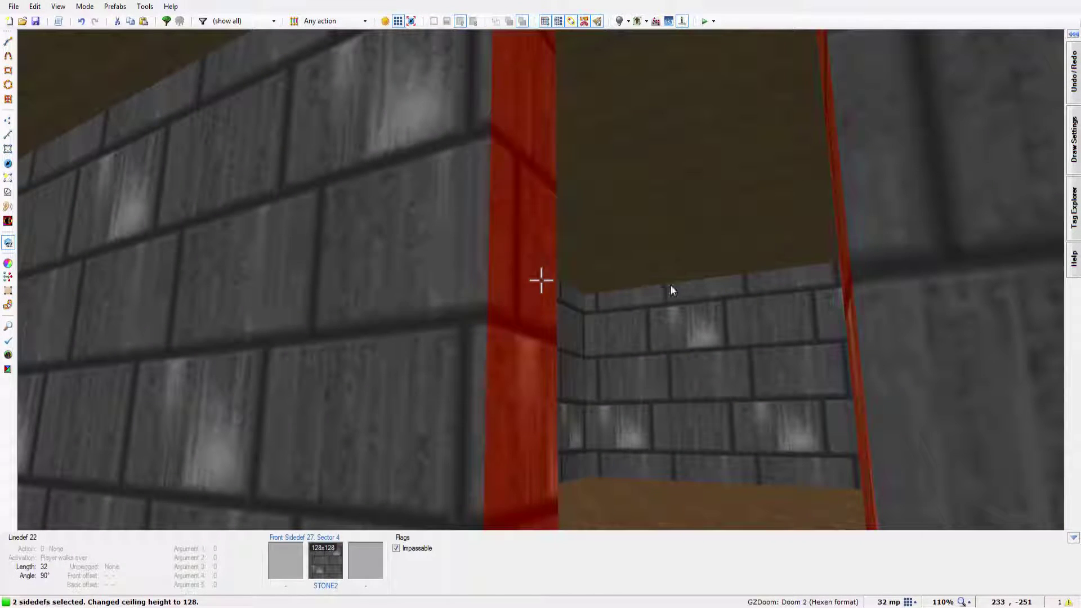
right_click(540, 279)
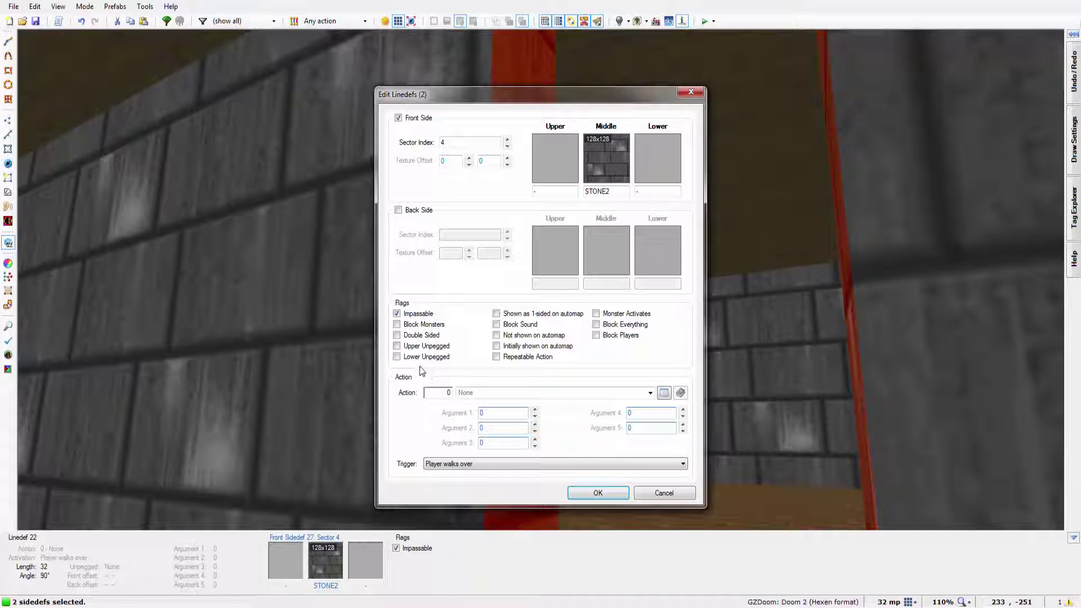
left_click(598, 493)
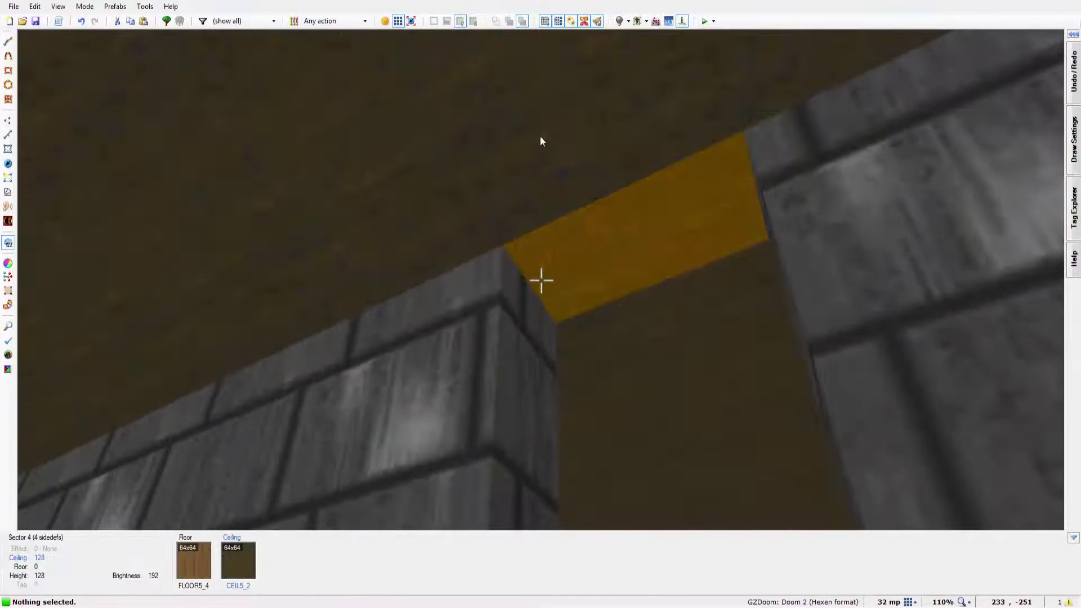
Raise the new passage's ceiling to 144 as a trial, return it to 128 and clear the selection
left_click(541, 279)
scroll(541, 158, "up", 1)
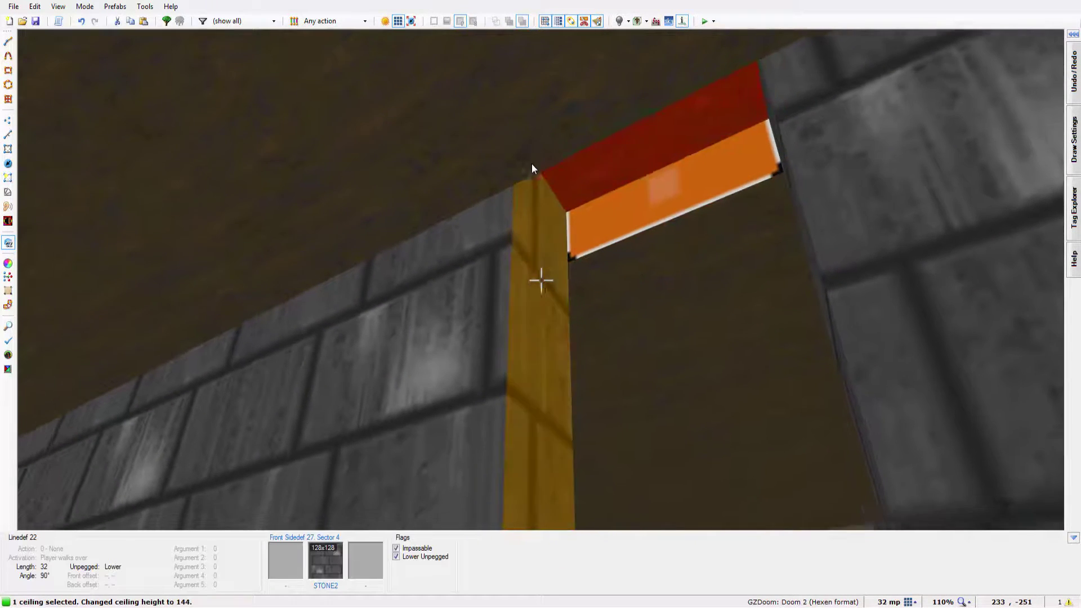
scroll(528, 172, "down", 1)
key("c")
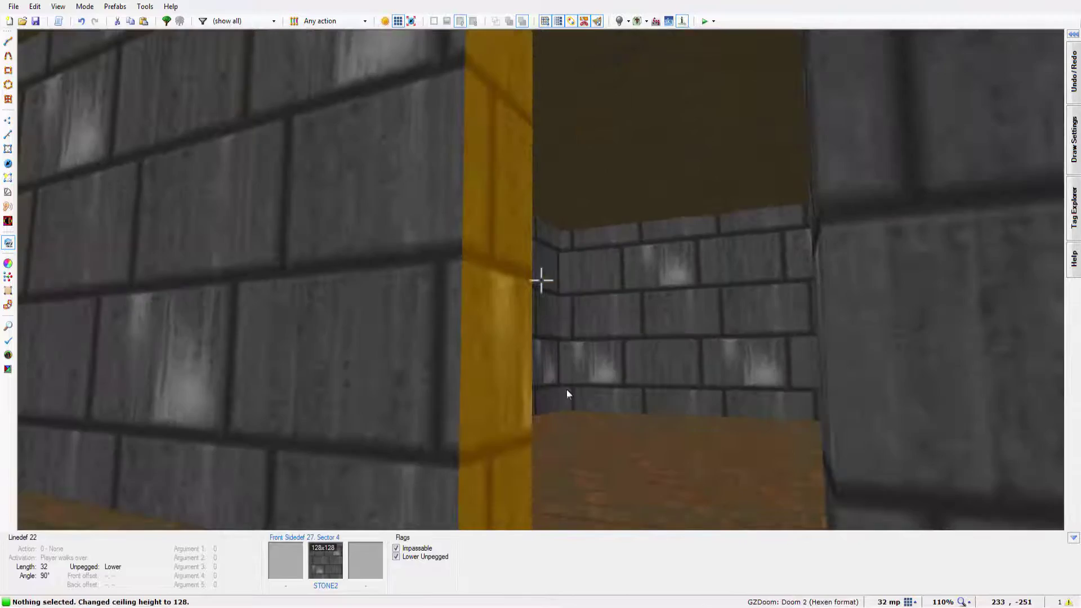
Raise the new passage's floor to 8 as a trial, return it to 0 and clear the selection
scroll(583, 449, "up", 1)
scroll(583, 449, "down", 1)
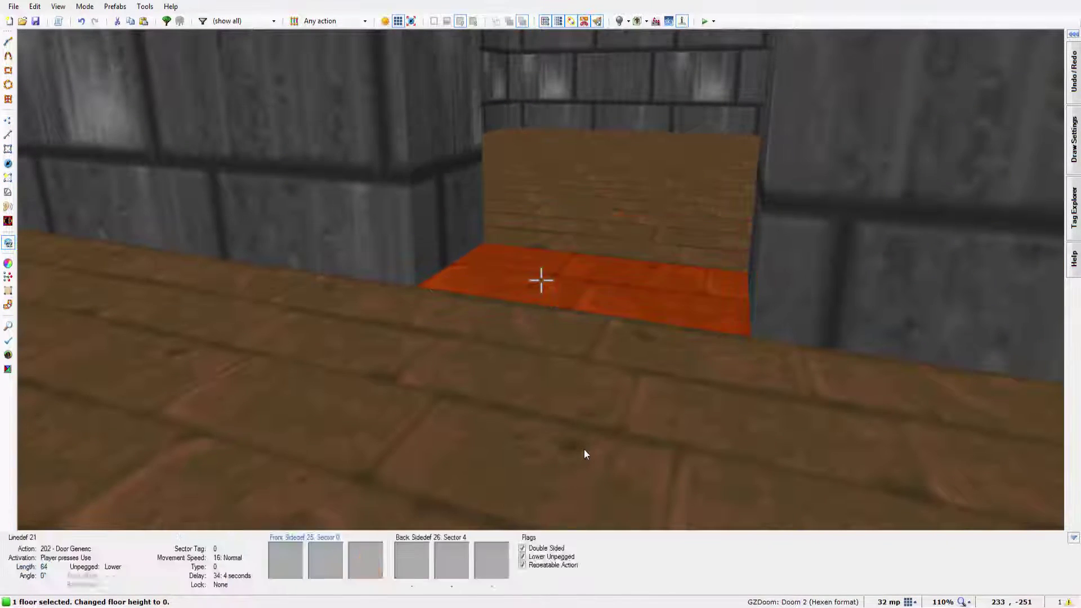
key("w")
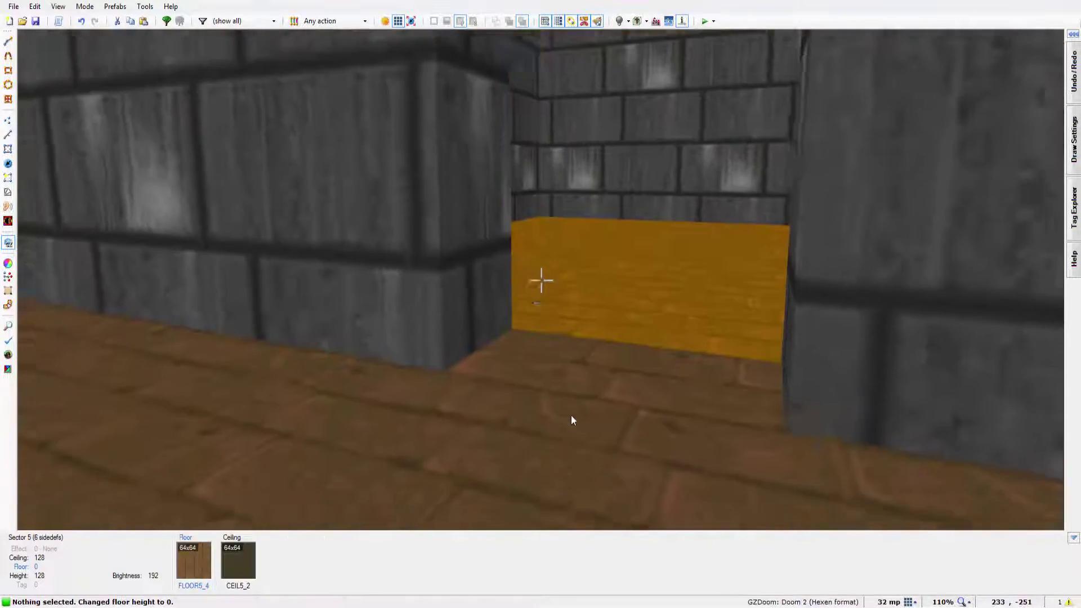
left_click(571, 440)
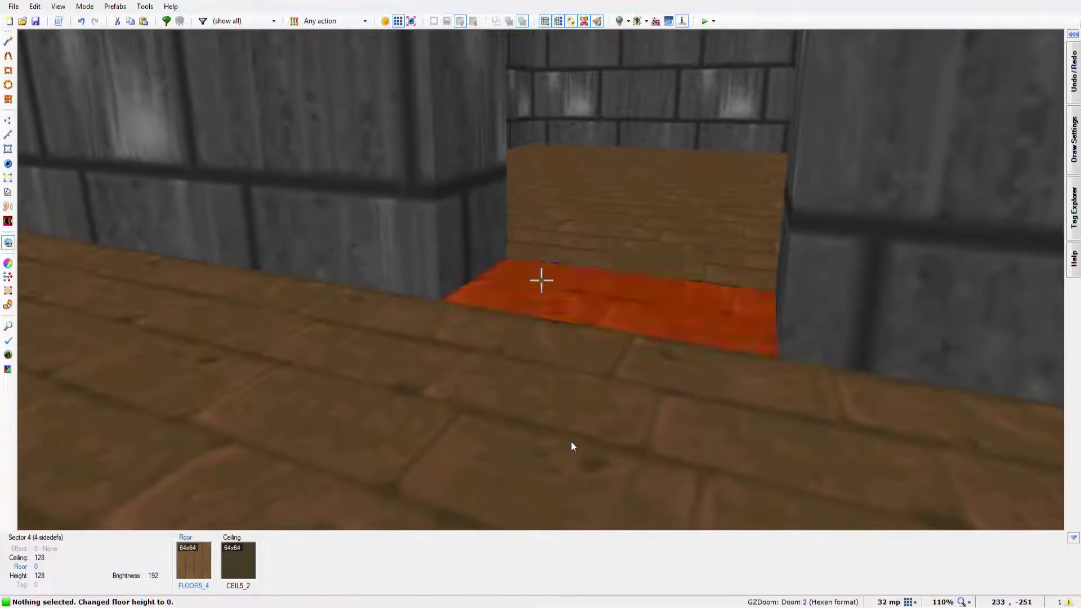
scroll(569, 439, "up", 2)
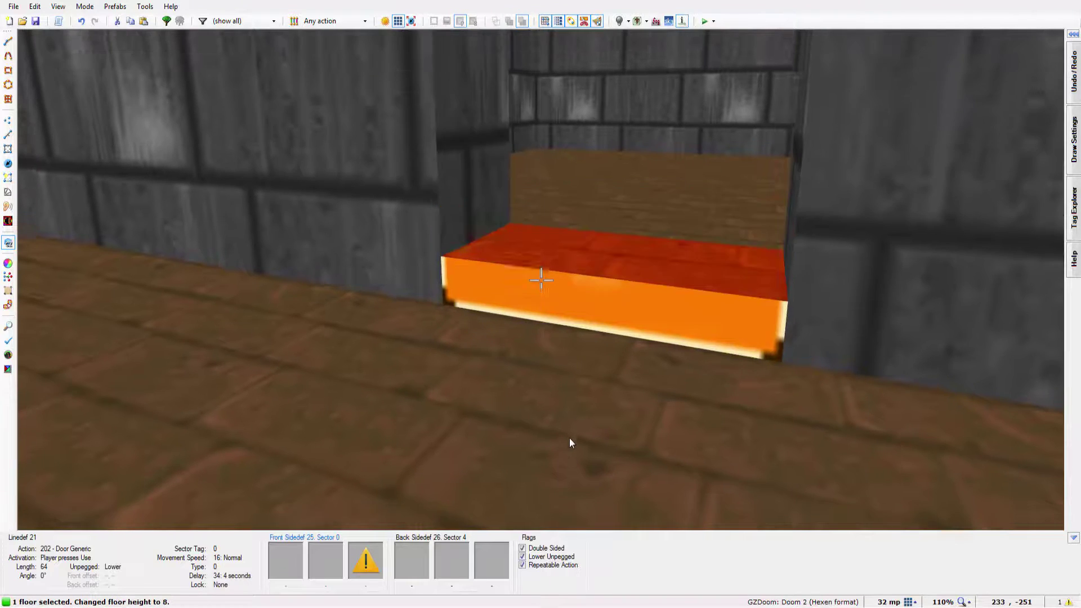
scroll(570, 436, "down", 1)
left_click(561, 438)
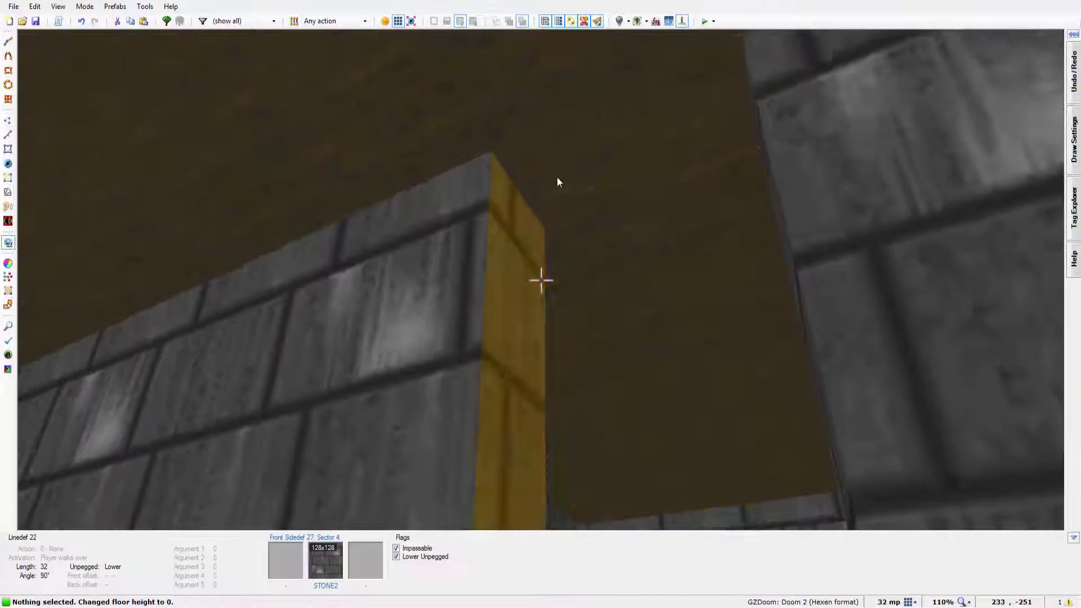
Auto-align the passage's side wall texture horizontally and review the flags of both side wall linedefs
left_click(552, 179)
key("a")
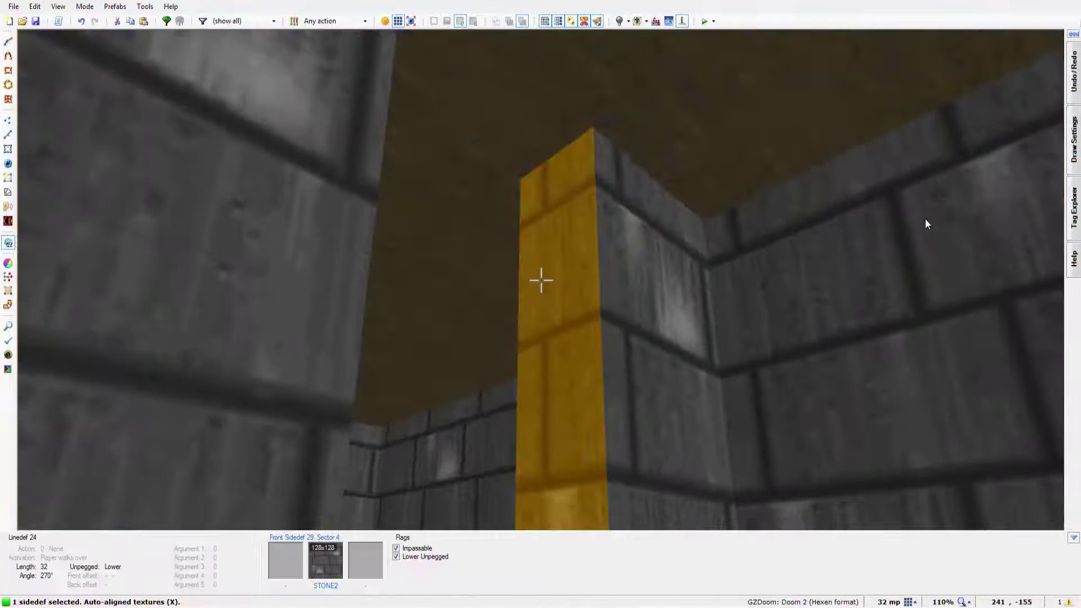
left_click(541, 280)
right_click(540, 280)
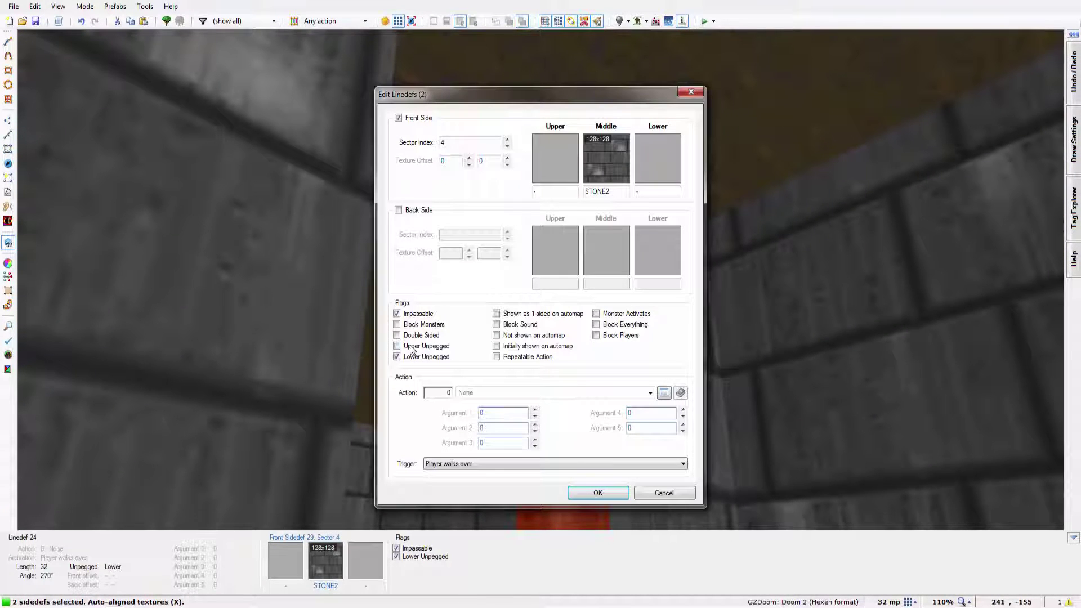
left_click(595, 493)
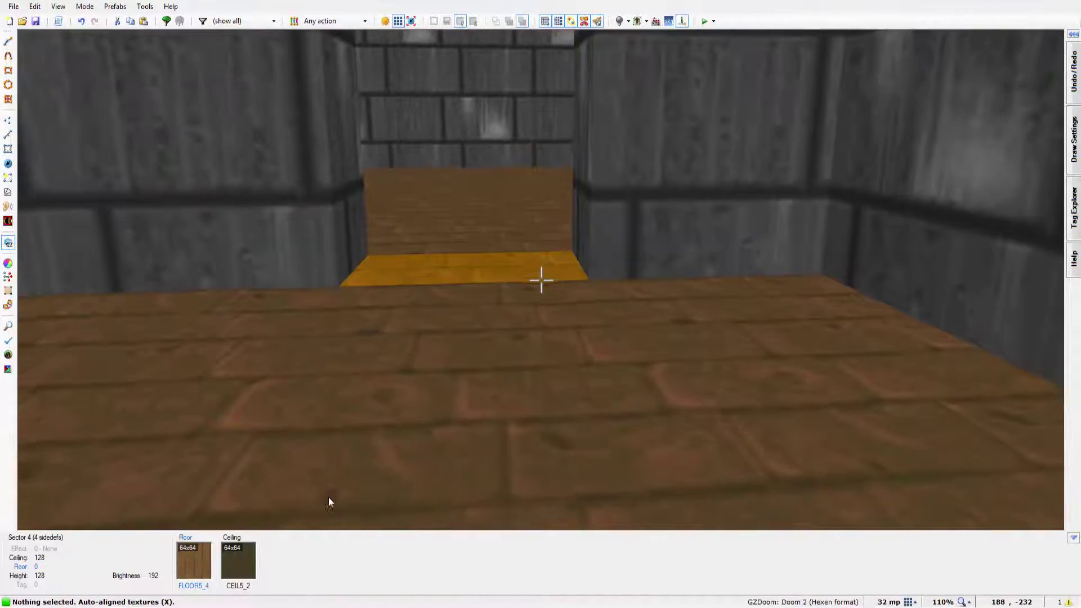
Shift the new passage's floor and ceiling in turn as a trial, returning them to heights 0 and 128
left_click(540, 279)
scroll(540, 280, "up", 1)
scroll(540, 280, "down", 2)
scroll(541, 280, "up", 1)
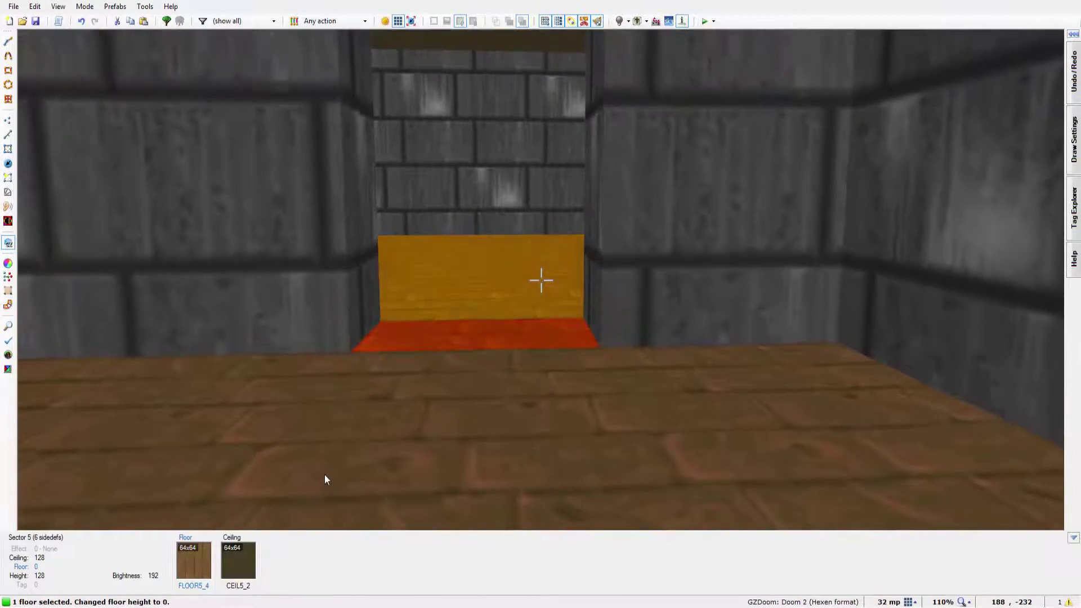
key("c")
left_click(540, 280)
scroll(541, 280, "down", 1)
scroll(540, 280, "up", 1)
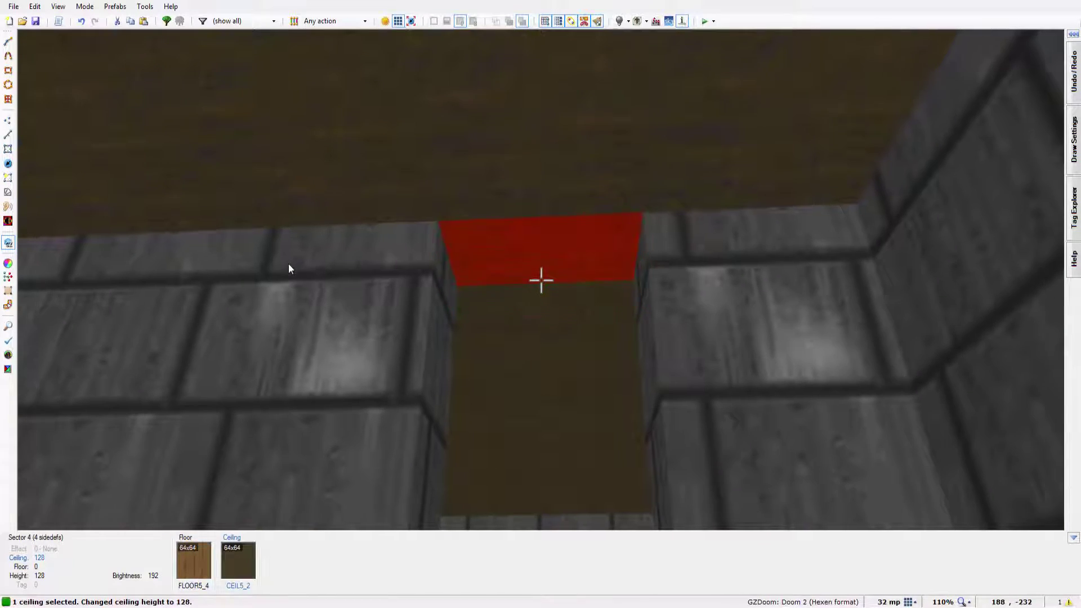
key("c")
Lower the new passage's ceiling to height 0 so the passage is closed like a door
key("e")
key("d")
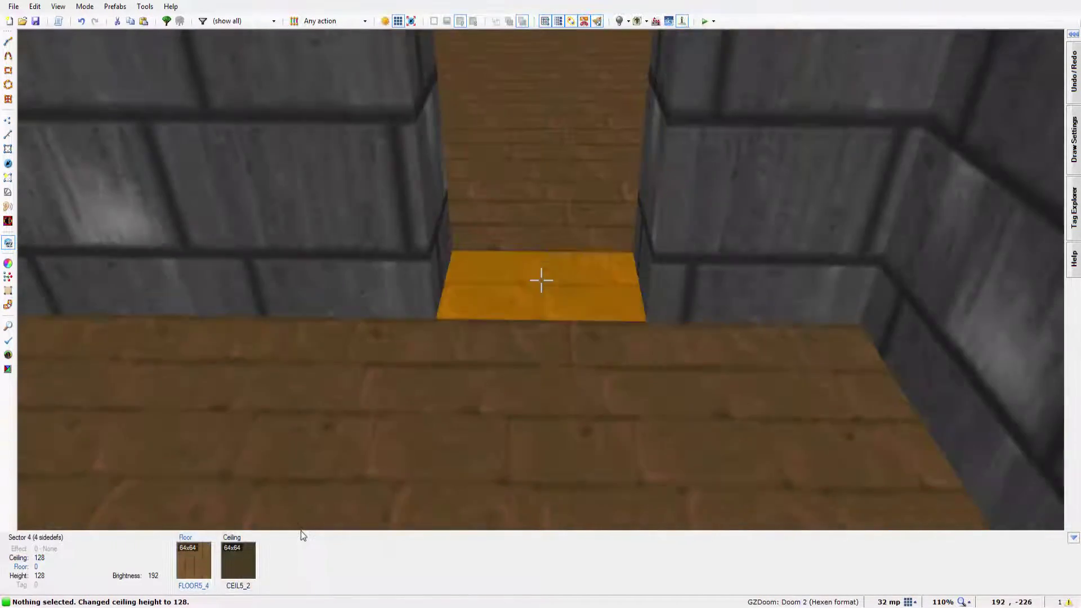
key("e")
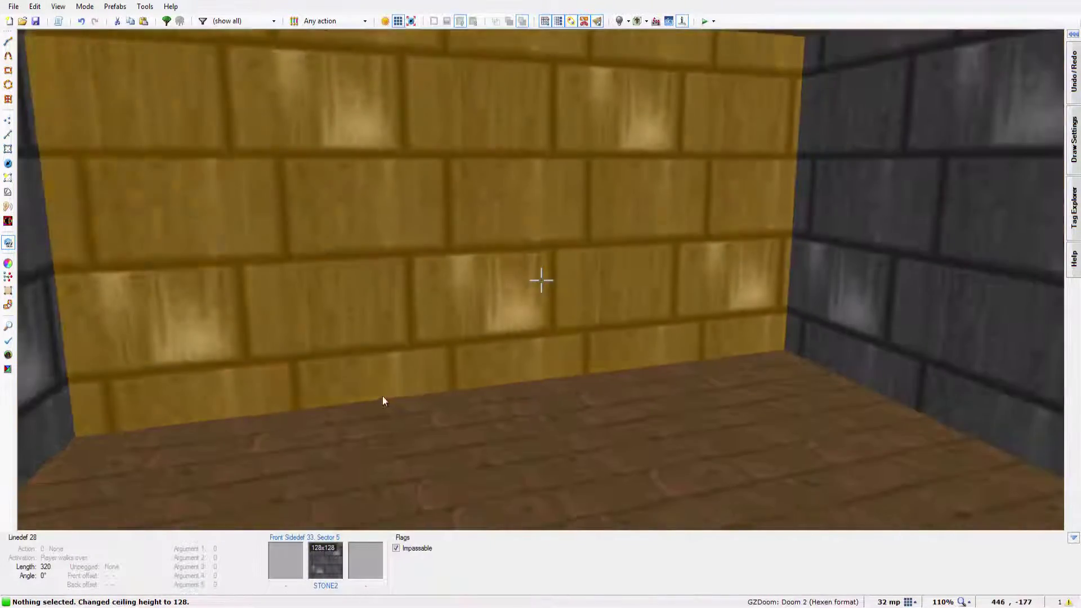
key("d")
key("e")
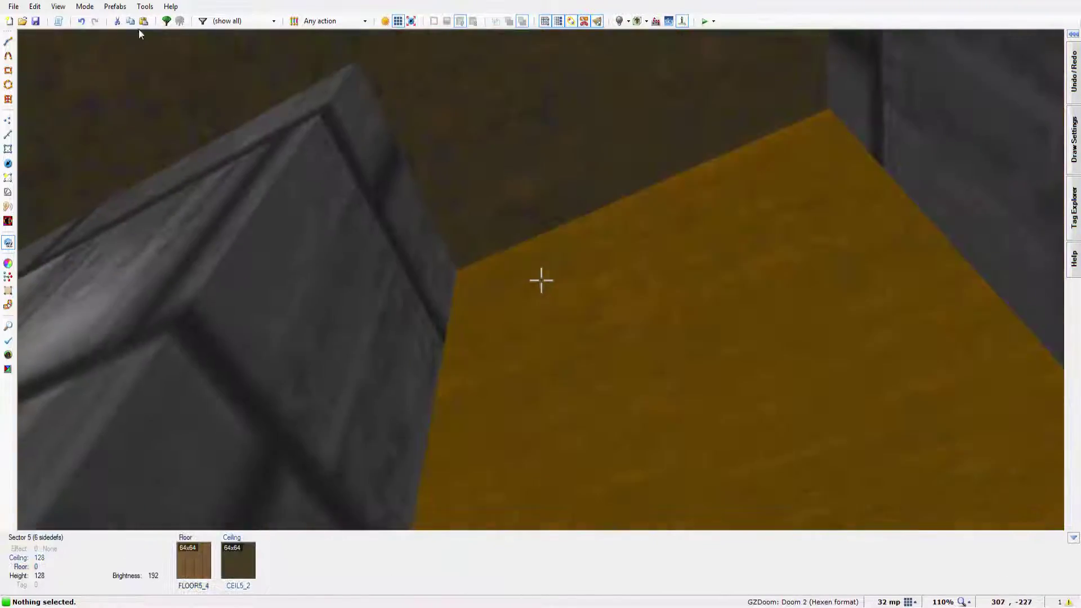
left_click(541, 280)
key("d")
scroll(541, 280, "down", 4)
key("w")
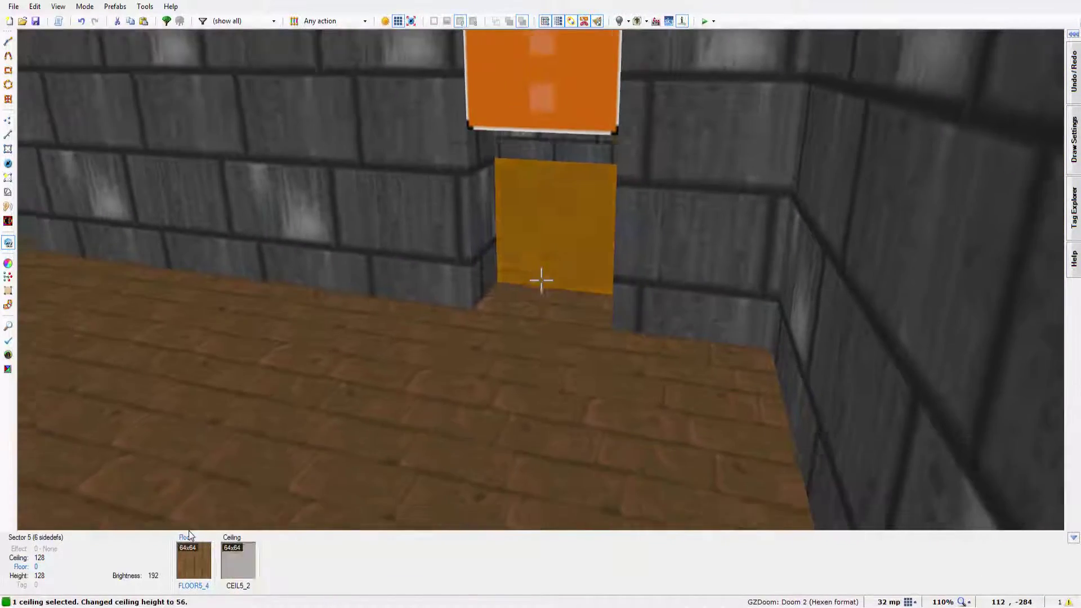
scroll(187, 516, "down", 11)
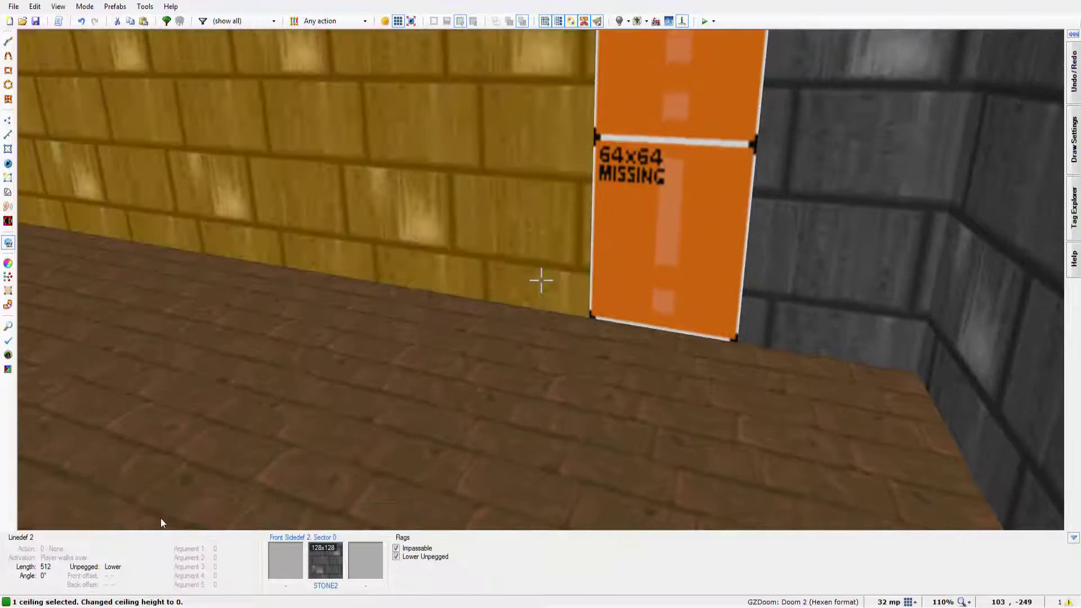
scroll(160, 518, "down", 1)
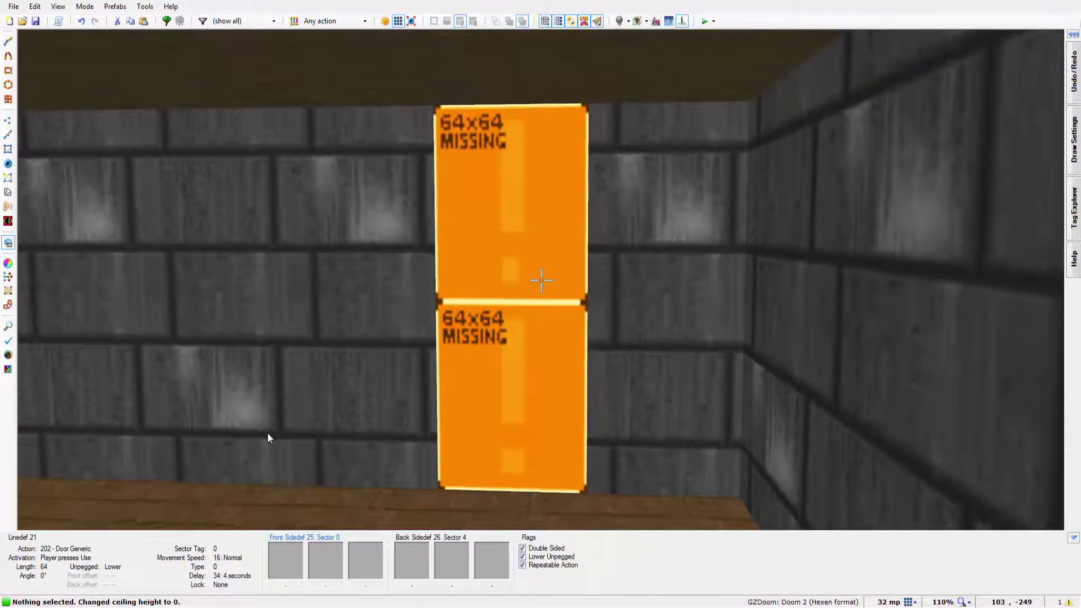
Copy the STONE2 wall texture and paste it onto both untextured faces of the closed door
left_click(267, 433)
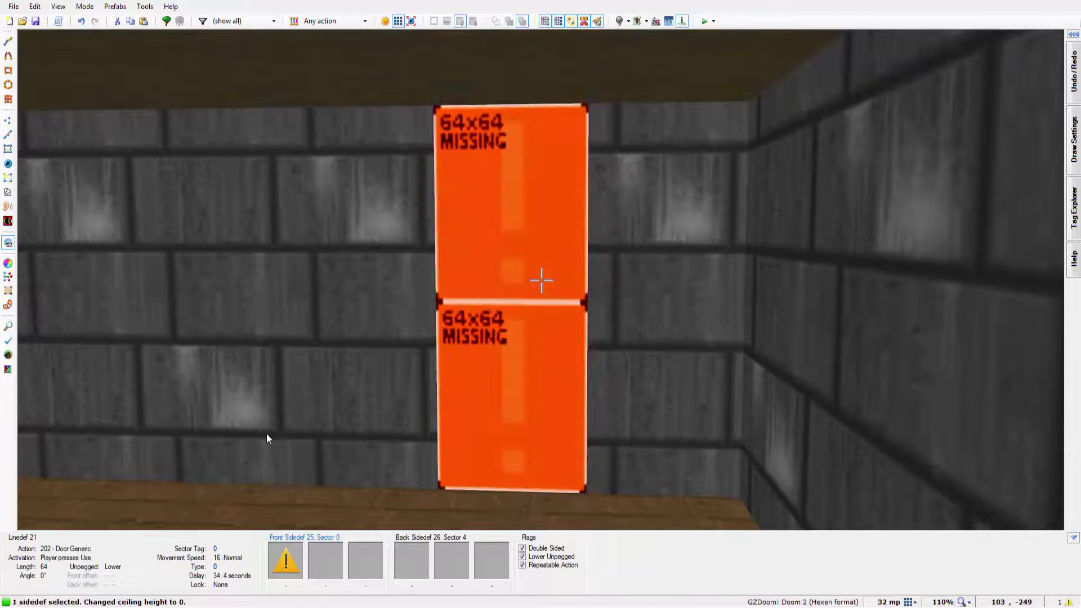
left_click(266, 433)
key("ctrl+c")
key("ctrl+v")
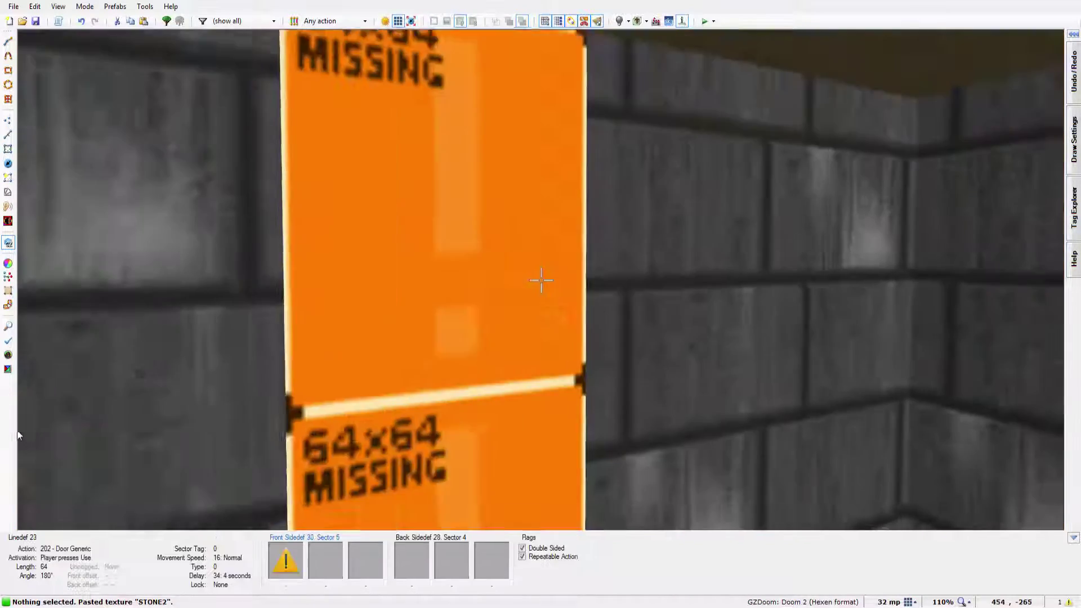
key("ctrl+v")
Shift the door texture on the new room's side to offsets 5, 6
key("Left")
key("Left")
key("Left")
key("Left")
key("Left")
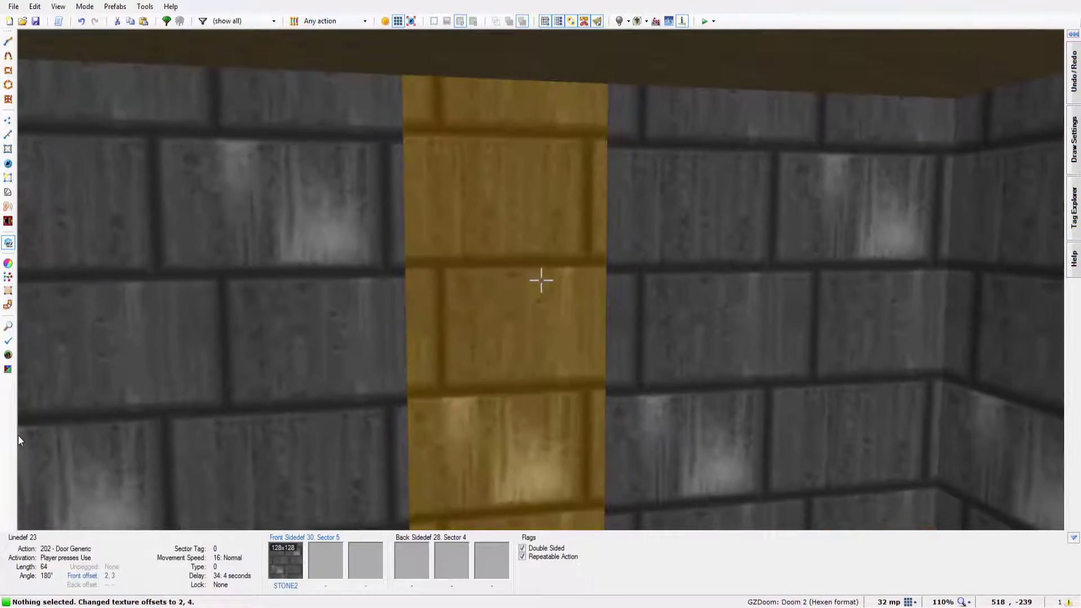
key("Up")
key("Up")
key("Up")
key("Up")
key("Up")
key("Up")
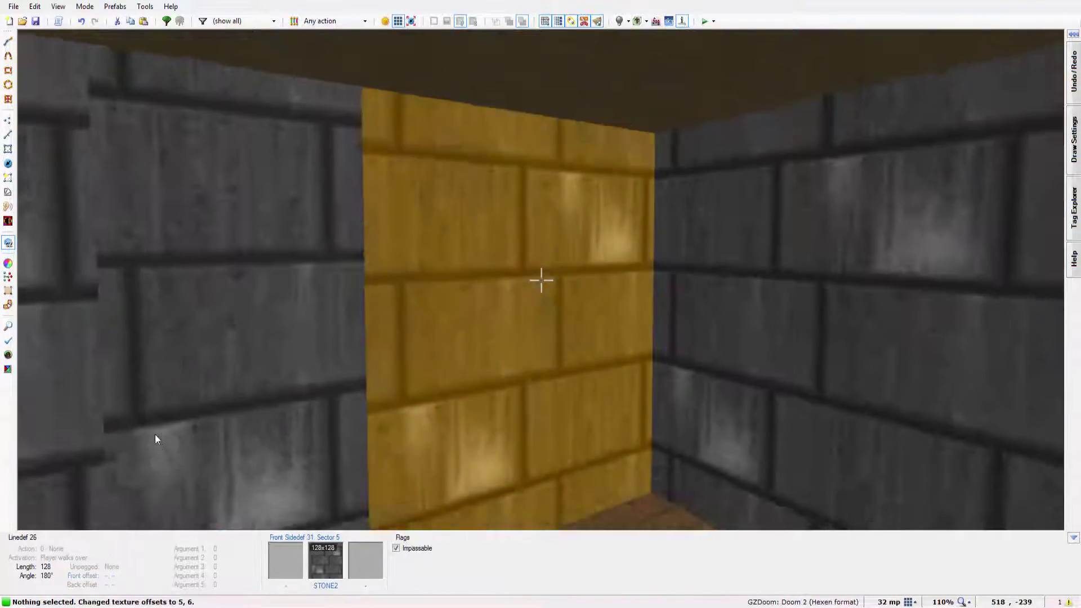
key("d")
key("e")
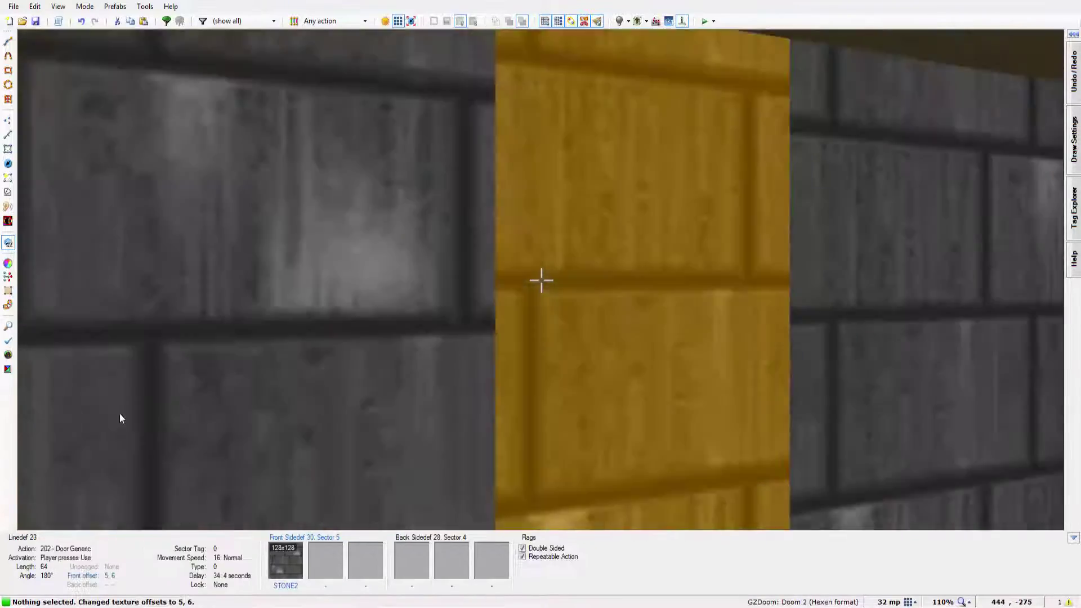
Test the map in game, open the new door, walk into the new room and back, and quit the run
key("F9")
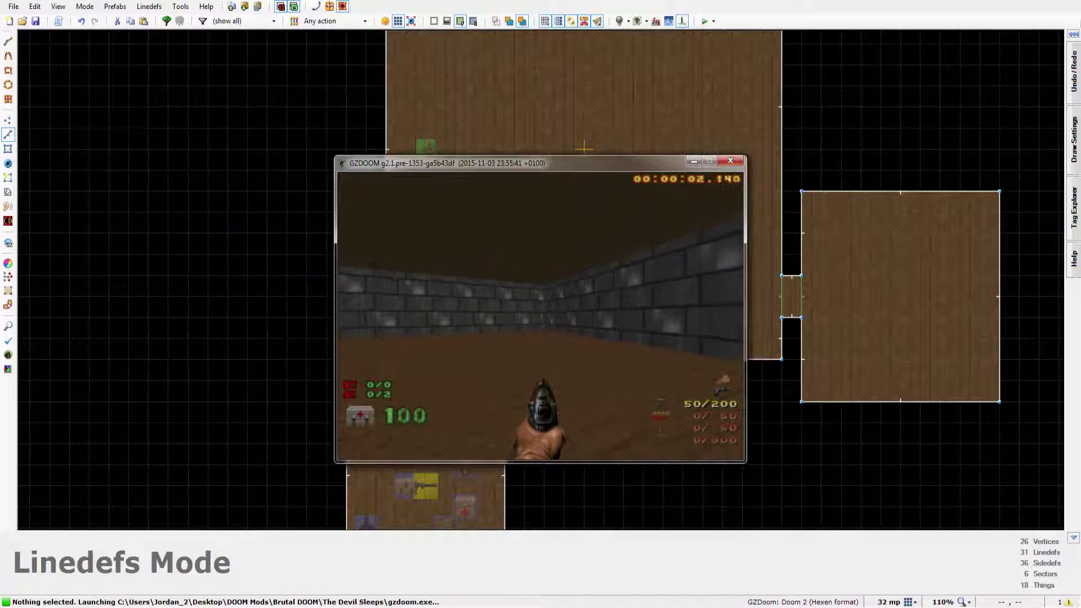
key("w")
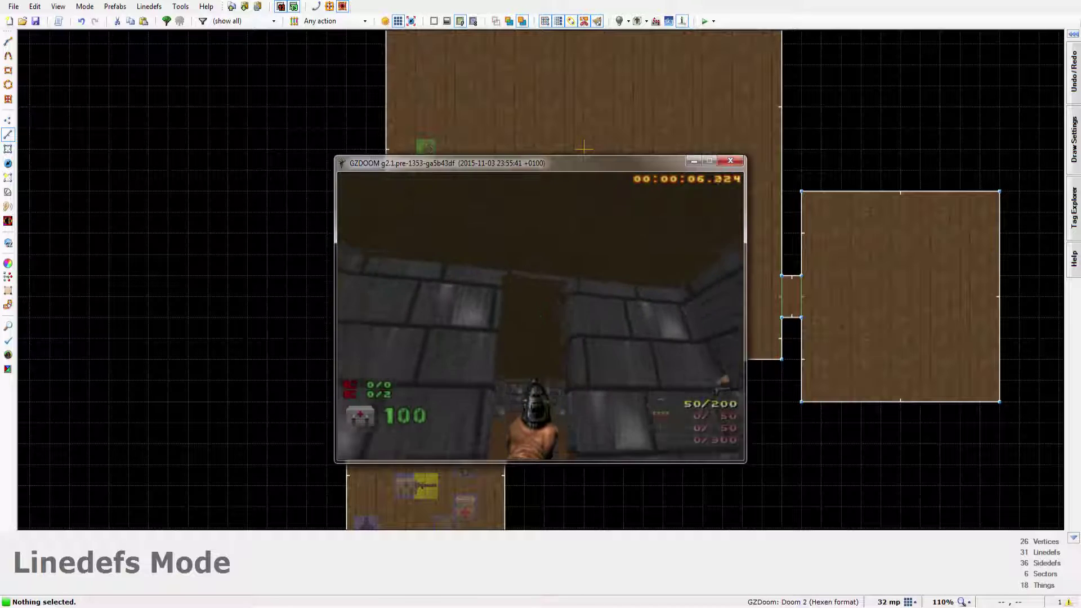
key("w")
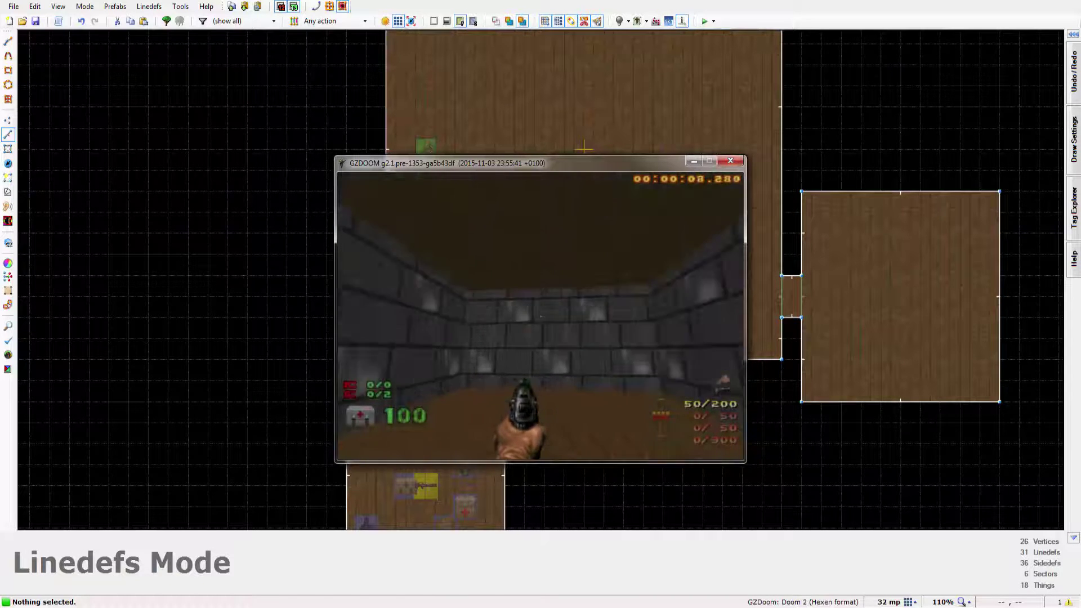
key("w")
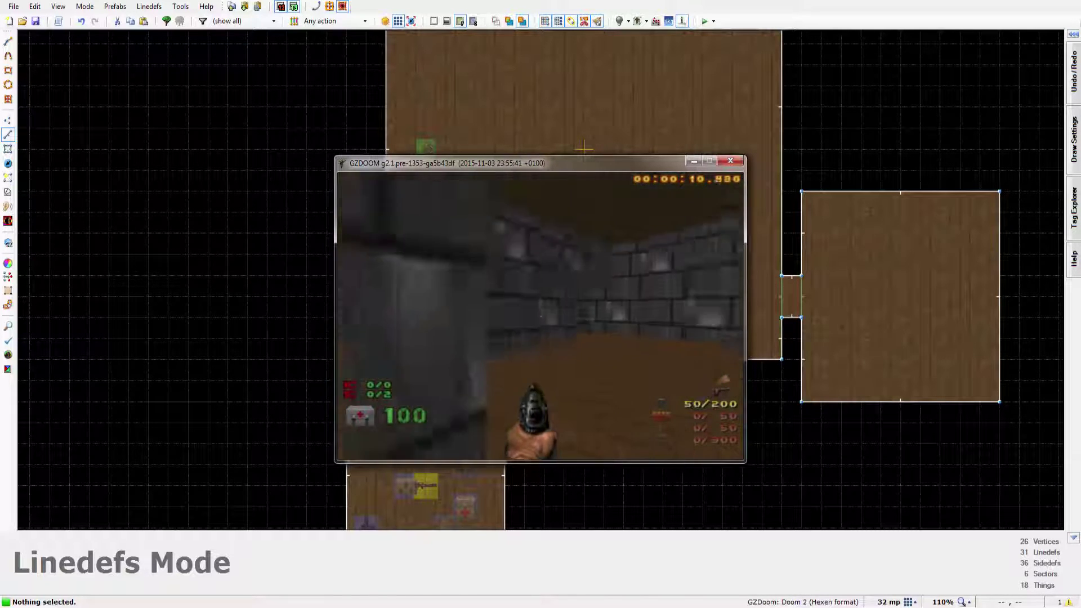
key("w")
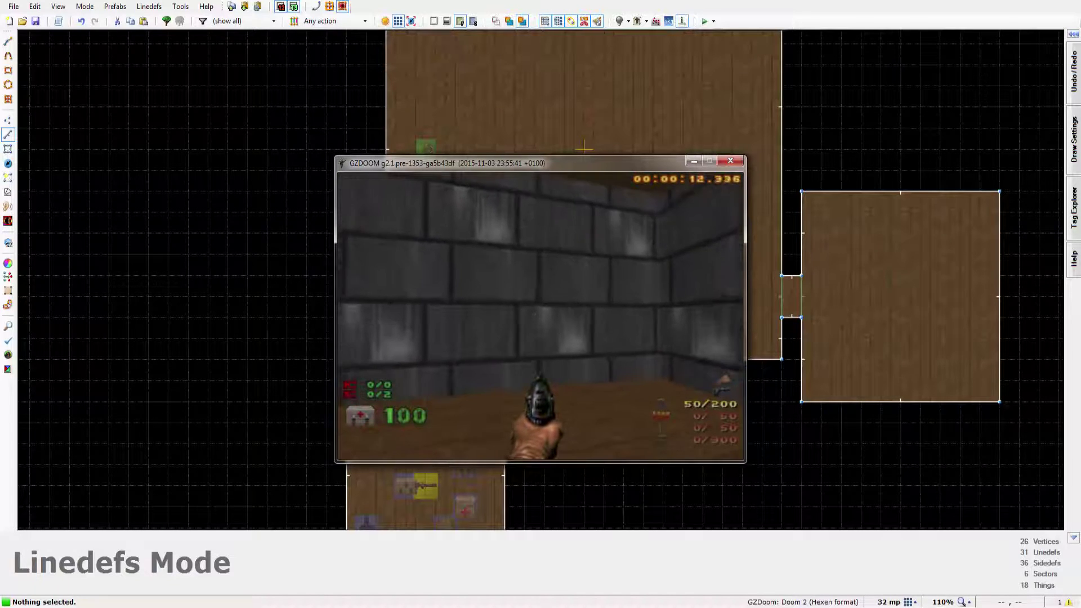
key("Escape")
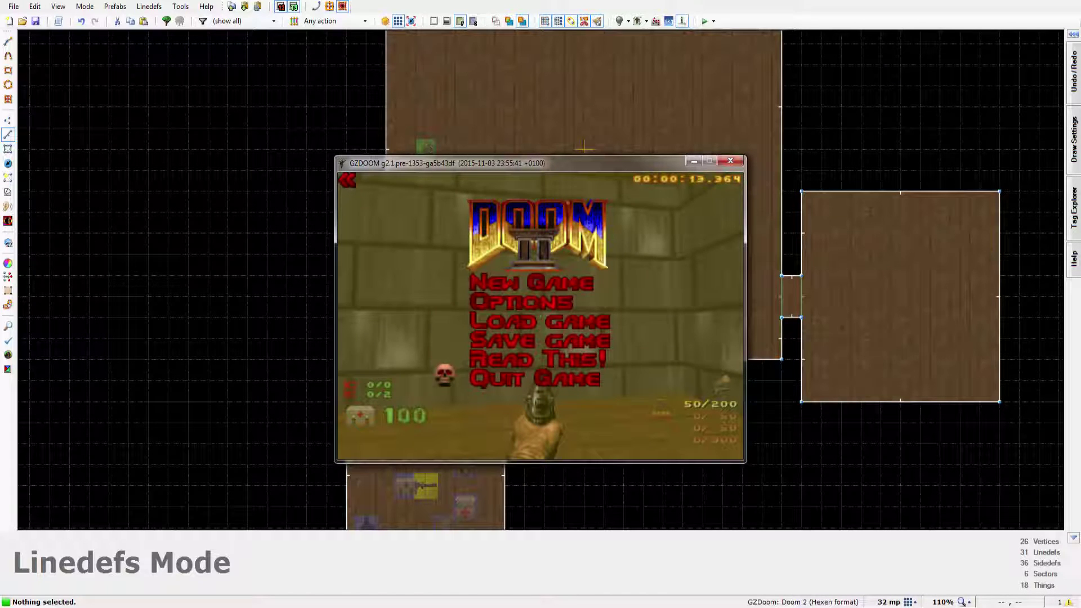
key("Return")
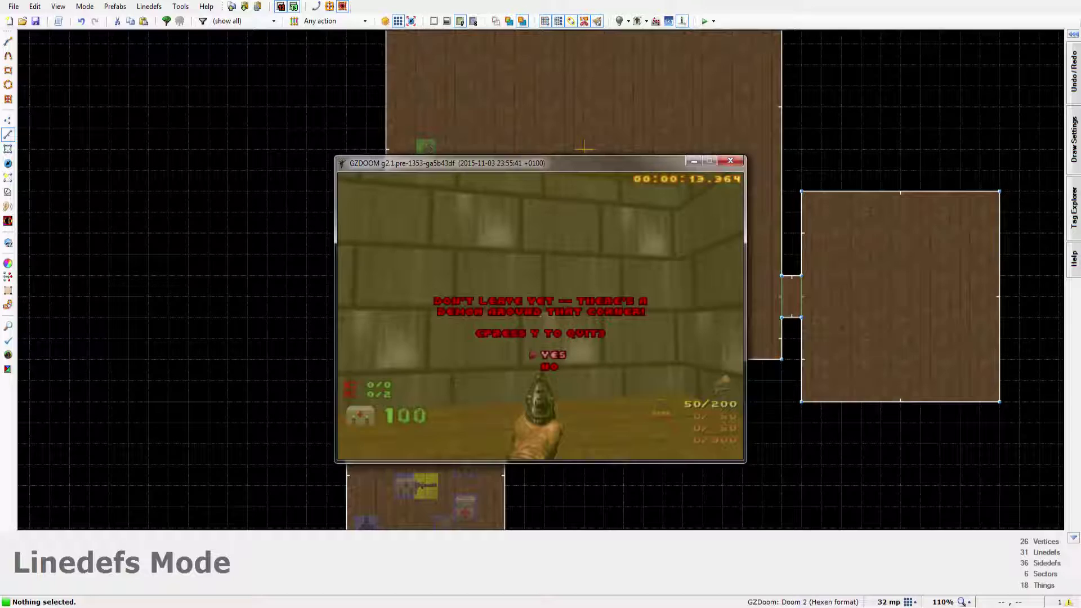
key("y")
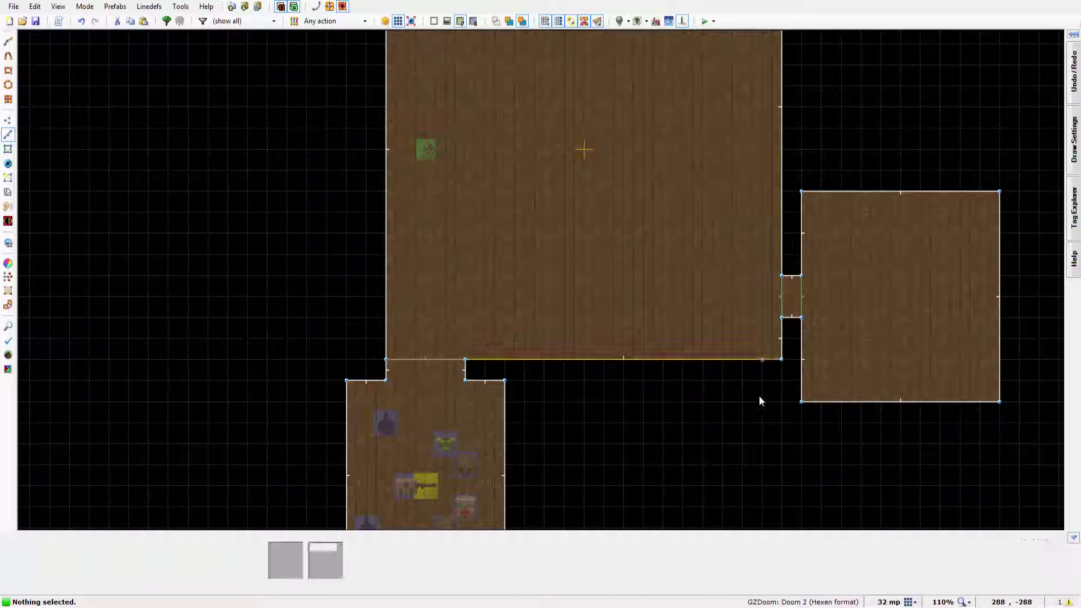
Examine the new room's sector properties, closing them without changes
key("Right")
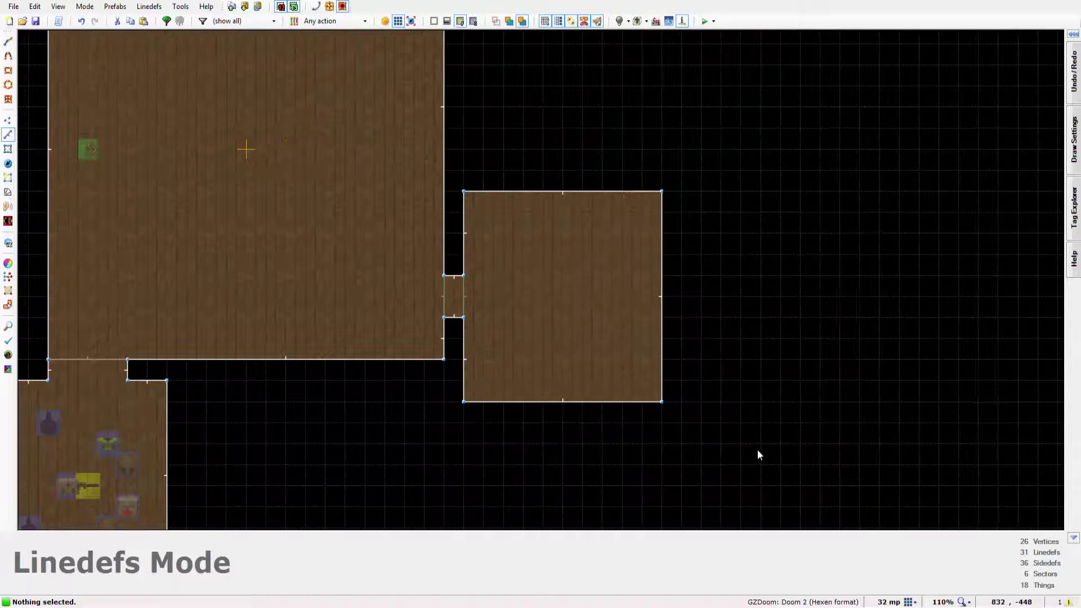
key("Right")
key("Left")
key("Left")
key("Right")
key("Right")
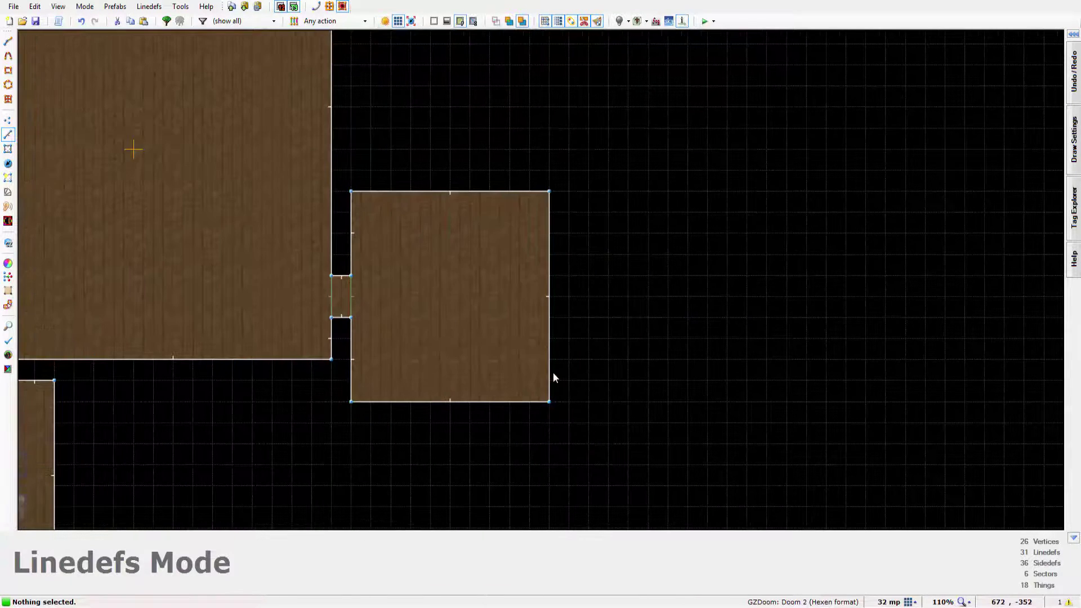
key("Right")
key("Left")
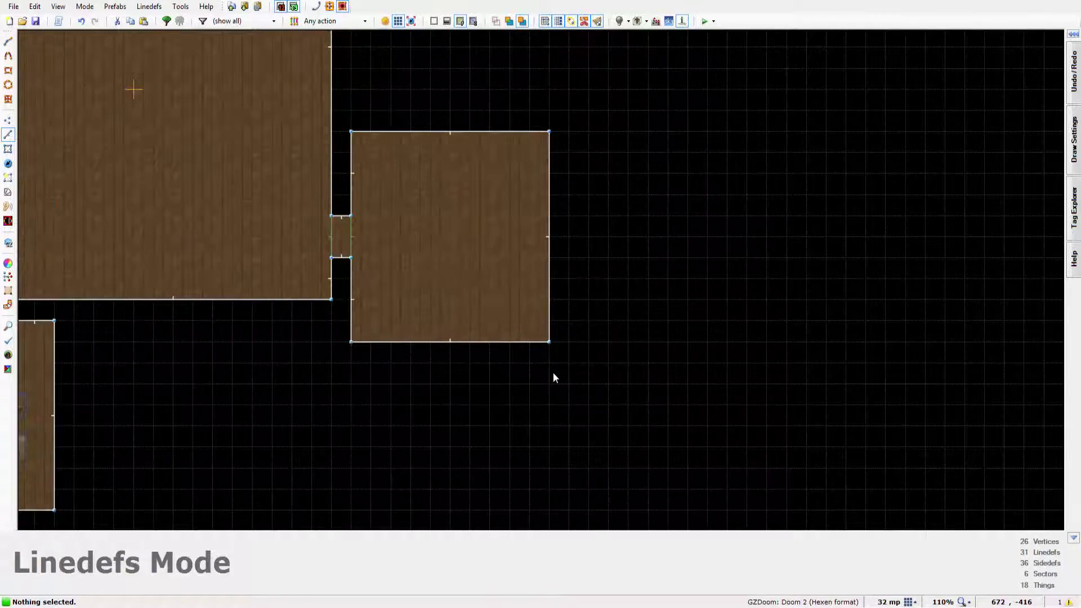
key("Right")
key("Down")
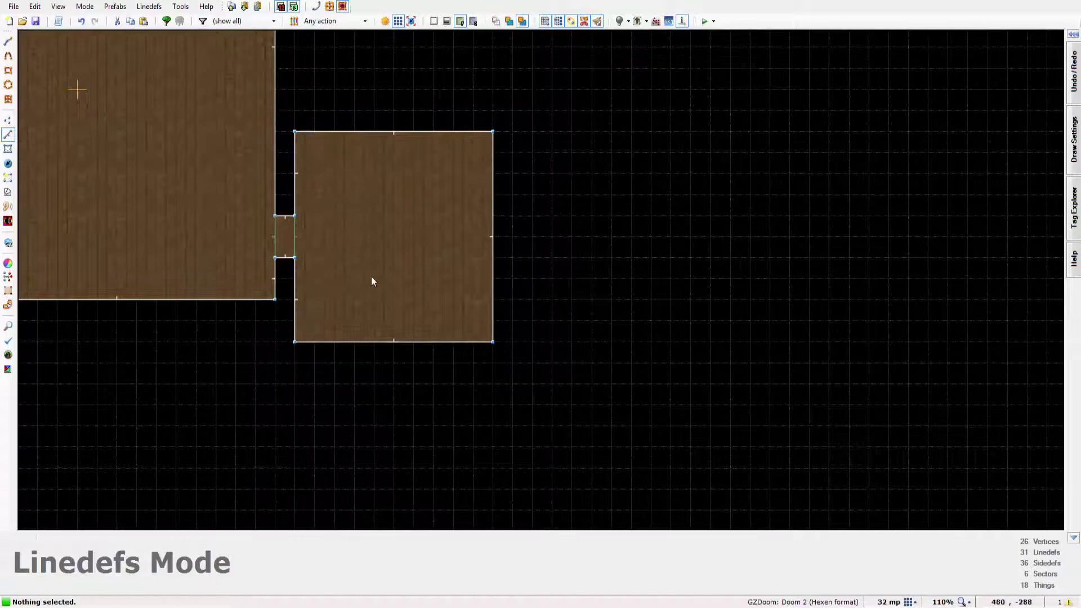
key("s")
right_click(402, 248)
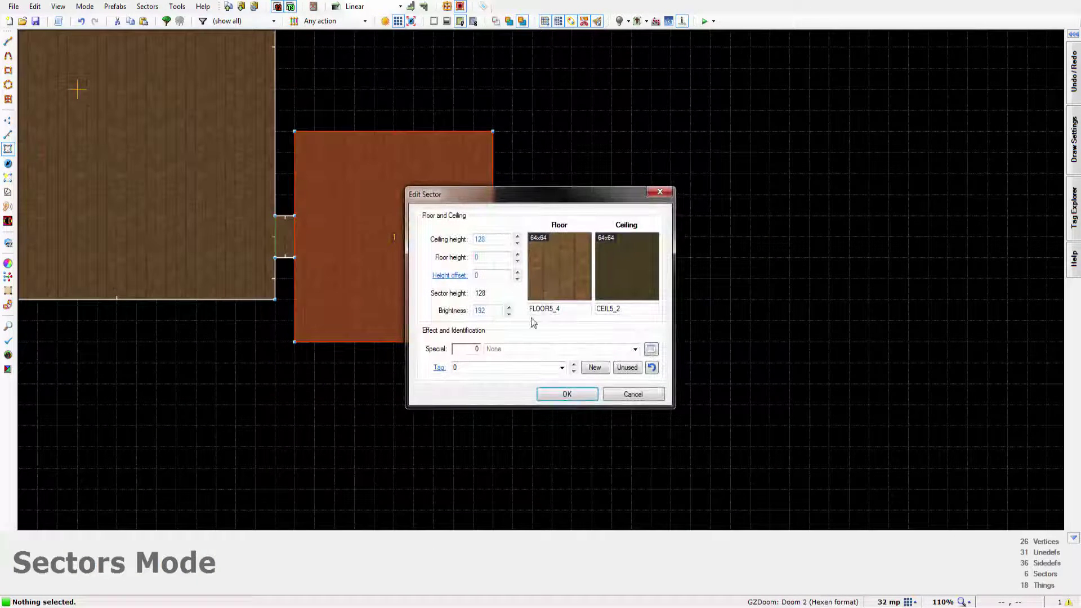
left_click(616, 398)
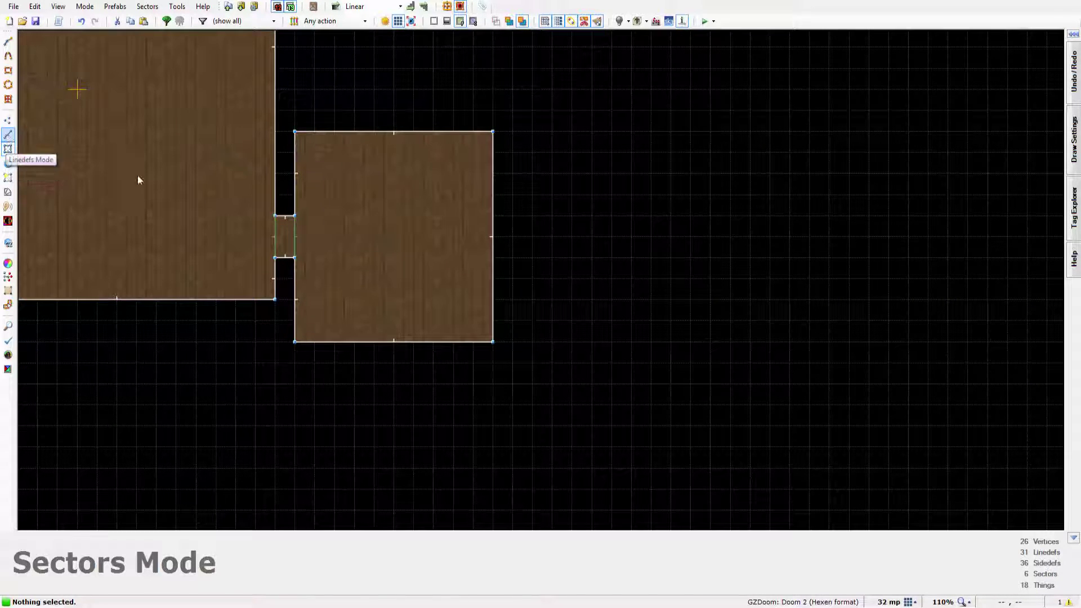
Try drawing a vertex in the empty space outside the new room, and undo it
left_click(8, 120)
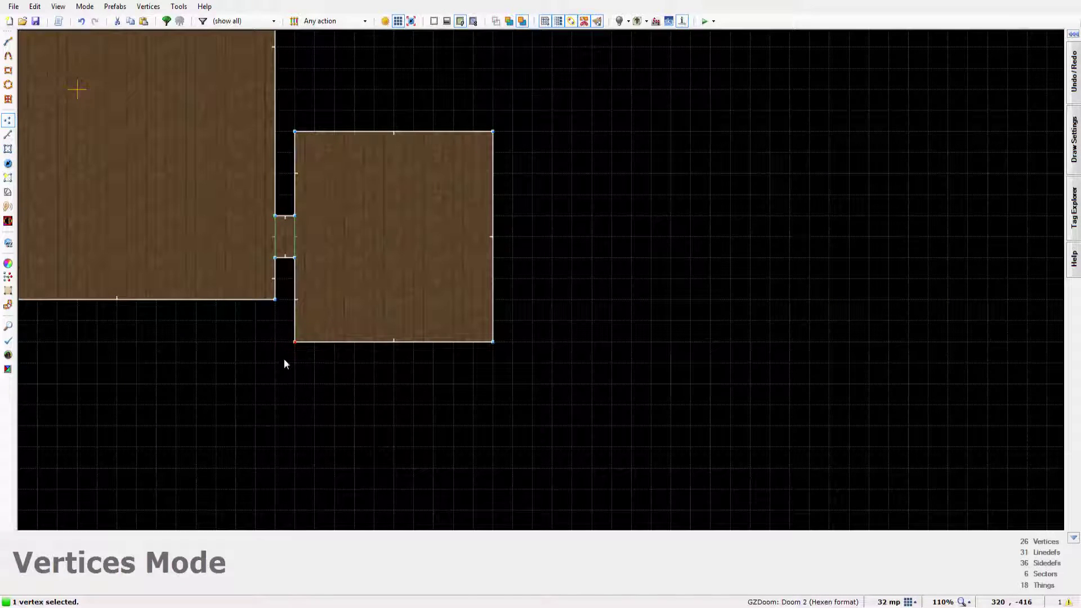
left_click(577, 266)
key("d")
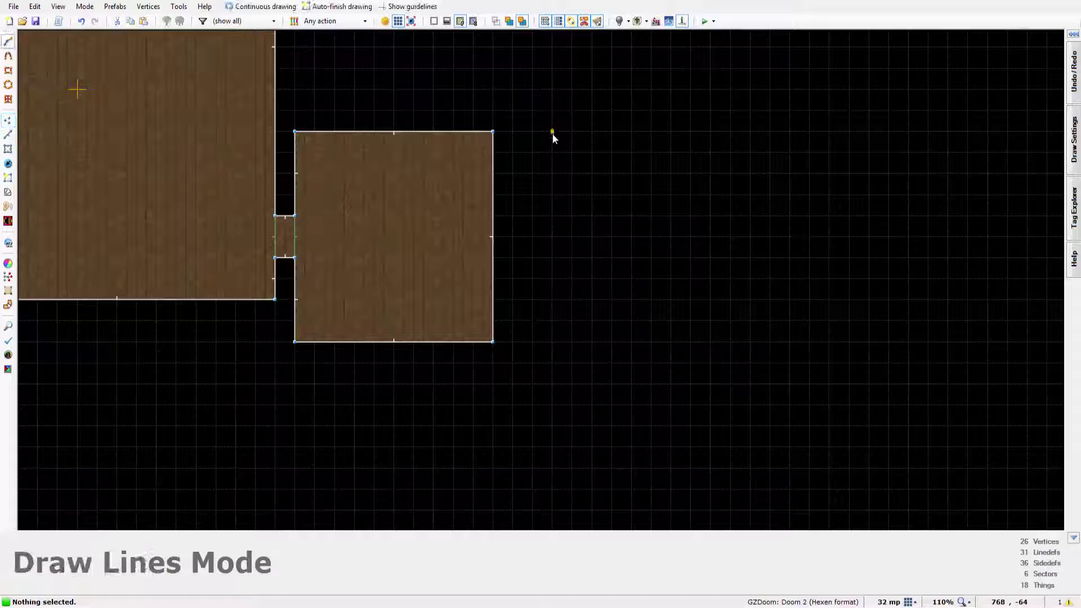
left_click(552, 132)
right_click(547, 352)
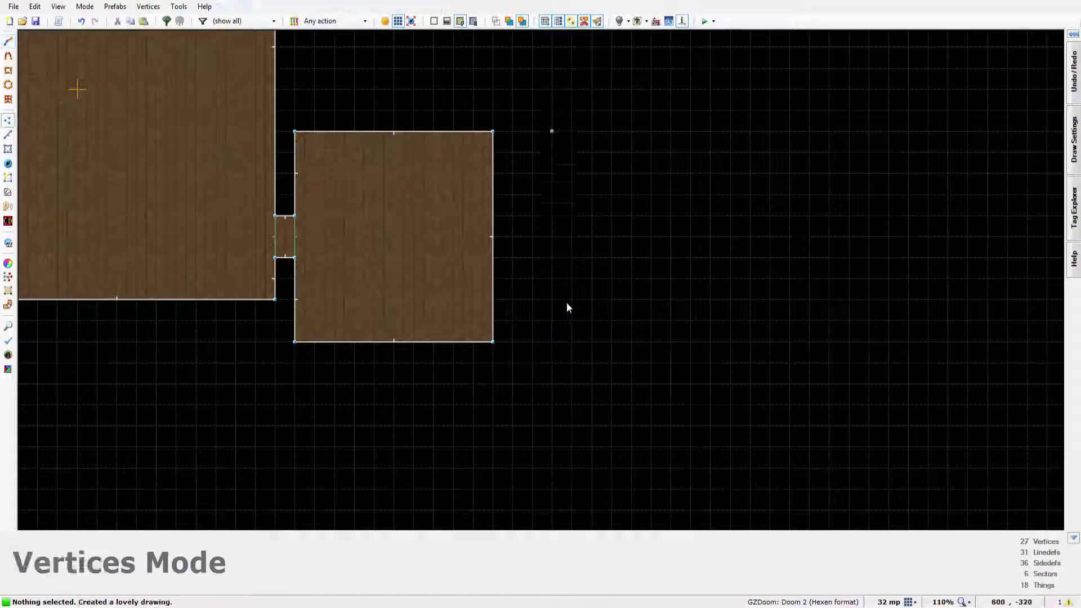
key("ctrl+z")
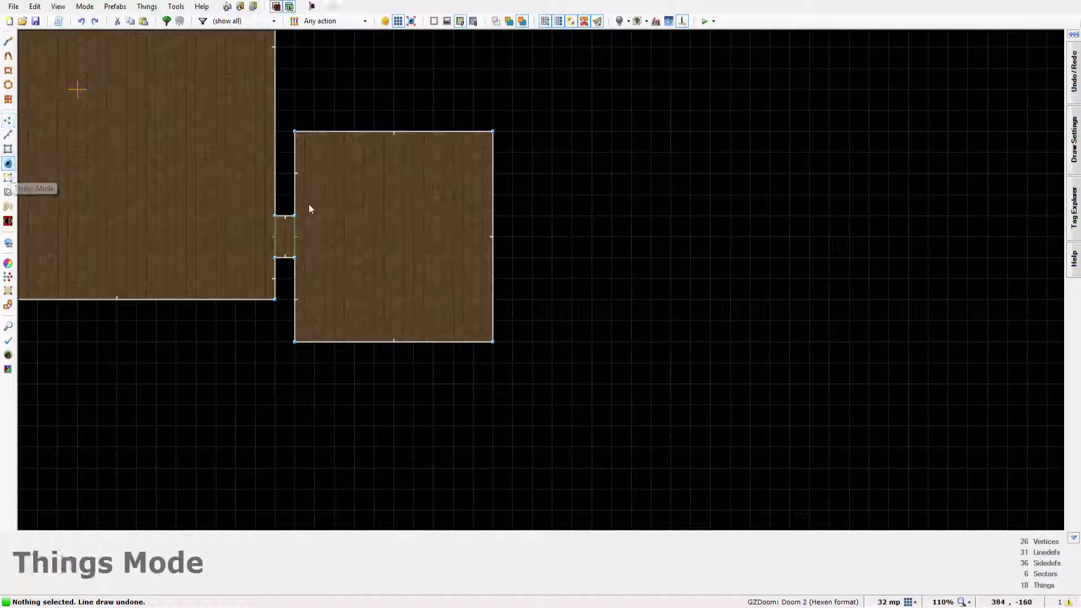
Place a plasma gun at 512, -192 and a shotgun at 416, -320 inside the new room
right_click(392, 214)
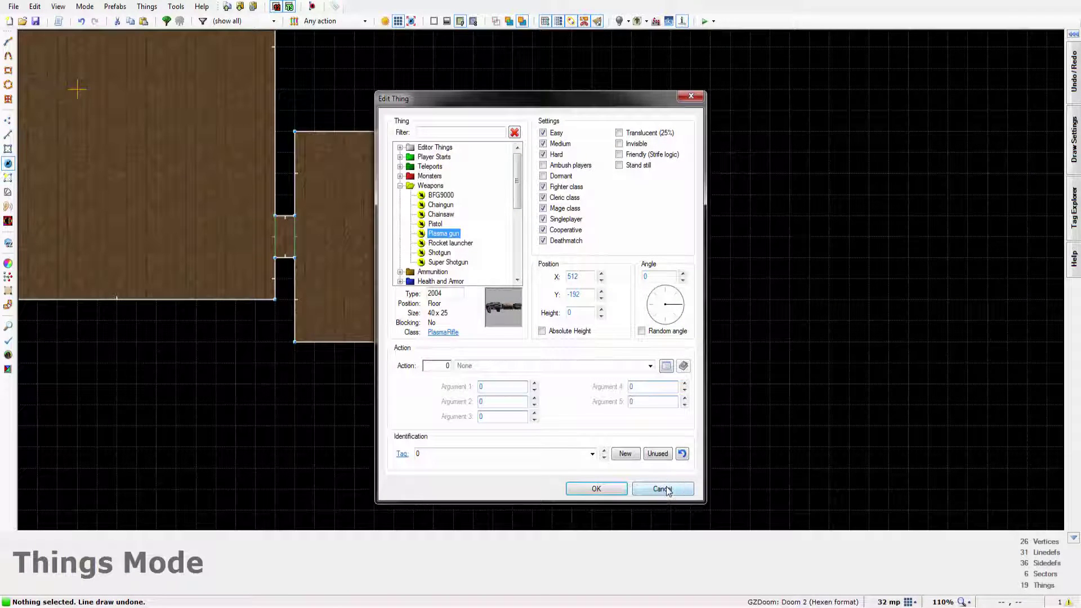
left_click(663, 488)
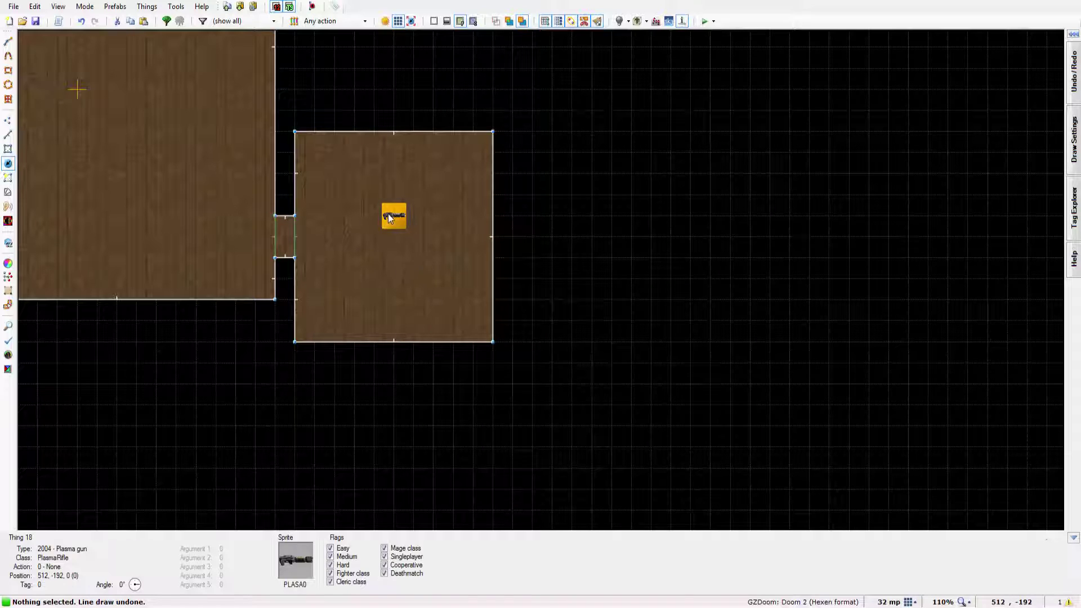
right_click(334, 300)
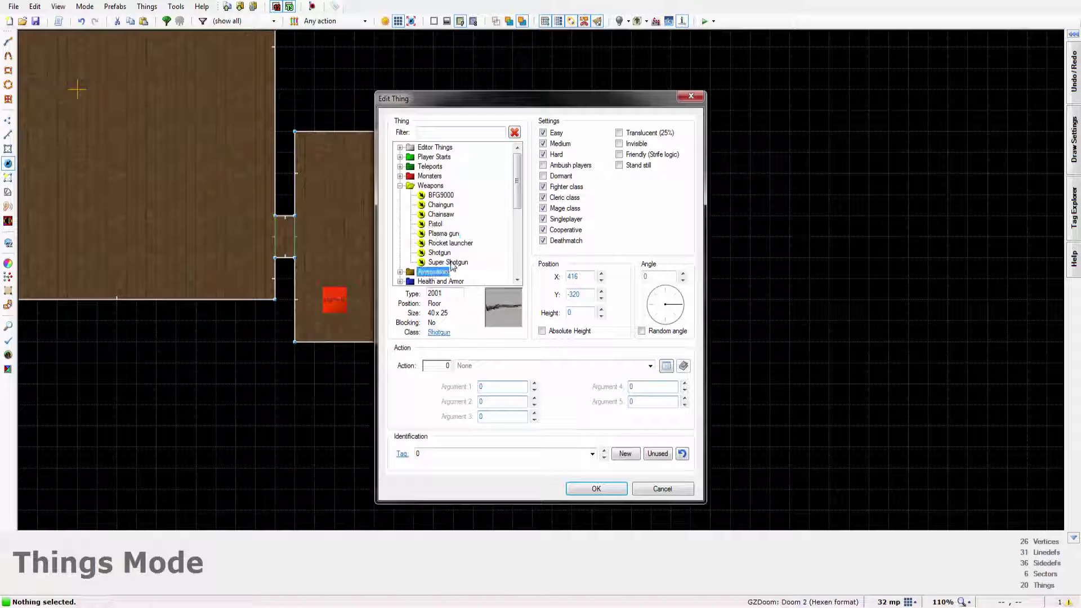
key("Return")
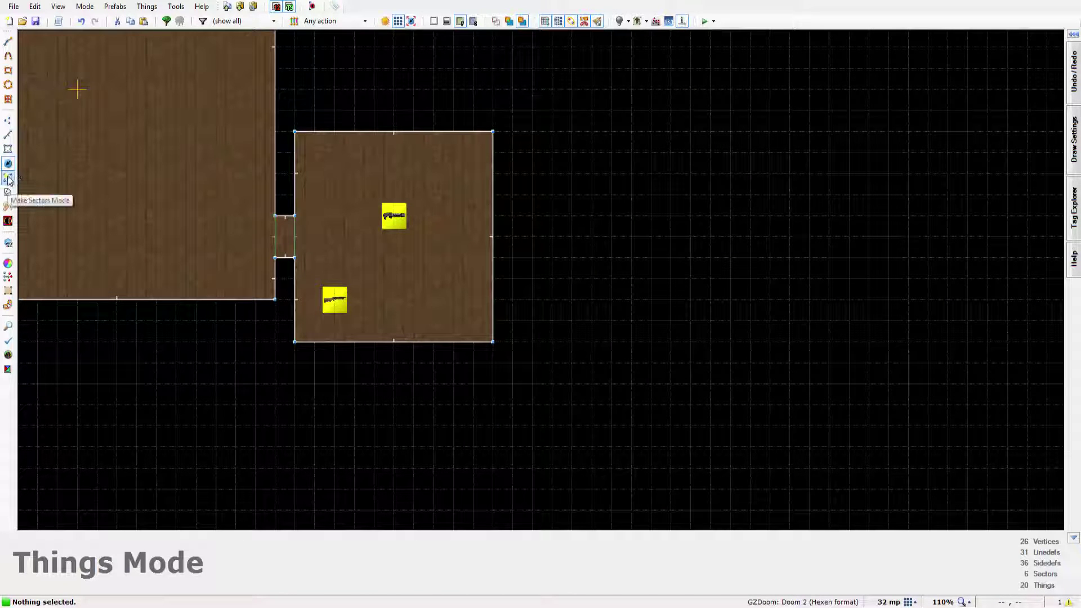
Try moving the new room's sector against the main room, and undo the move
left_click(8, 148)
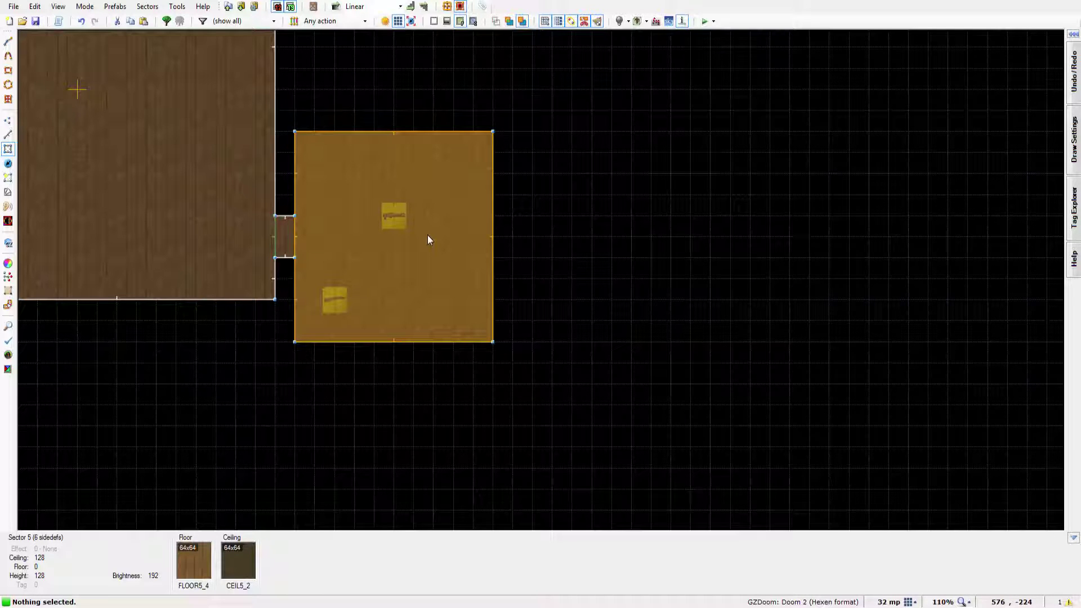
left_click_drag(427, 236, 417, 253)
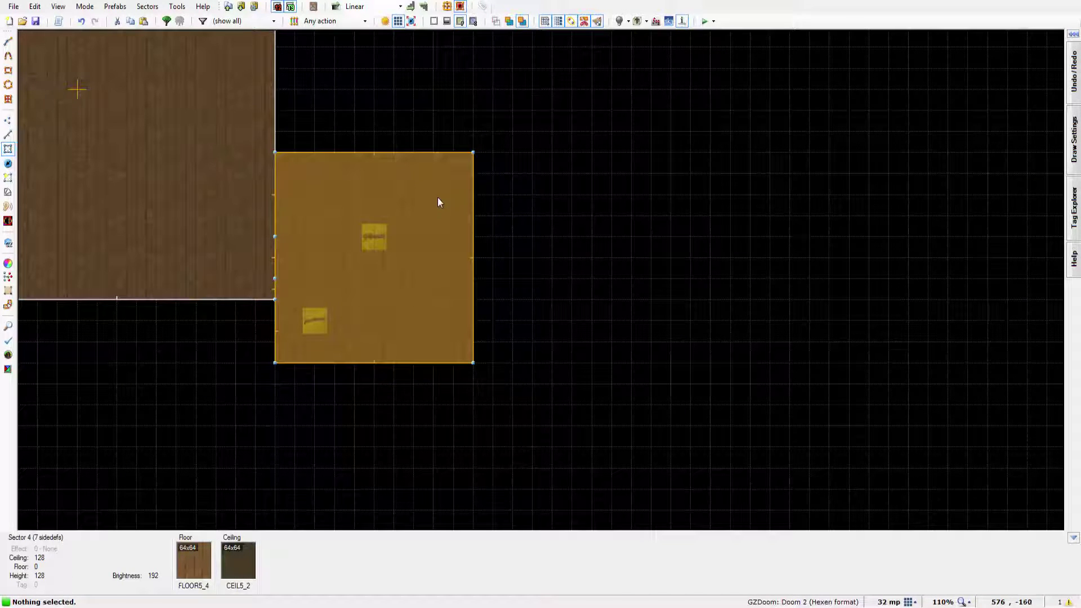
key("ctrl+z")
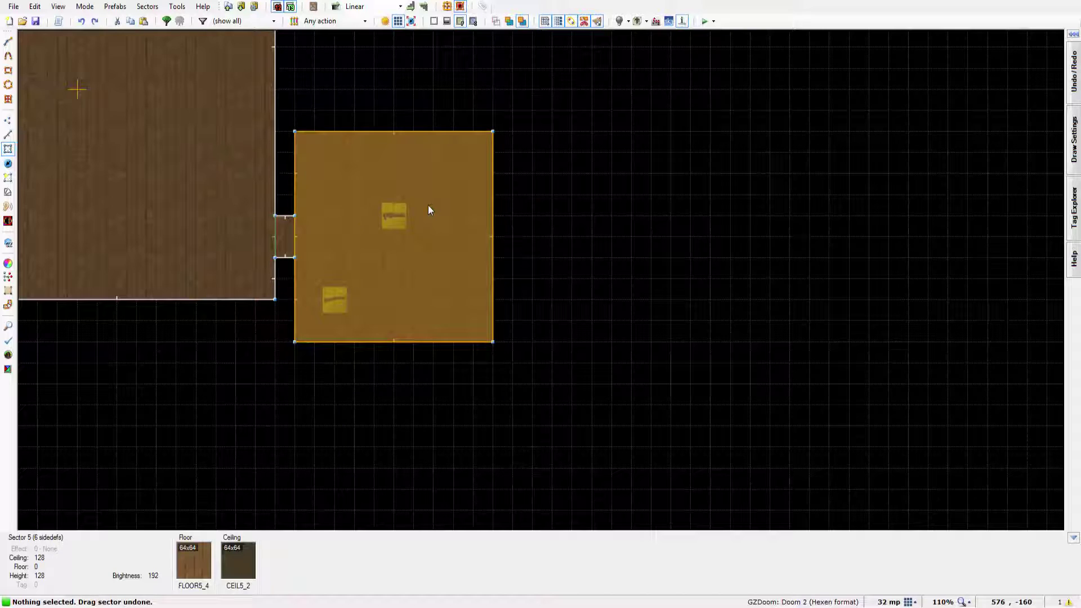
Look through the available sector specials for the new room in search of a secret effect
right_click(428, 206)
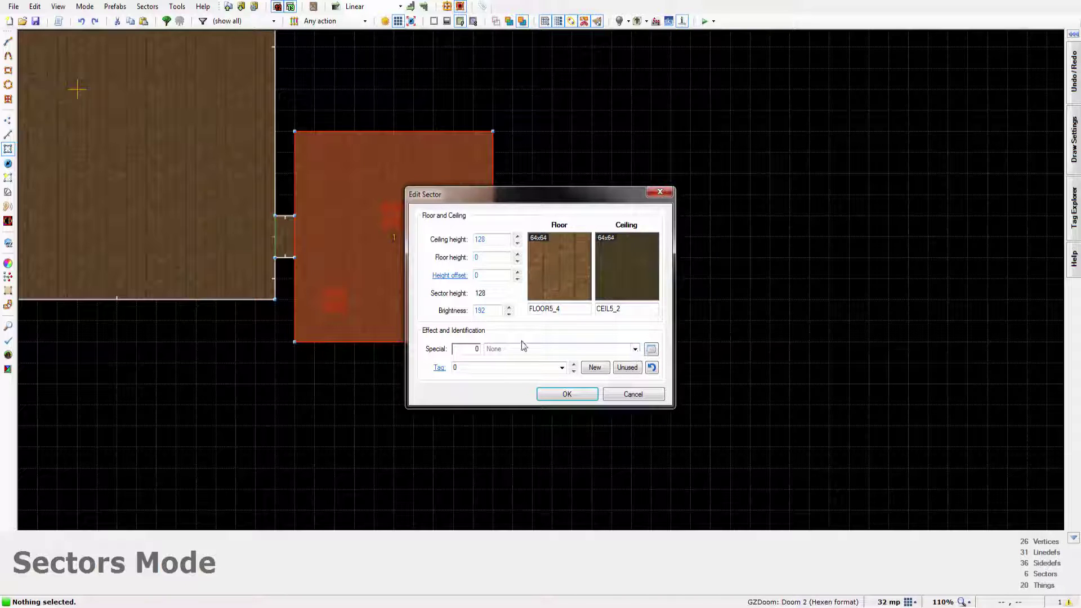
left_click(635, 349)
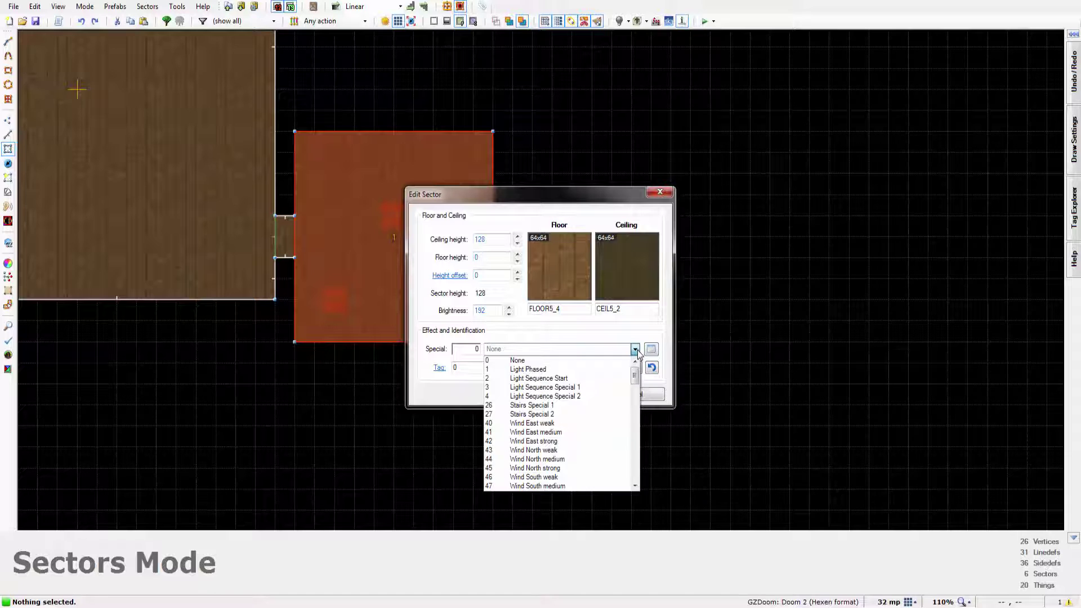
scroll(595, 406, "down", 15)
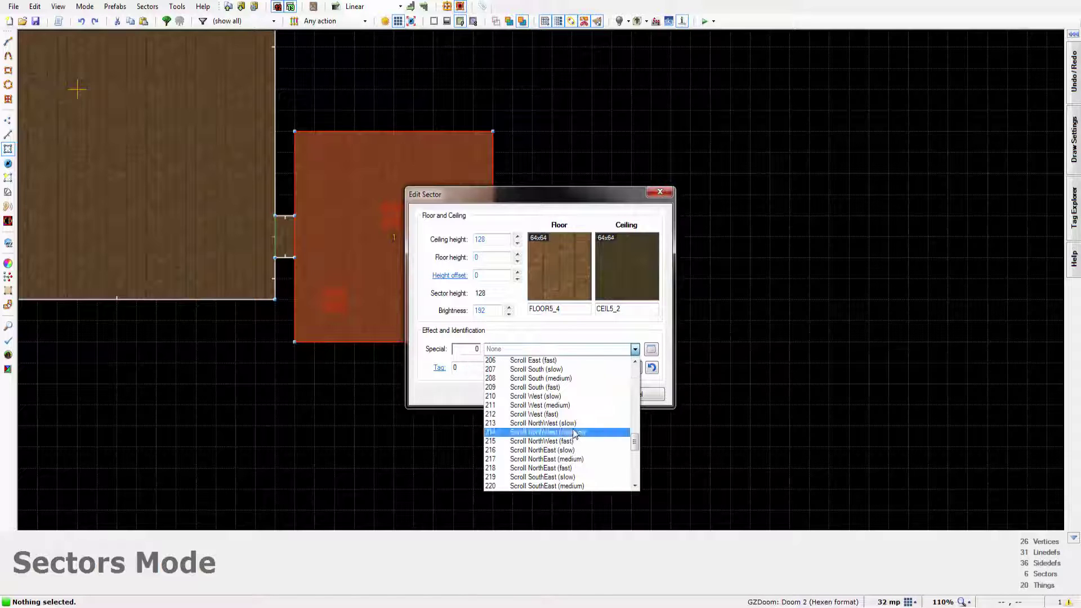
scroll(569, 430, "up", 3)
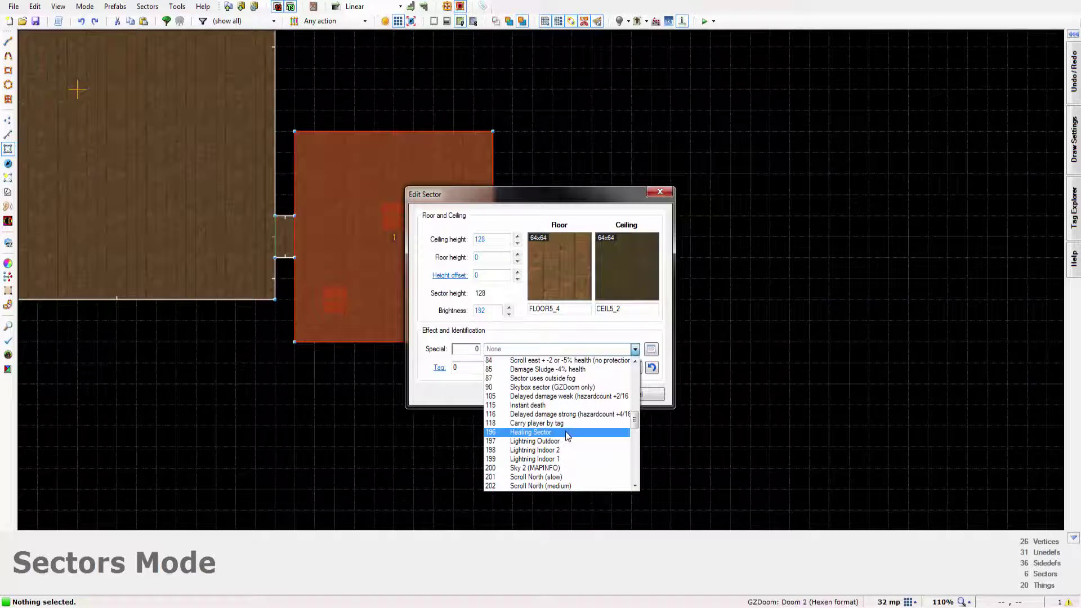
scroll(565, 431, "down", 5)
scroll(565, 432, "down", 9)
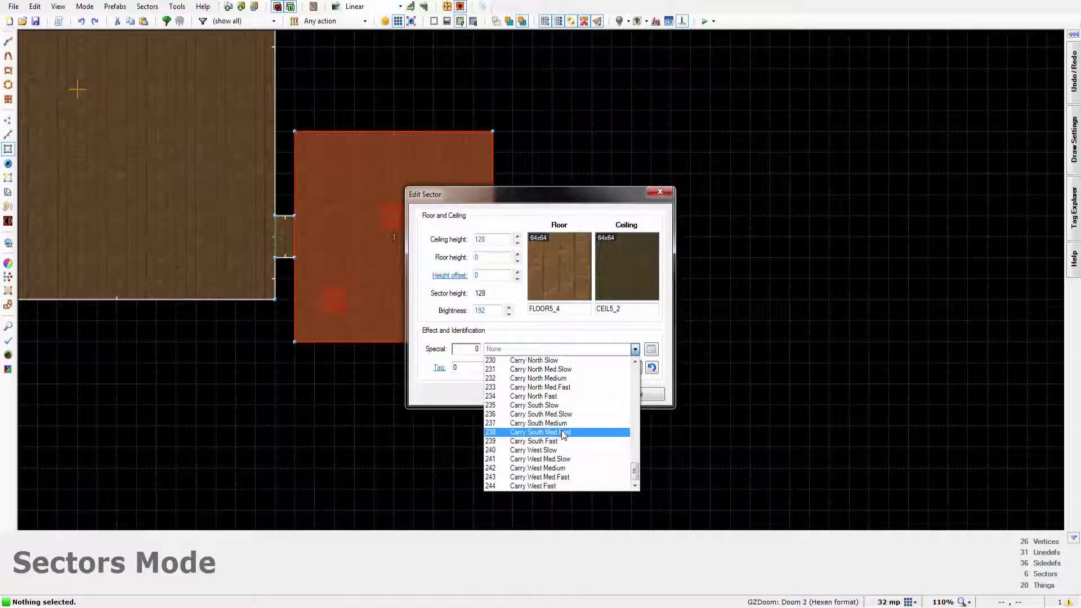
left_click(633, 350)
Set the new room's generalized sector effect to Secret: Yes and apply it
left_click(651, 349)
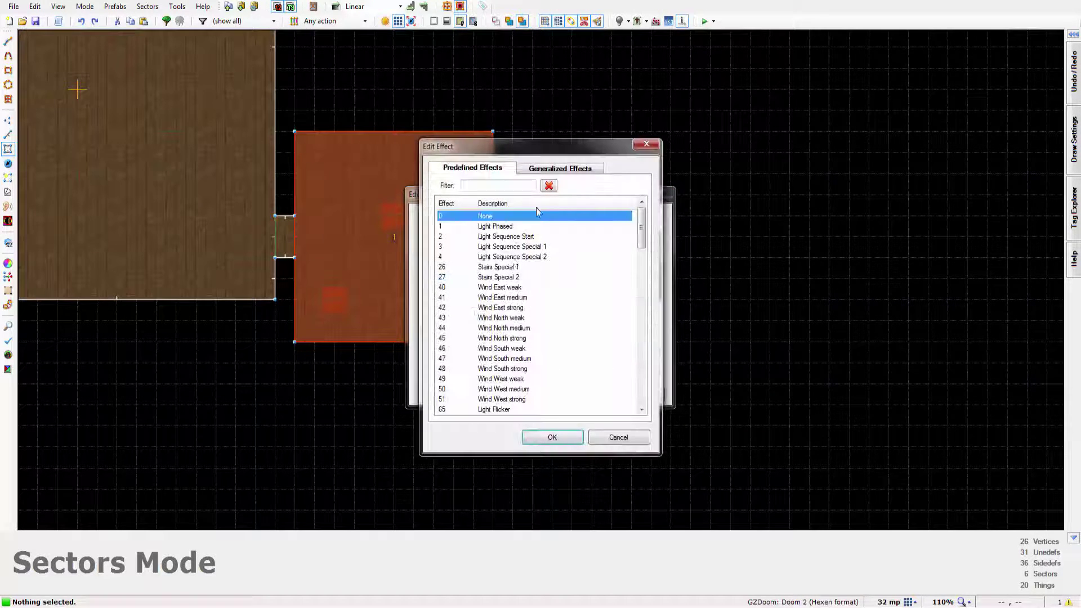
scroll(548, 335, "down", 10)
scroll(526, 232, "up", 4)
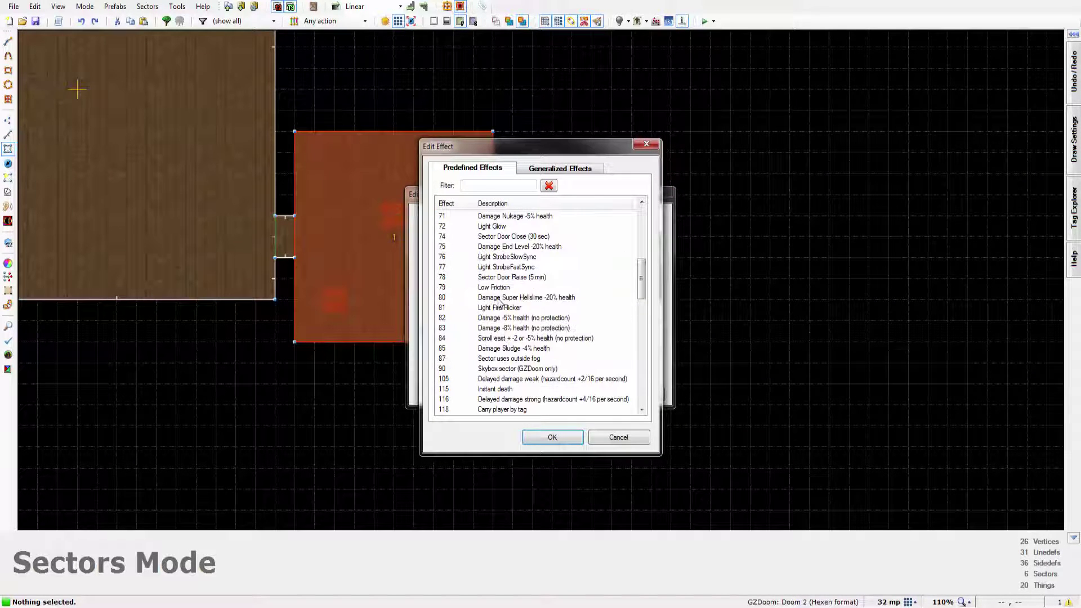
scroll(507, 309, "down", 12)
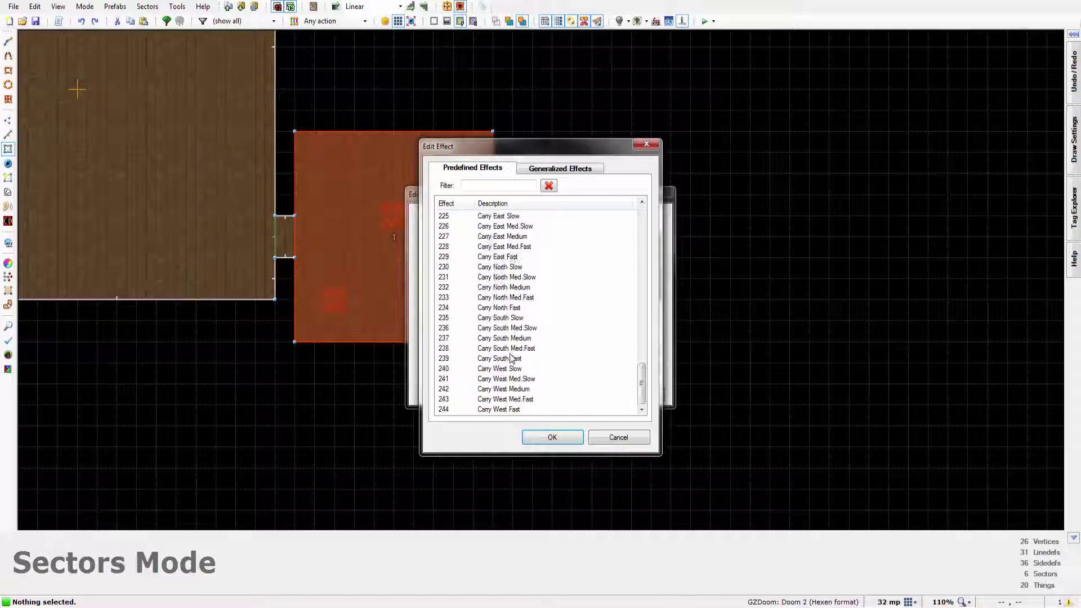
scroll(494, 344, "up", 10)
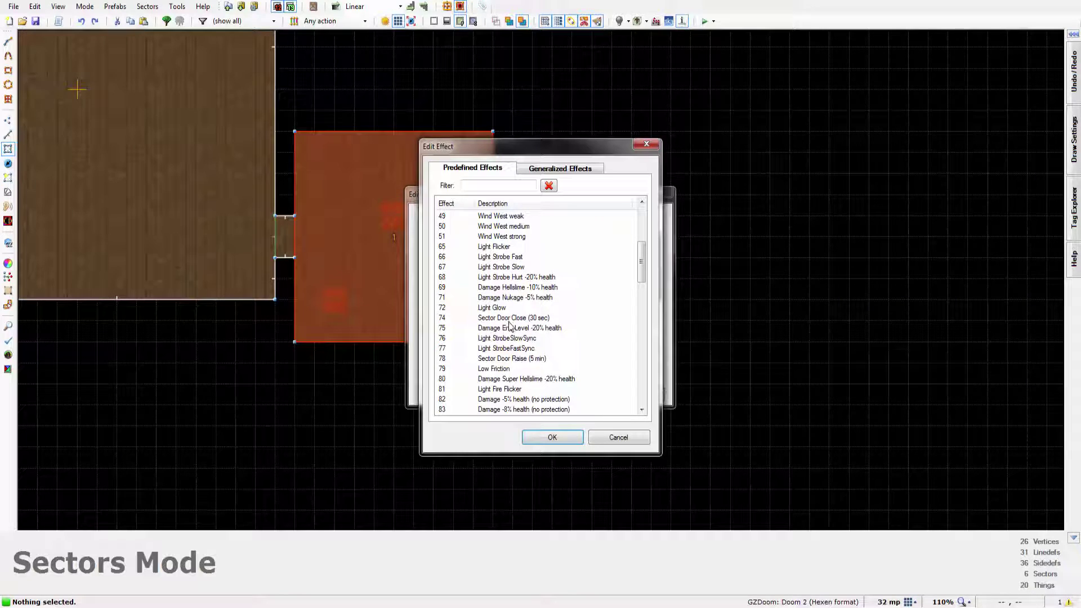
scroll(510, 326, "up", 5)
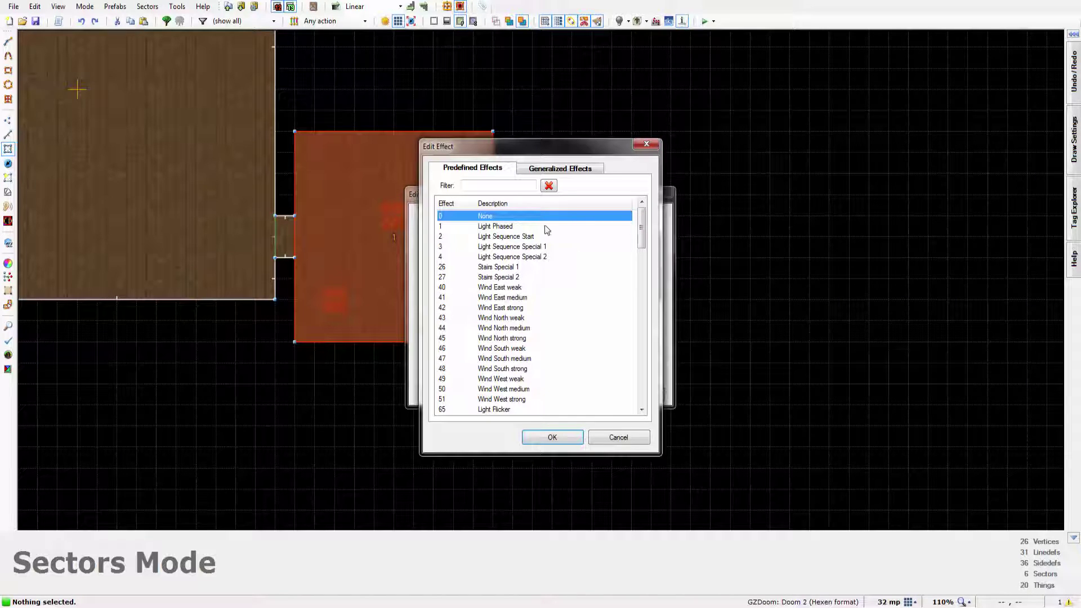
left_click(563, 168)
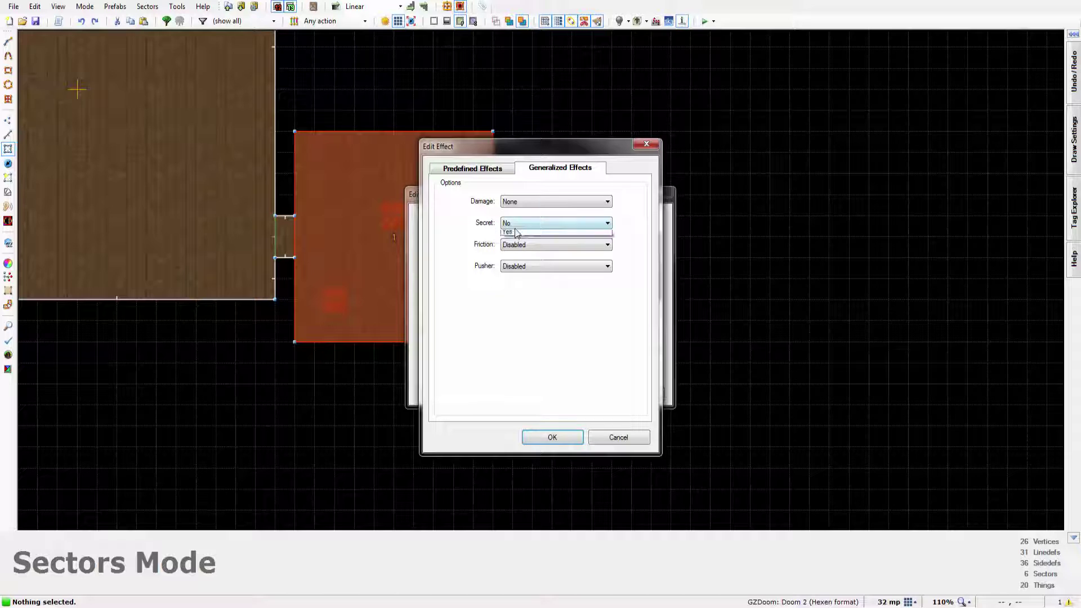
left_click(551, 439)
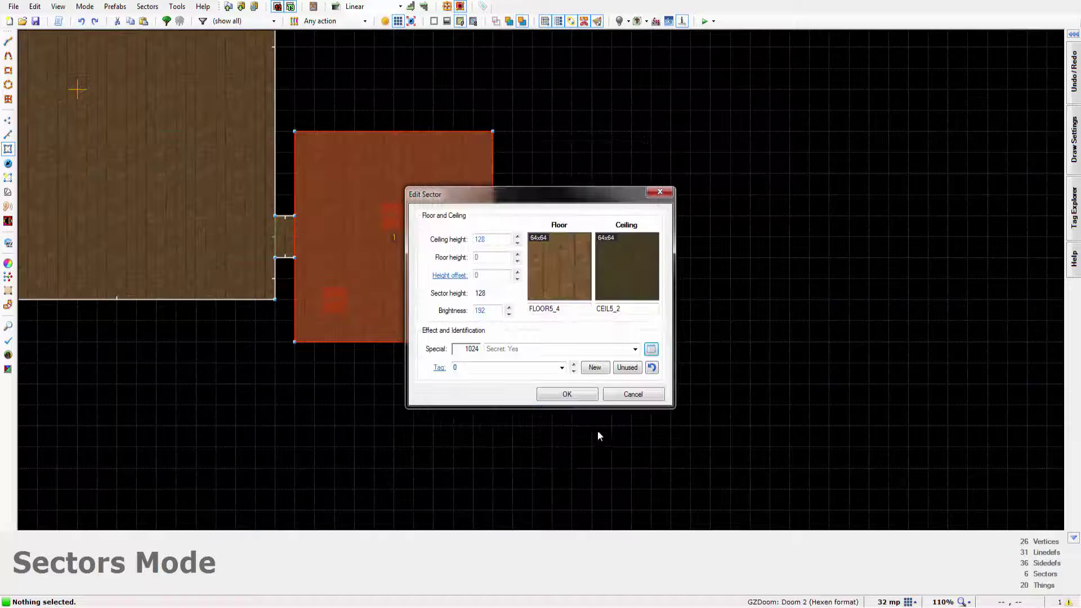
left_click(567, 395)
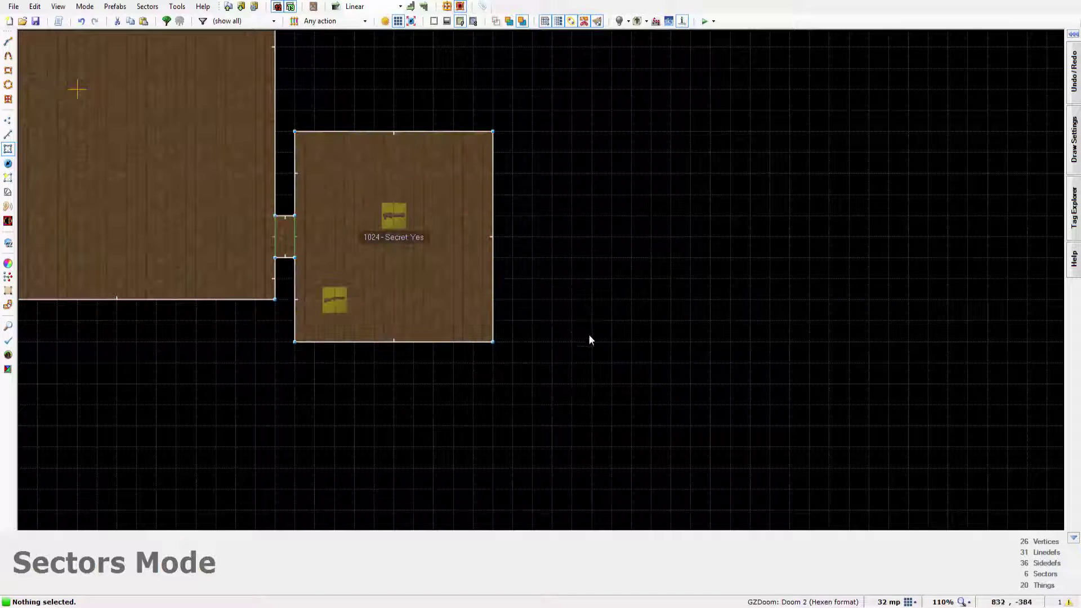
Launch the map in GZDoom, open the hidden door and collect the plasma gun and shotgun from the new secret room
key("F9")
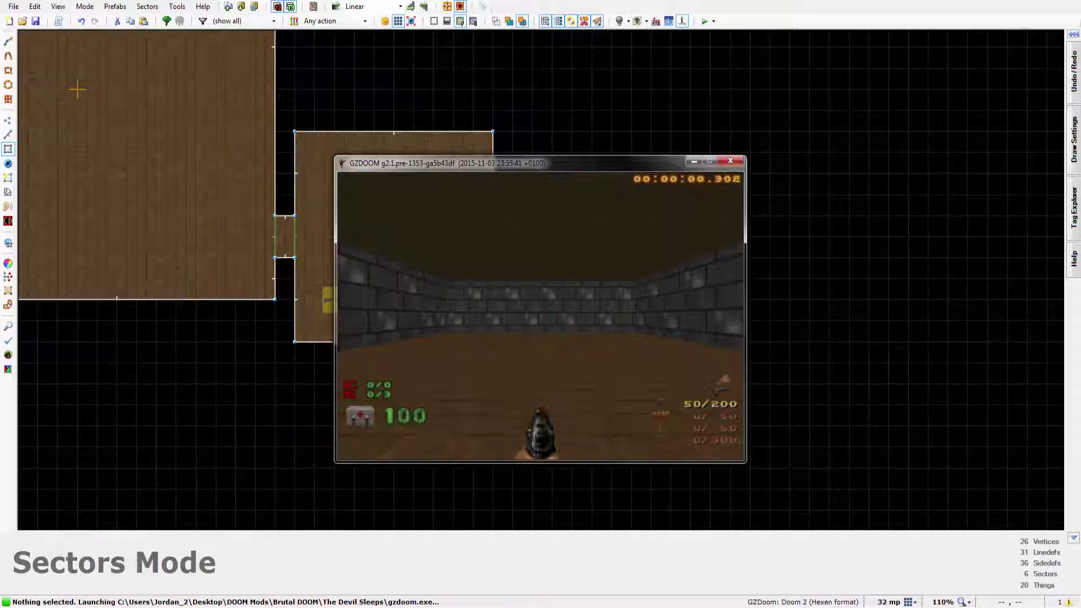
key("w")
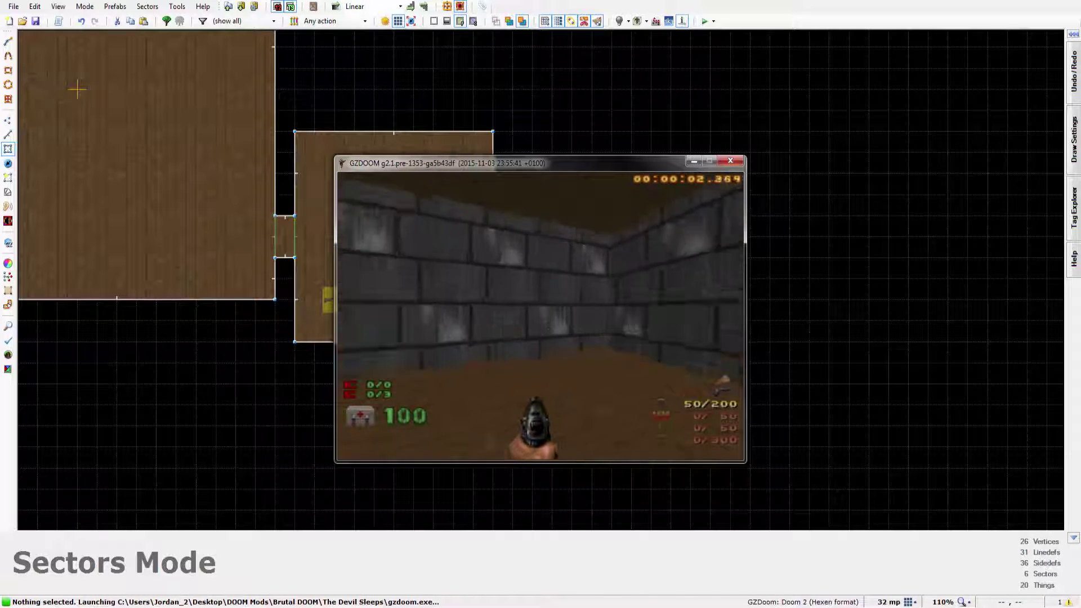
key("space")
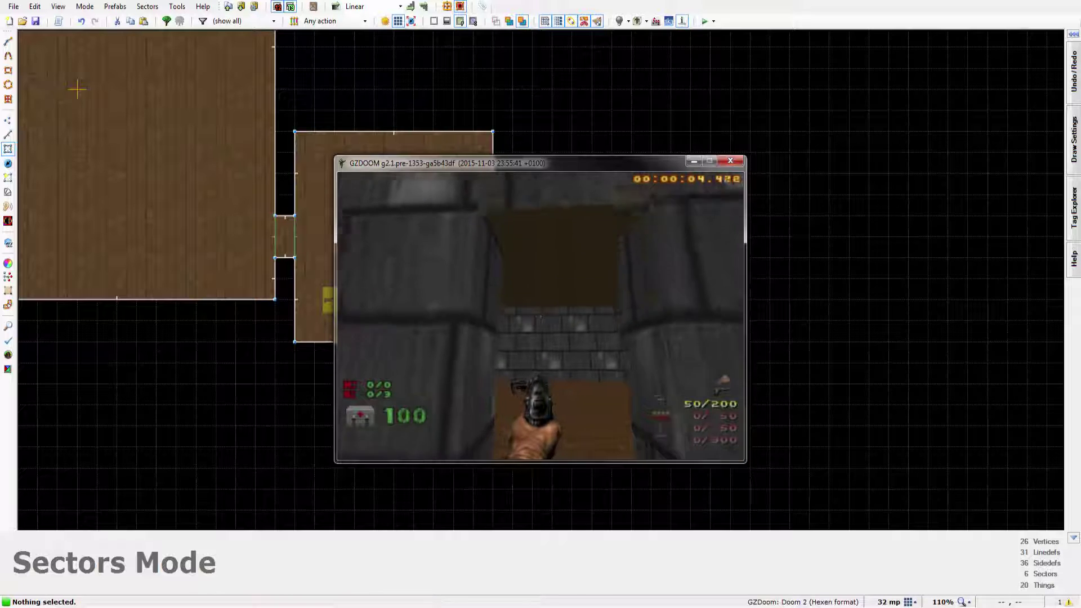
key("Up")
key("w")
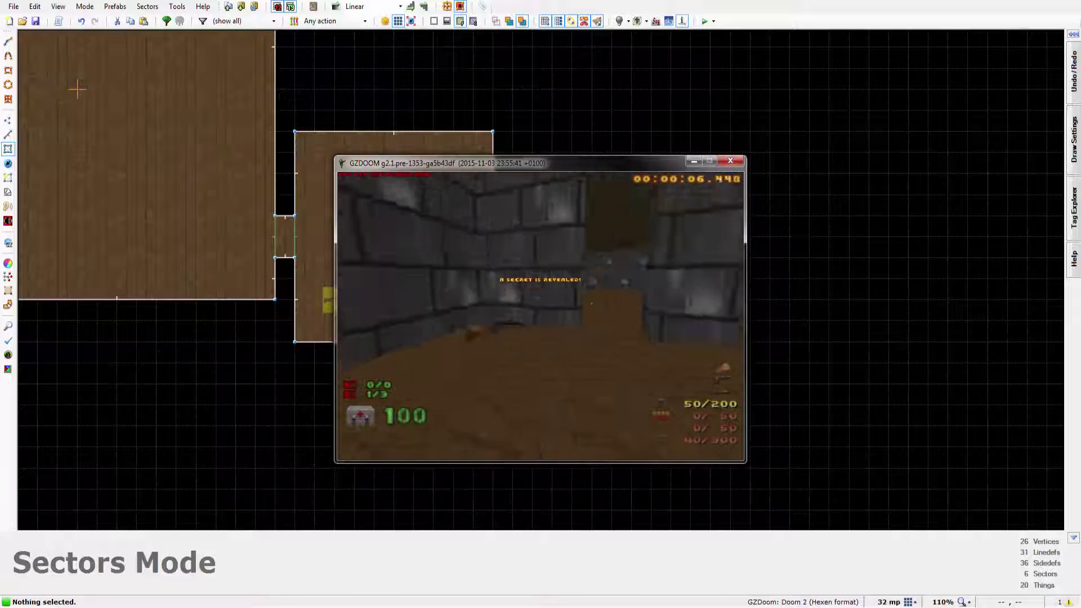
left_click(540, 316)
key("w")
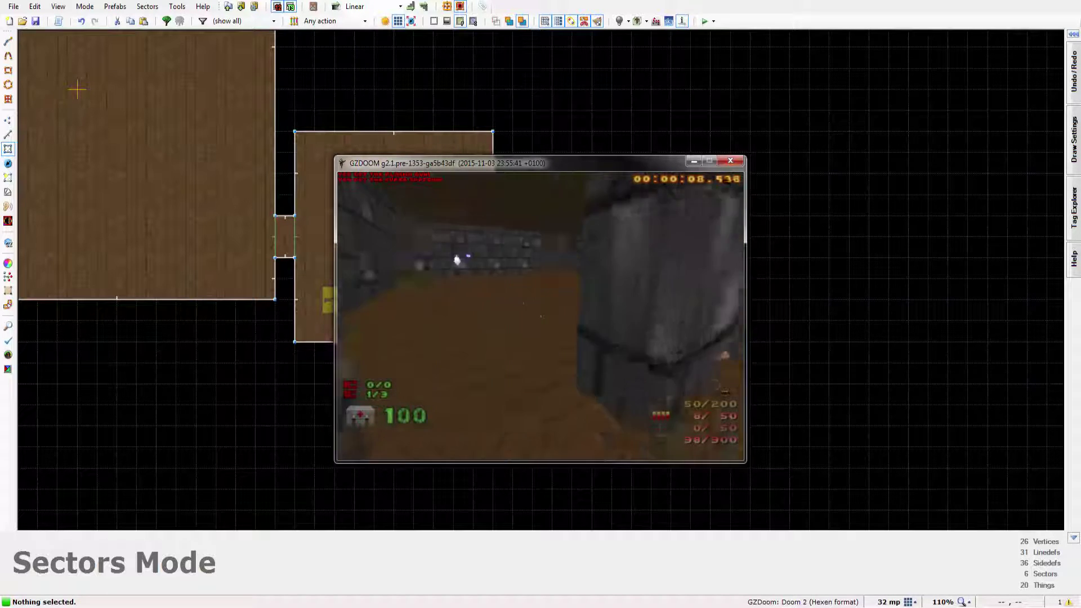
Walk through the test map and enter the other secret rooms, collecting their pickups
left_click(540, 315)
key("w")
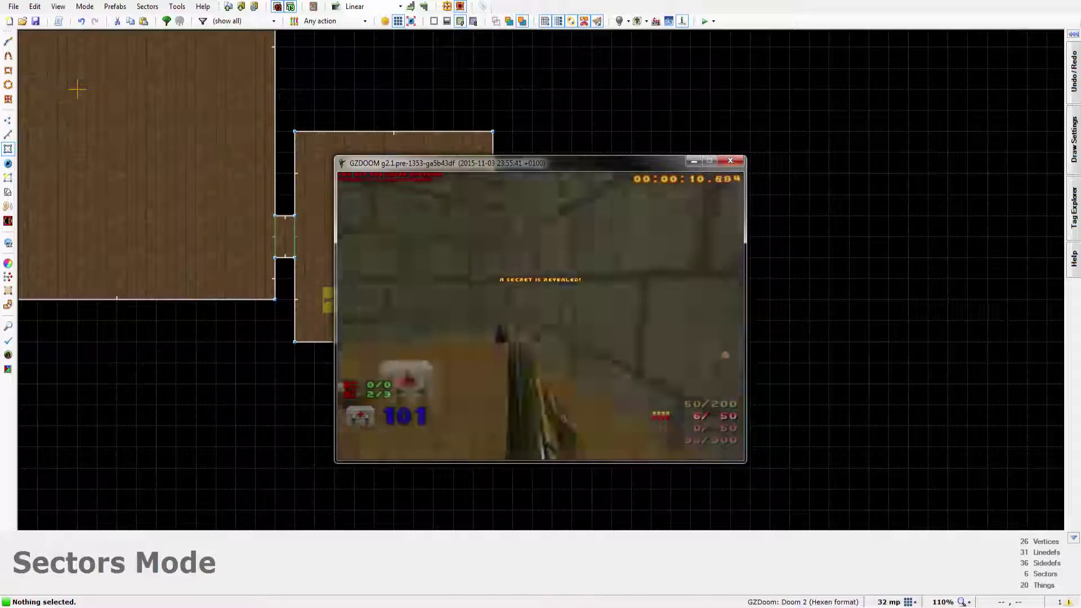
key("w")
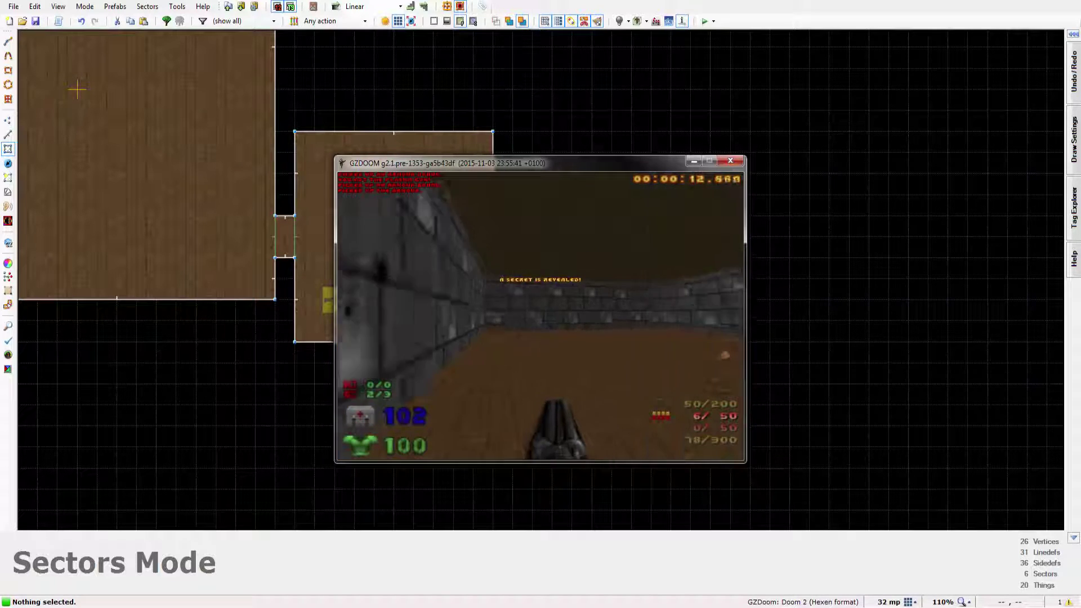
key("w")
left_click(541, 316)
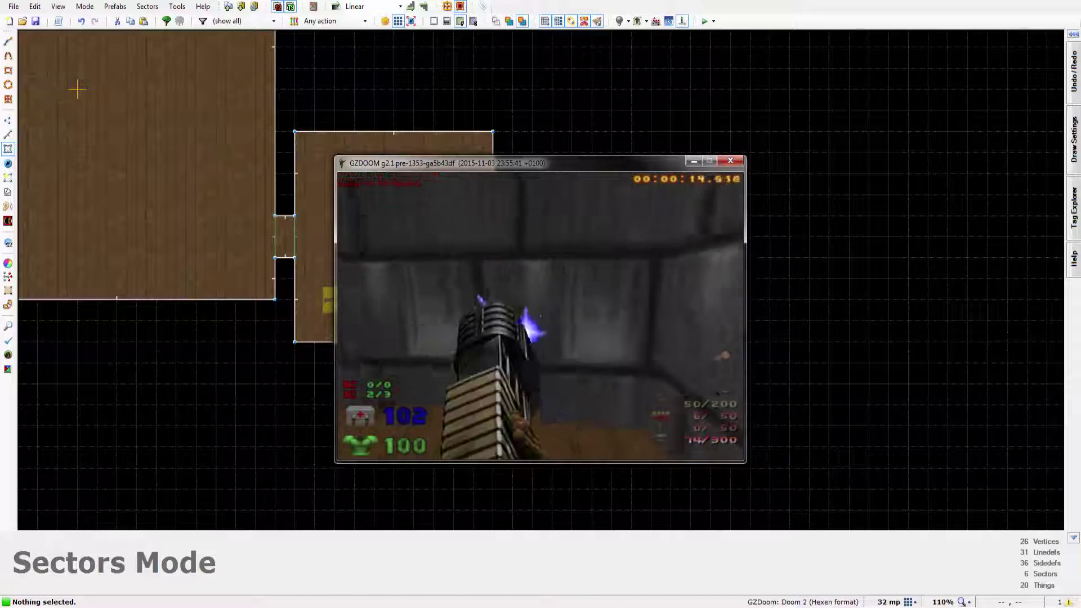
key("w")
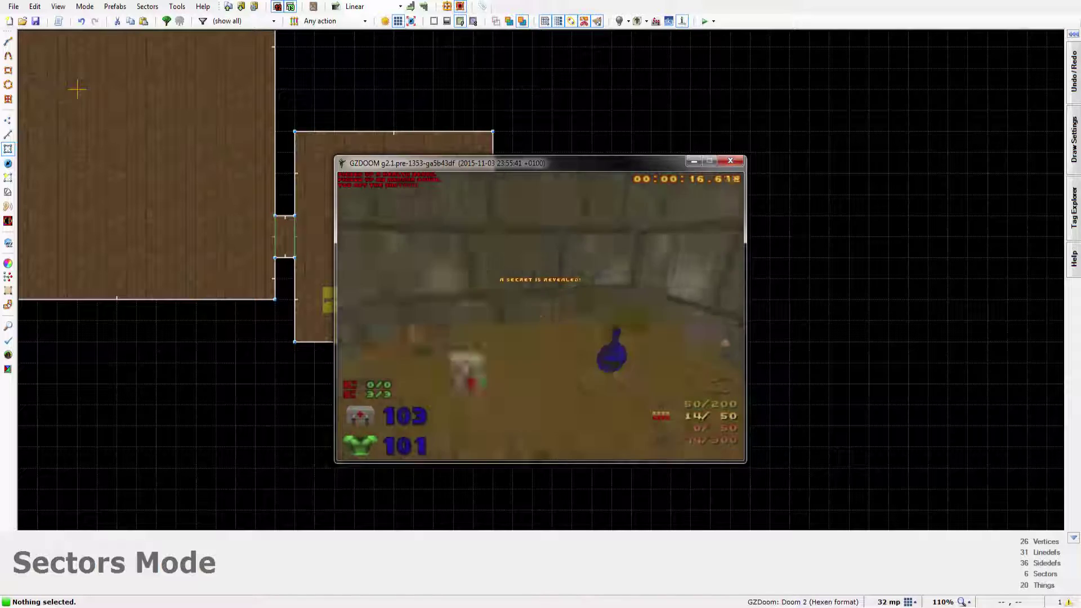
key("w")
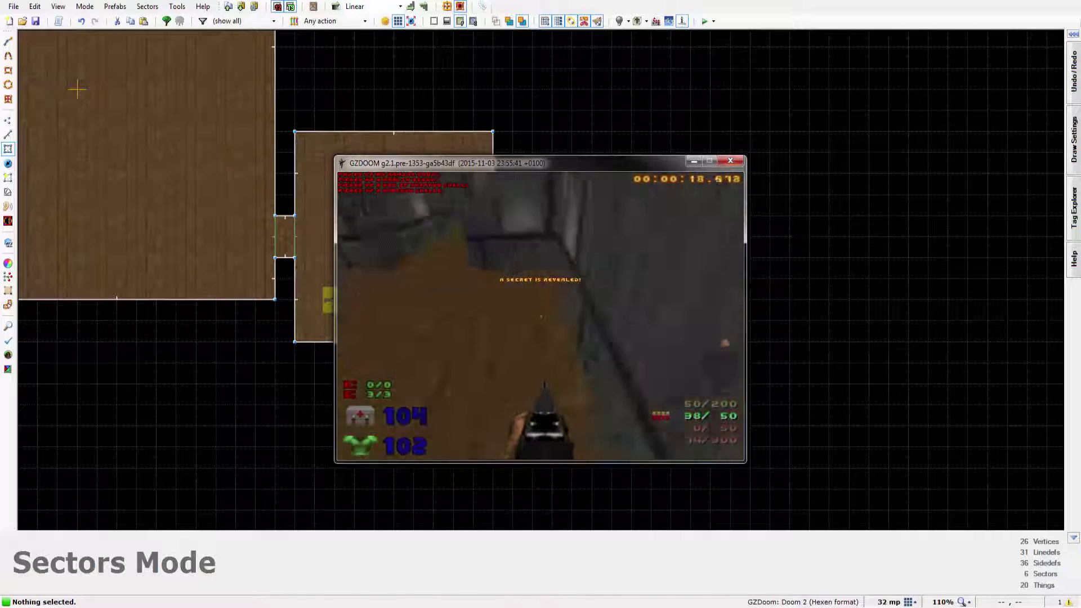
key("w")
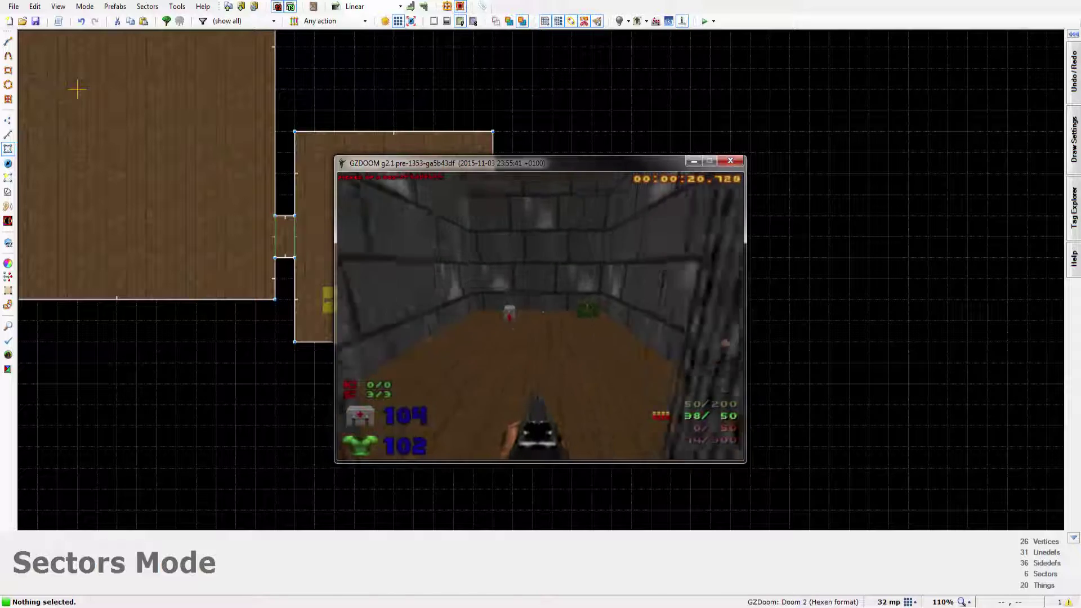
key("w")
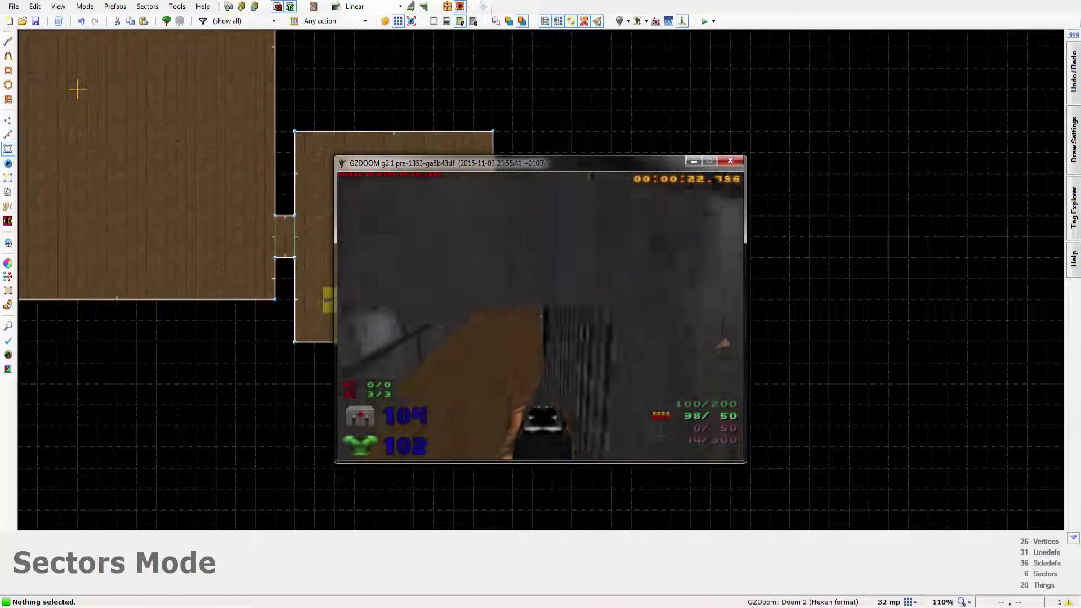
key("Left")
Quit the test game and return to the map editor
key("Escape")
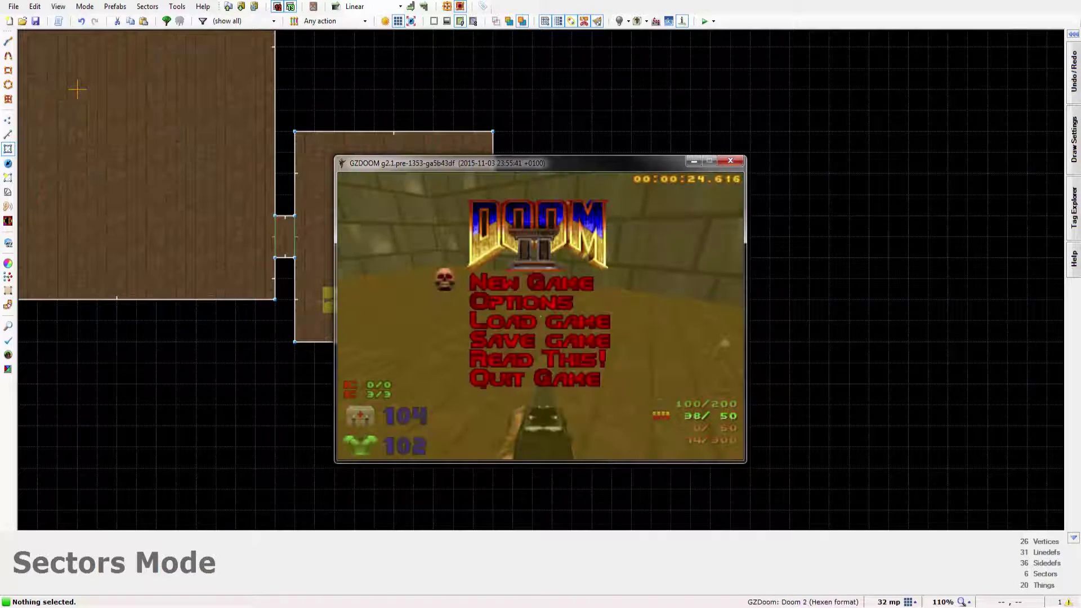
key("Return")
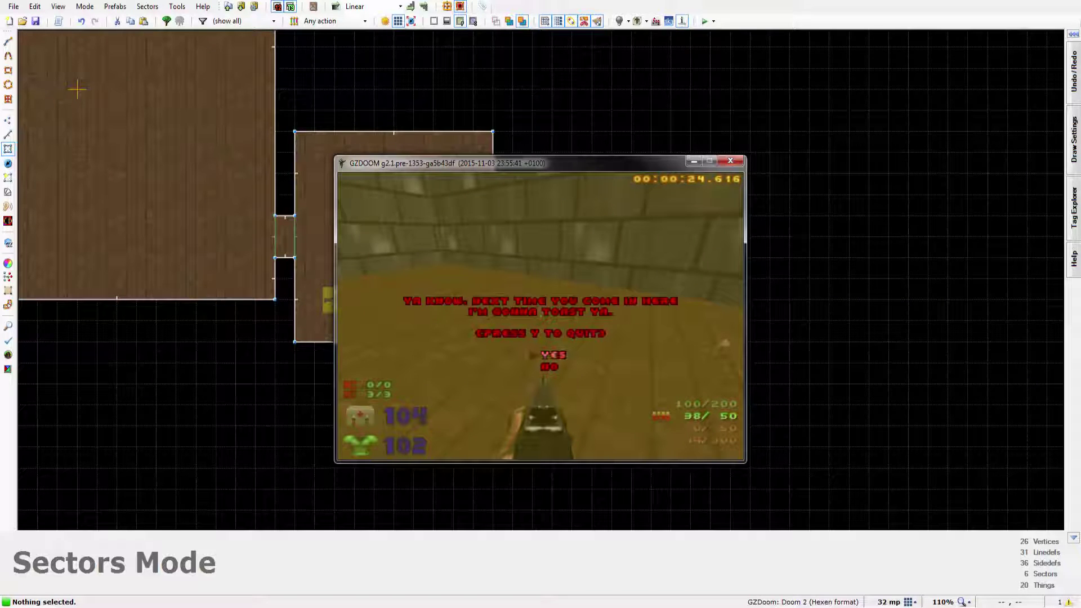
key("y")
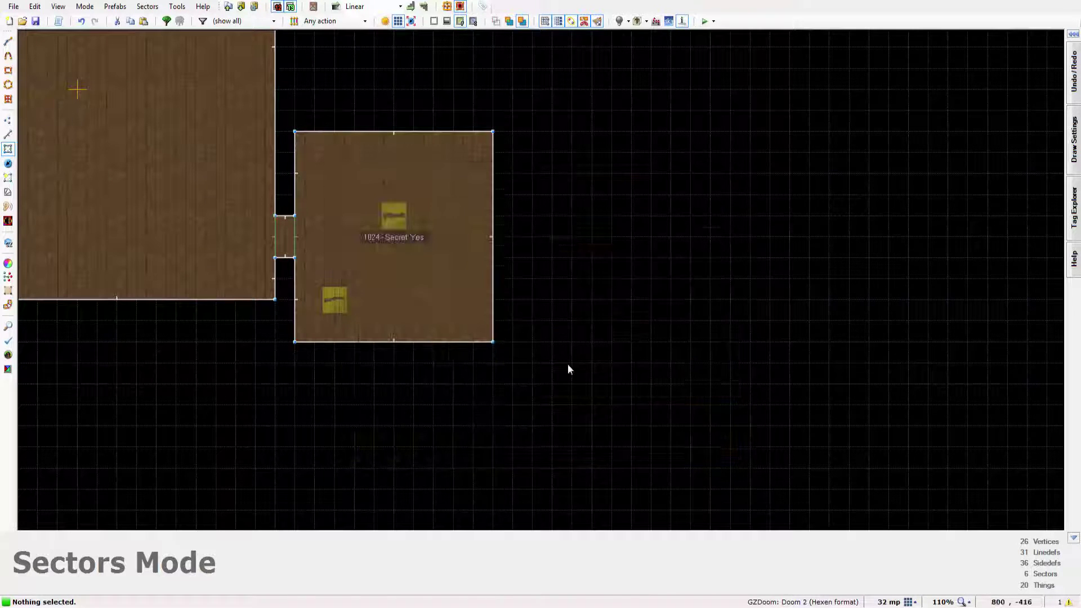
Locate the older secret room below the main room's southwest corner and view the area in 3D
key("Left")
key("Left")
key("Left")
key("Left")
key("Left")
key("Left")
key("Left")
key("Left")
key("Left")
key("Left")
key("Left")
key("Left")
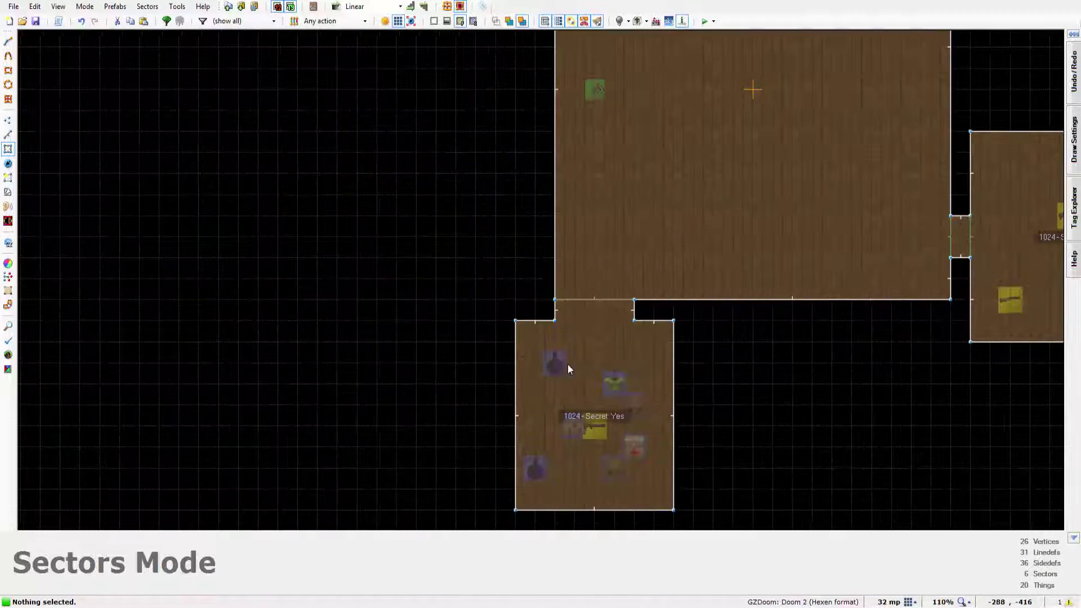
key("Right")
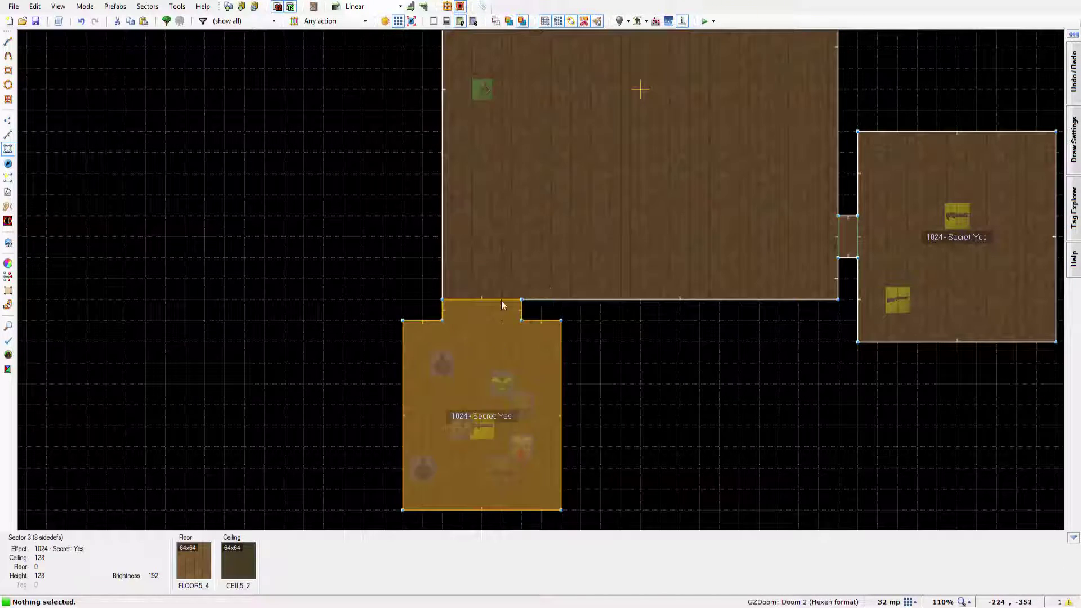
key("w")
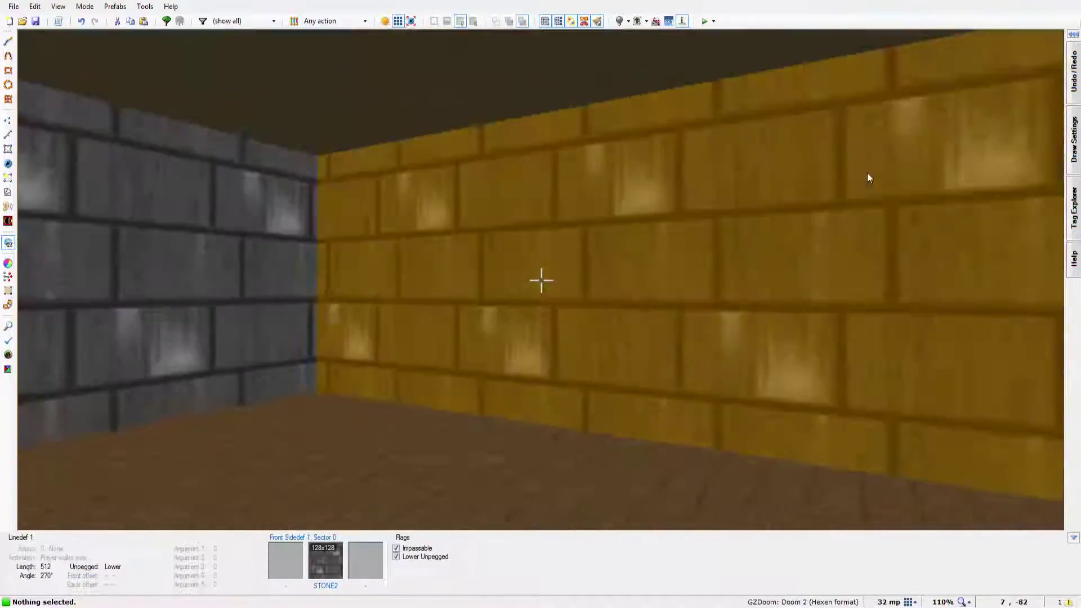
Examine the walk-through STONE2 wall between the main room and the older secret room from both sides
key("e")
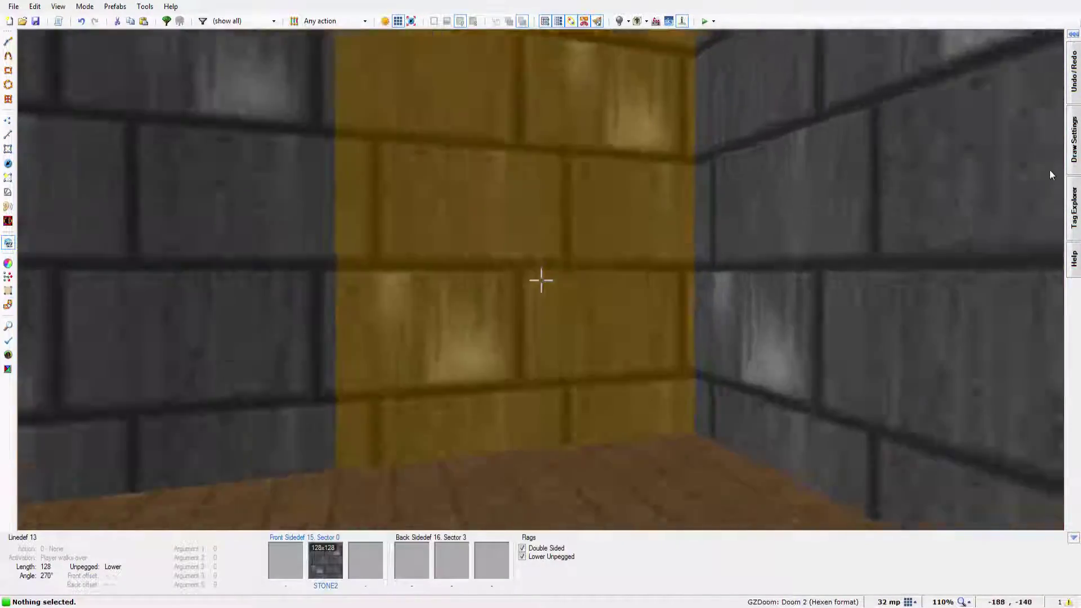
key("e")
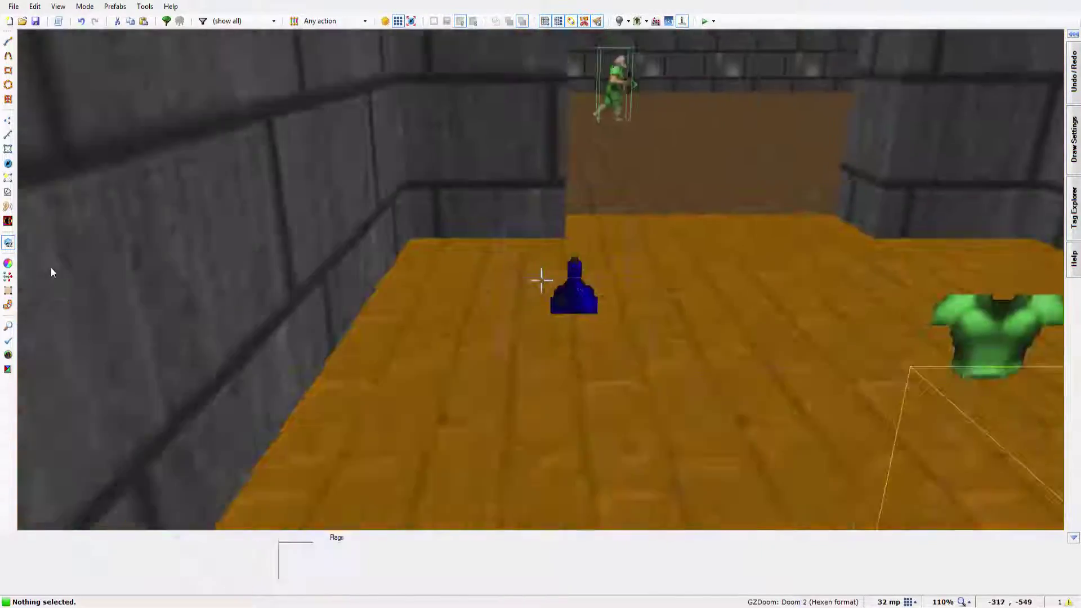
key("d")
key("e")
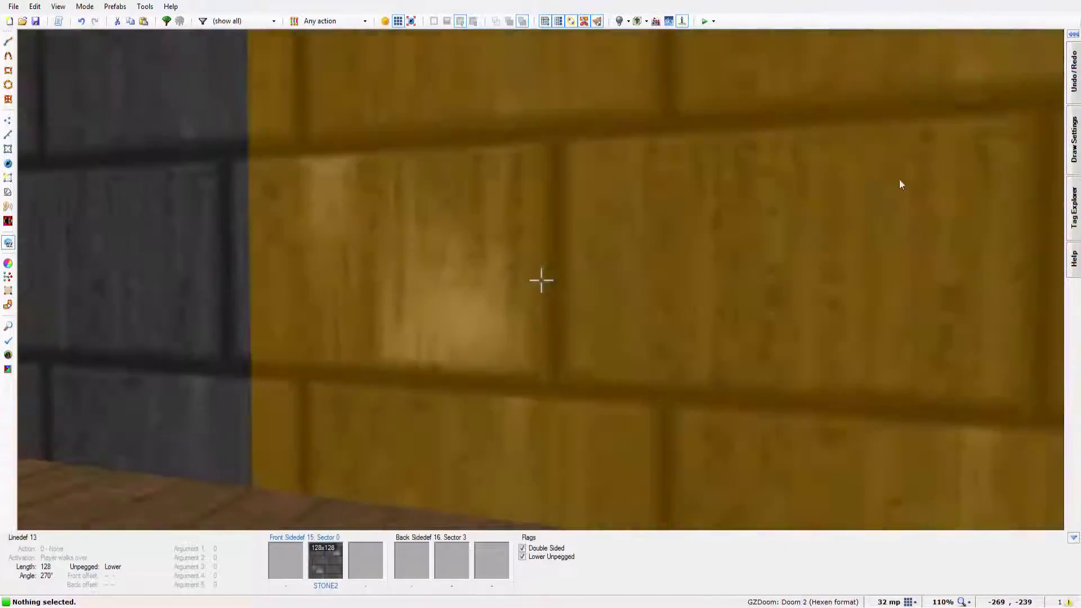
key("e")
key("d")
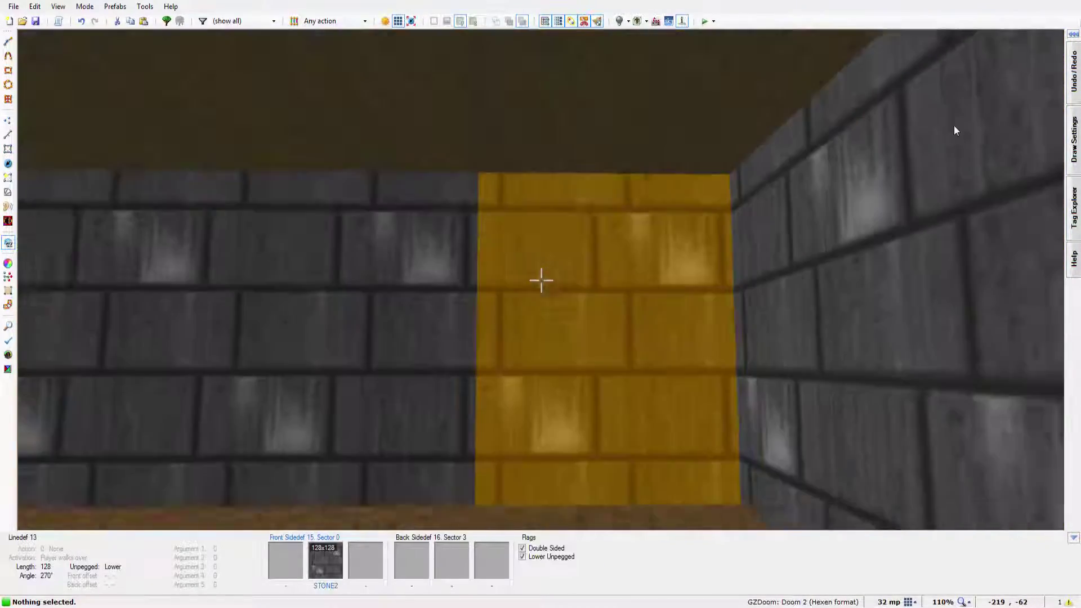
key("e")
key("d")
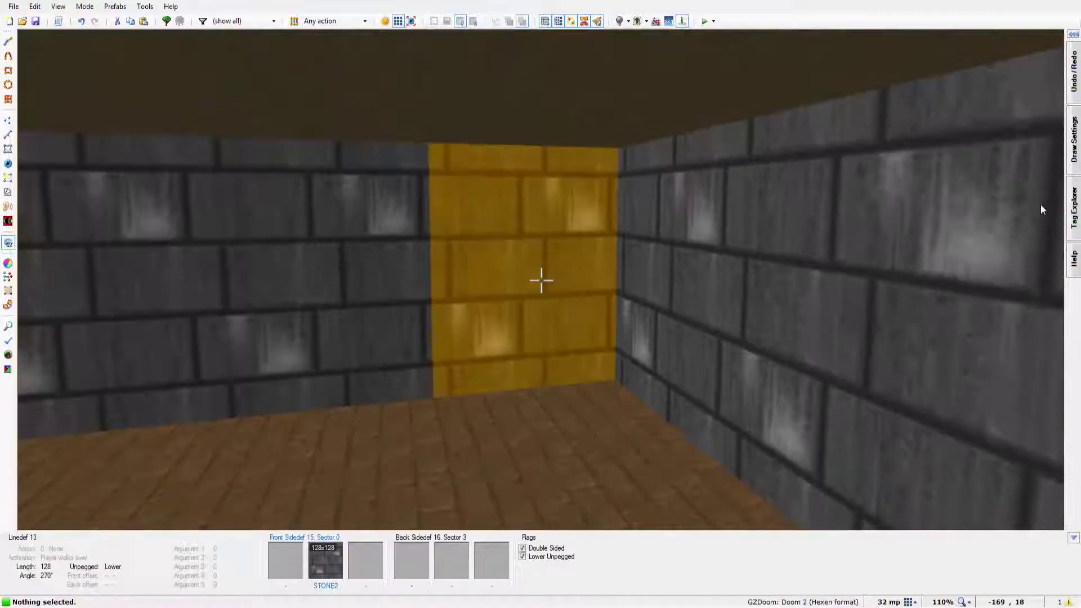
key("e")
key("s")
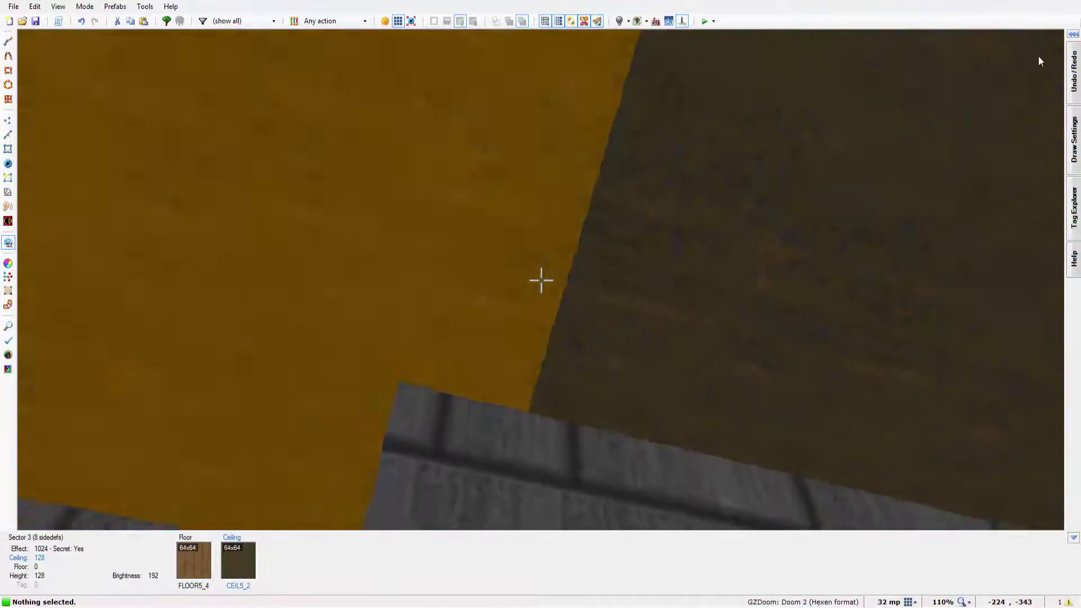
Lower the older secret room's ceiling to 104, raise it back to 128 and clear the selection
key("f")
key("e")
left_click(541, 281)
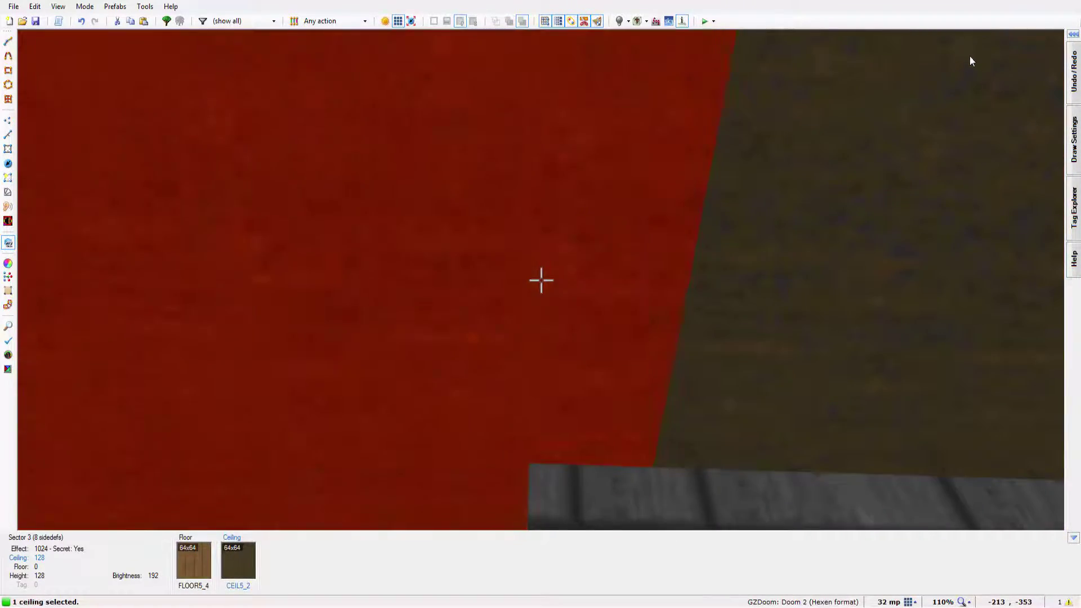
scroll(904, 232, "down", 3)
key("d")
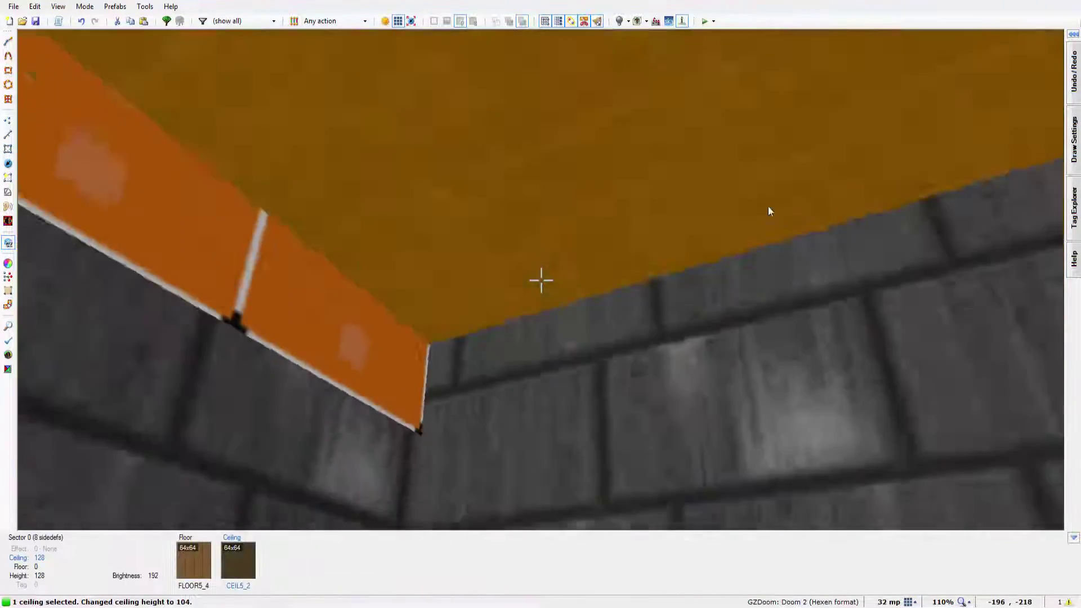
scroll(540, 280, "up", 3)
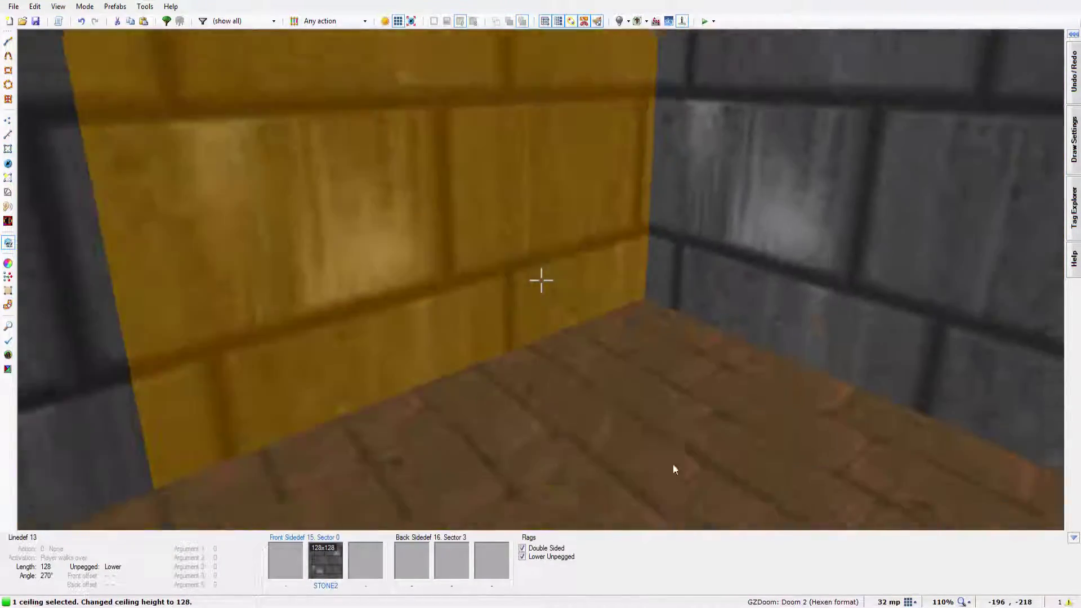
key("c")
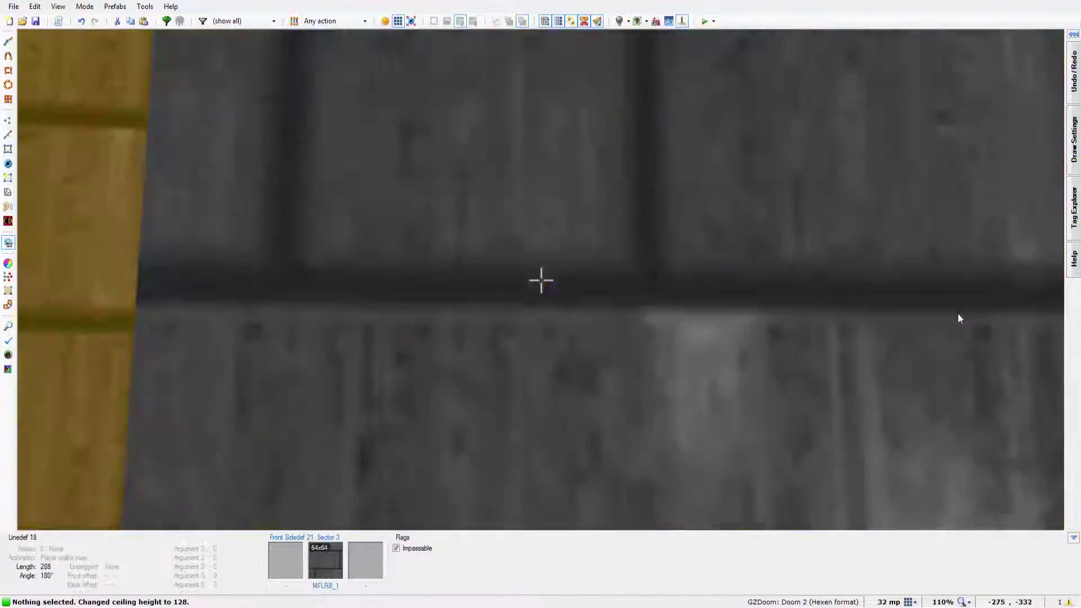
Inspect the older secret room's interior and its open view through the fake wall into the main room
key("e")
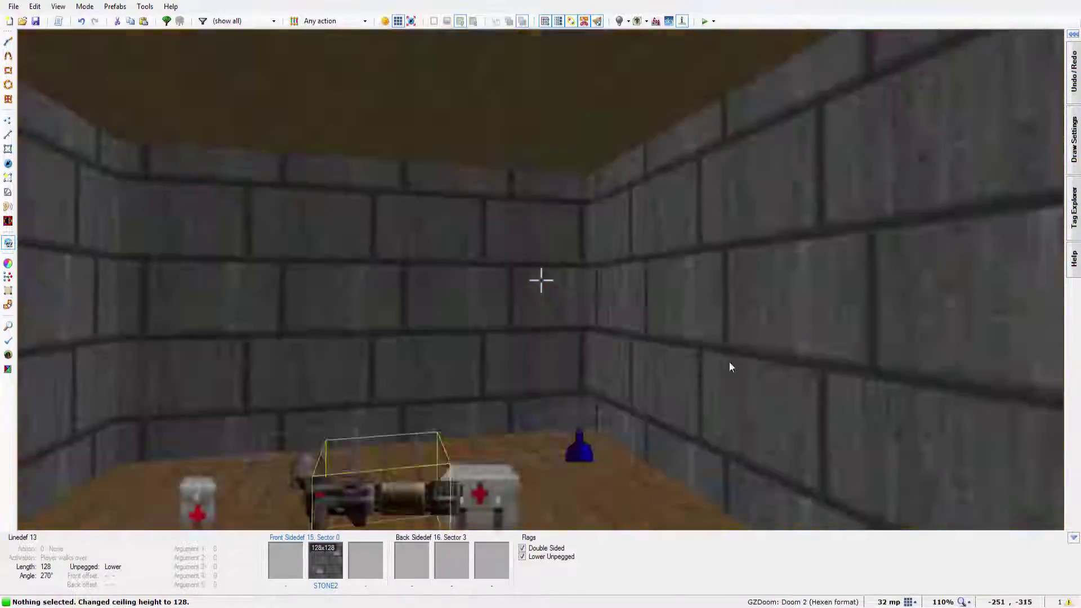
key("d")
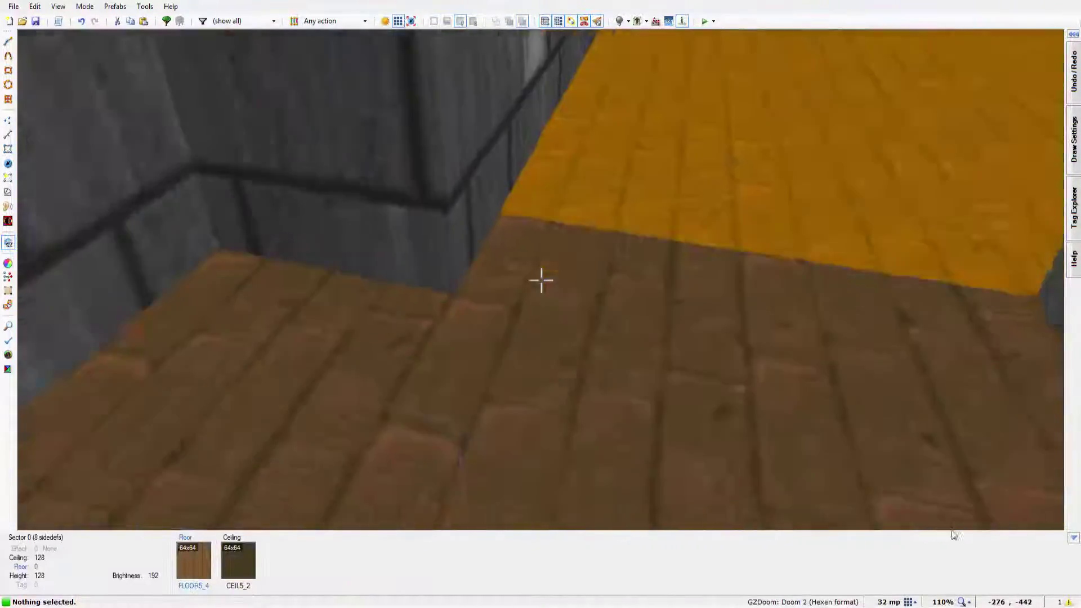
key("d")
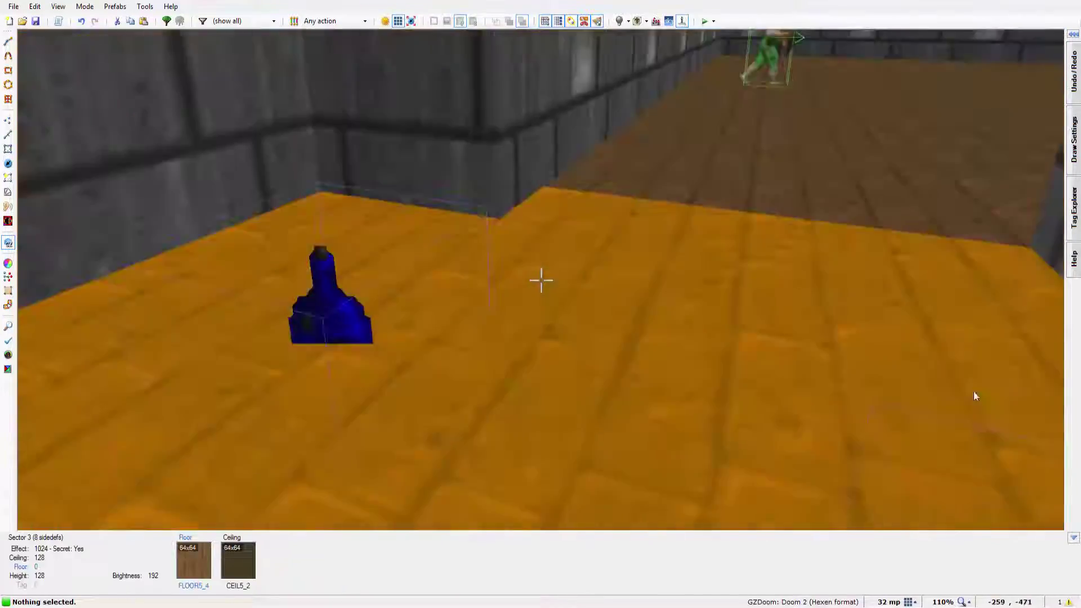
key("e")
key("s")
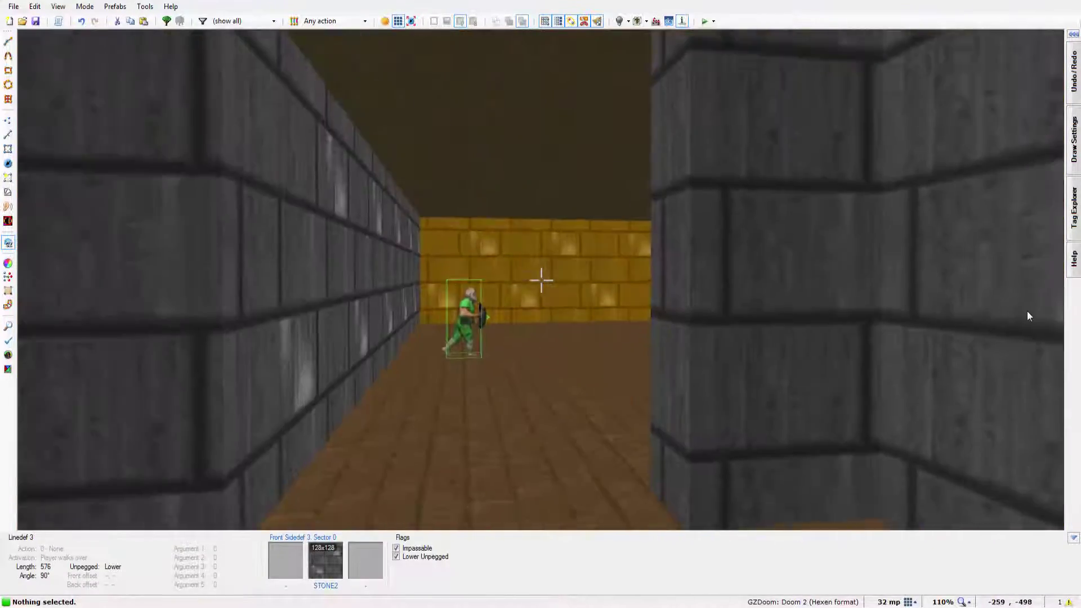
key("d")
key("w")
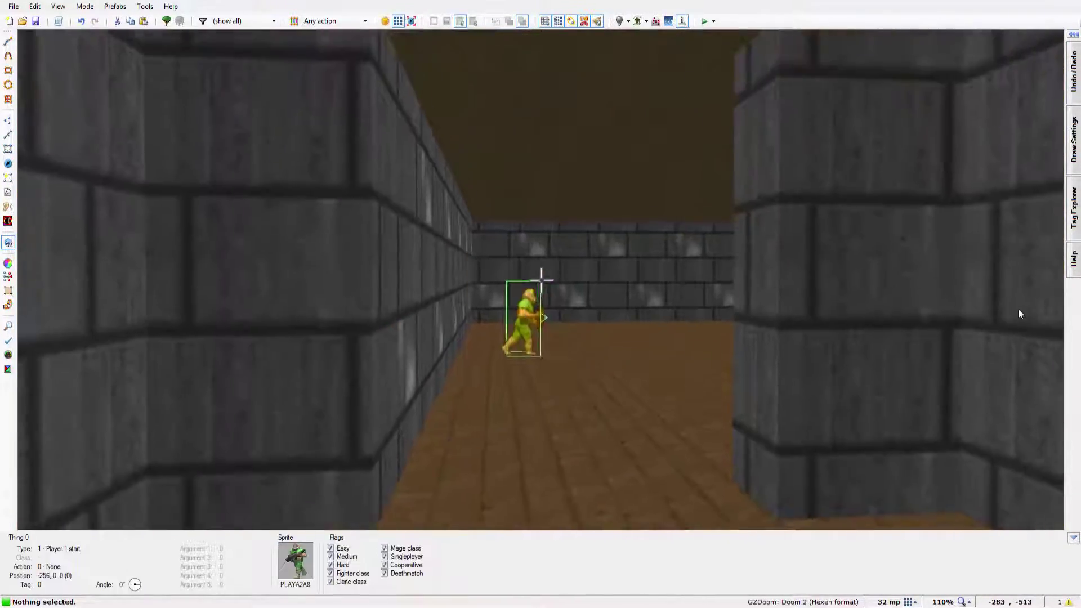
Copy the FLOOR5_4 texture and paste it onto the main-room side of the fake wall
key("w")
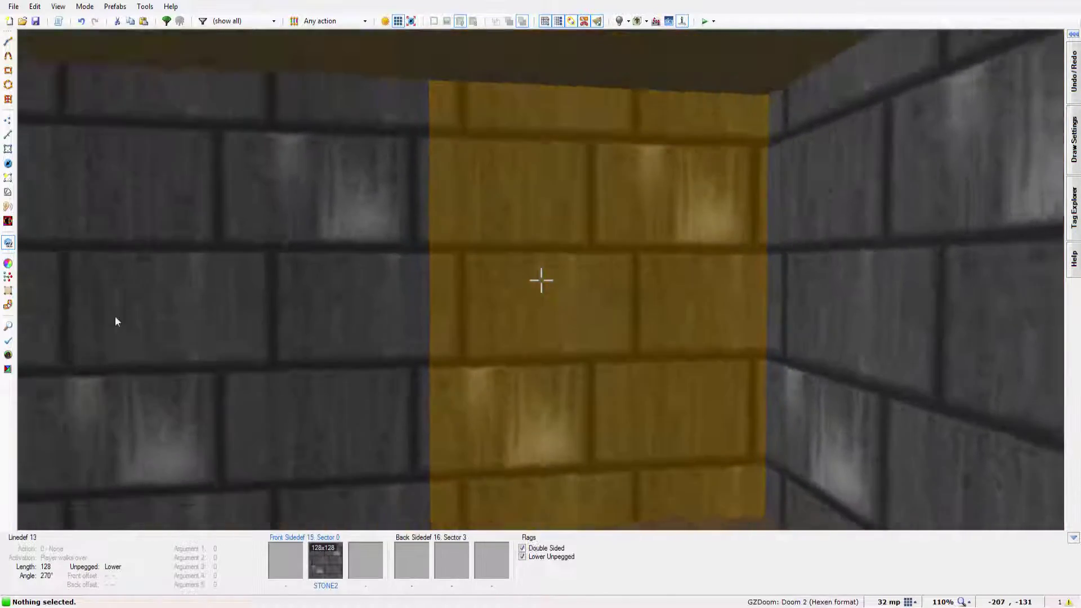
key("ctrl+c")
key("ctrl+v")
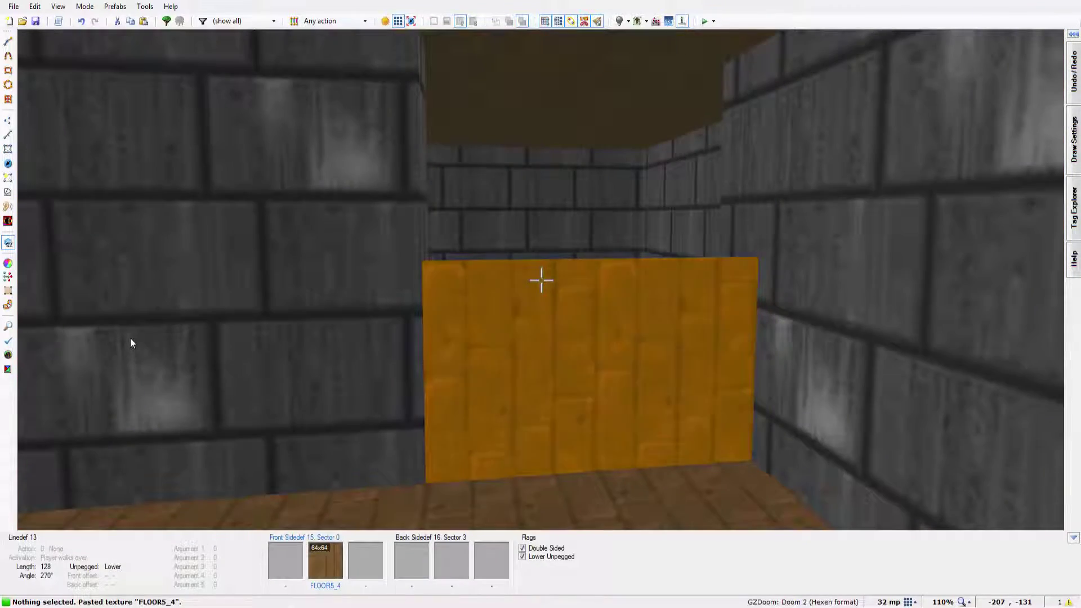
Switch the fake wall's main-room texture to STONE2, and back to FLOOR5_4
key("ctrl+c")
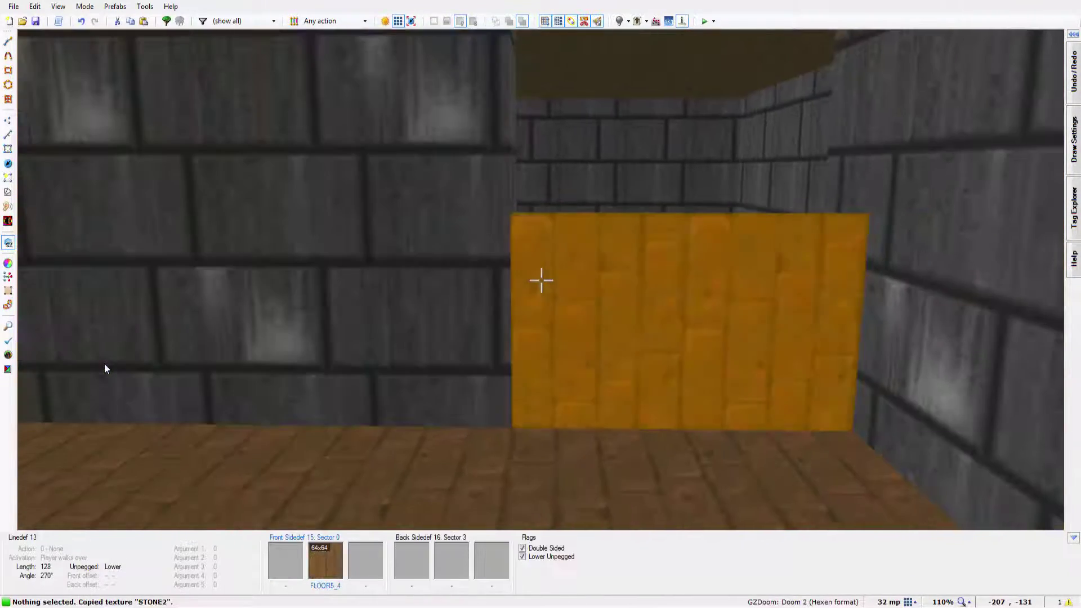
key("ctrl+v")
key("ctrl+c")
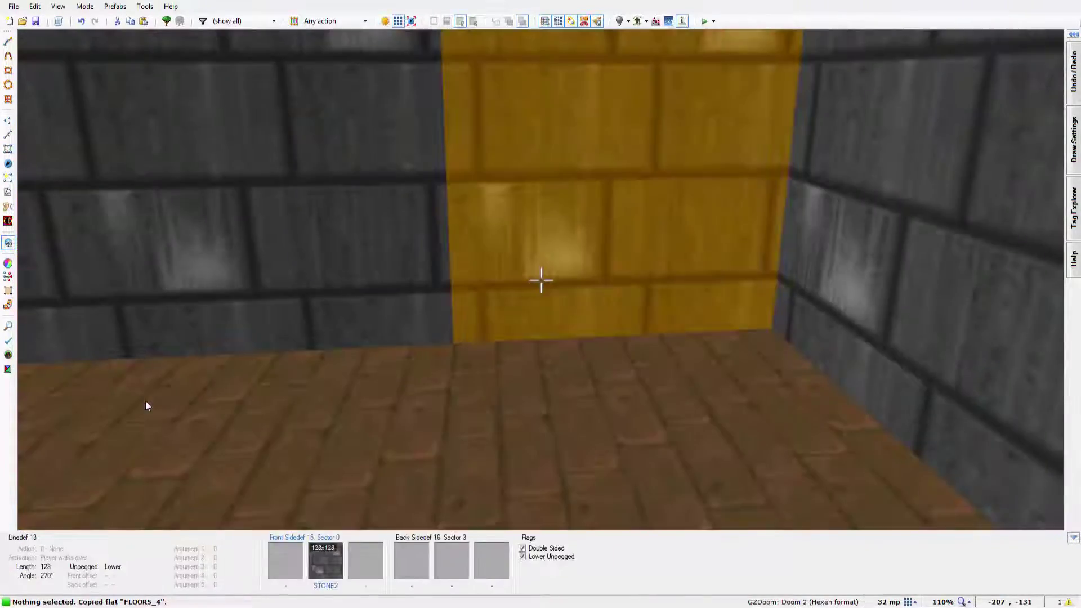
key("ctrl+v")
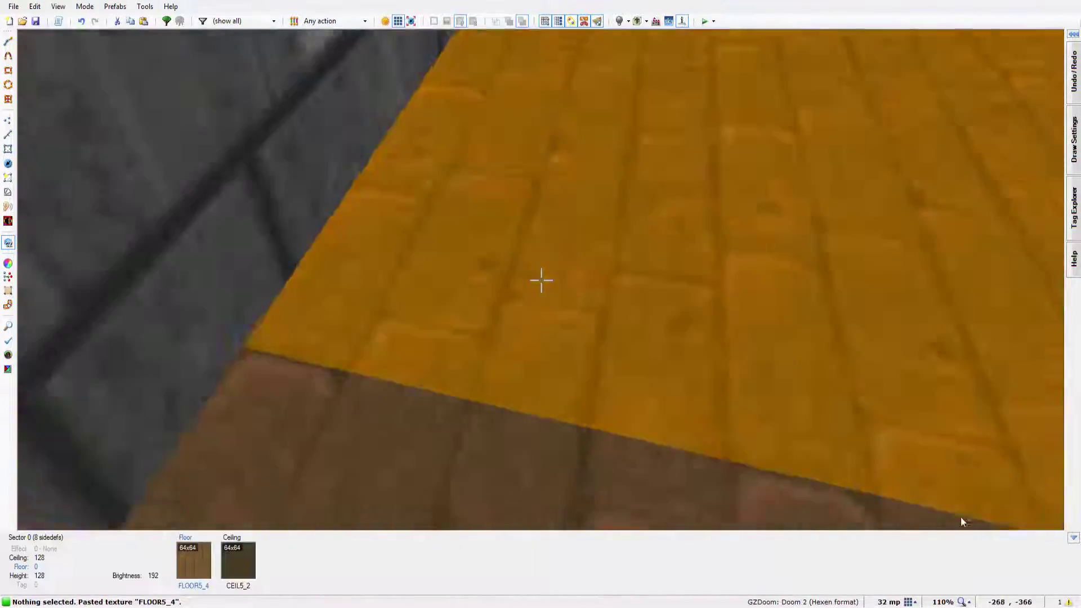
Copy STONE2 from a main-room wall, paste it onto the main-room side of the fake wall and return to the map view
key("ctrl+c")
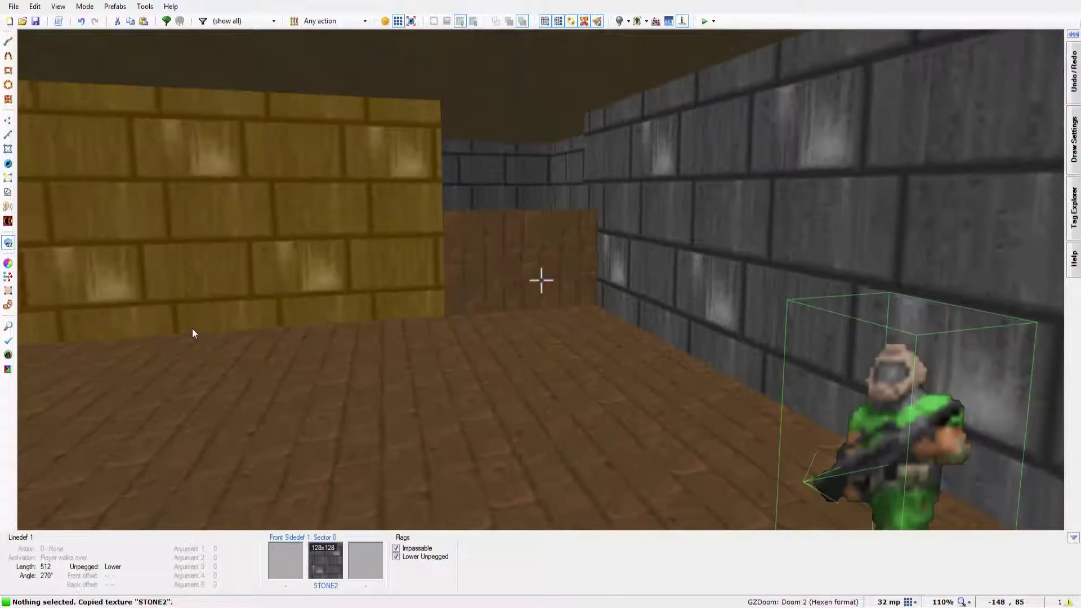
key("ctrl+v")
key("e")
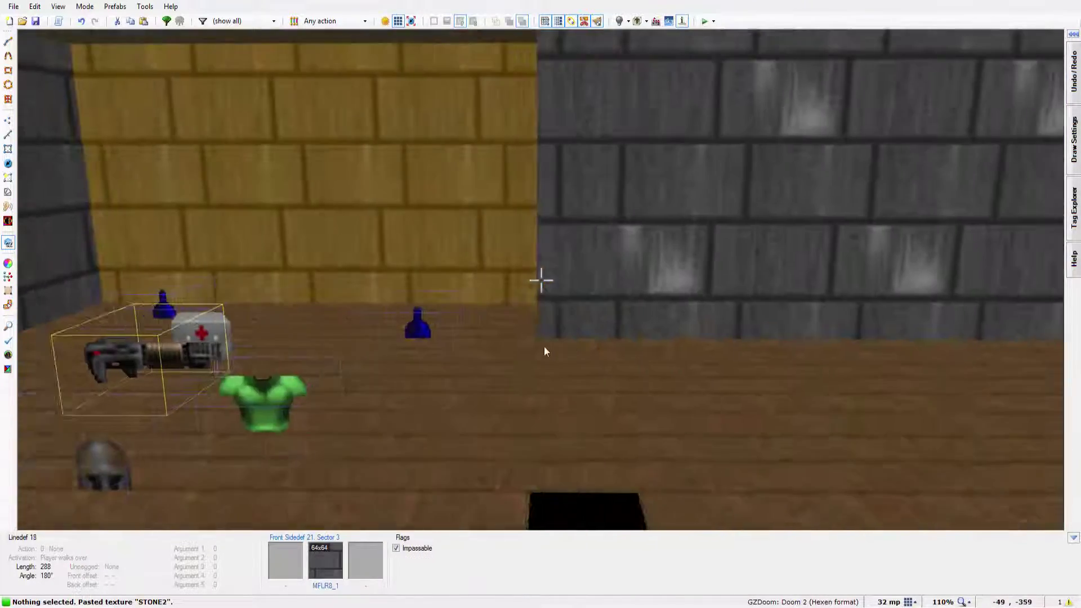
key("q")
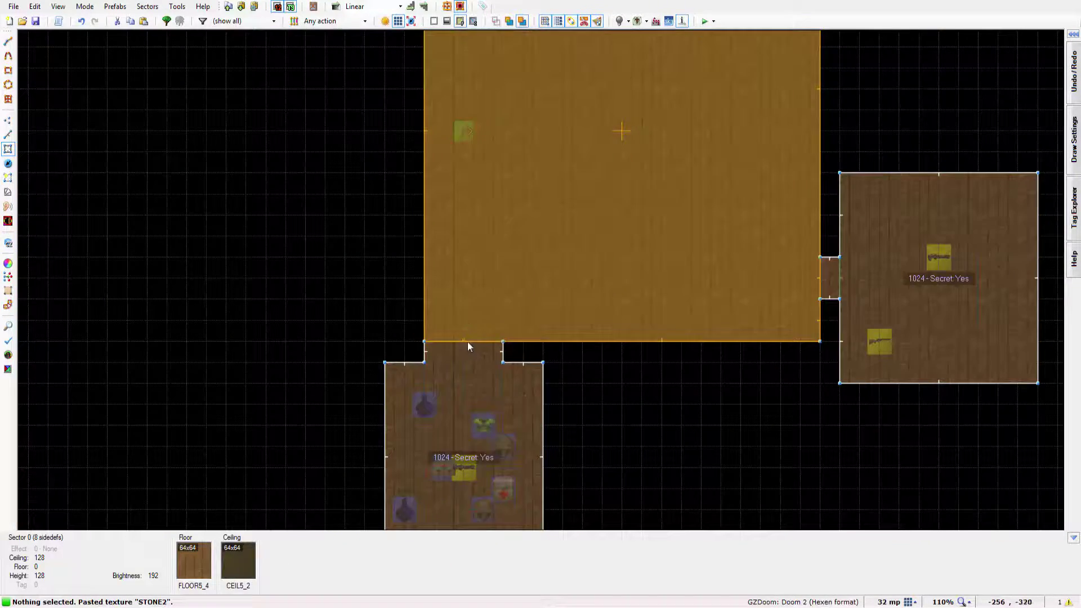
Draw a free-standing vertical line 128 units long in the main room, in front of the player start
key("l")
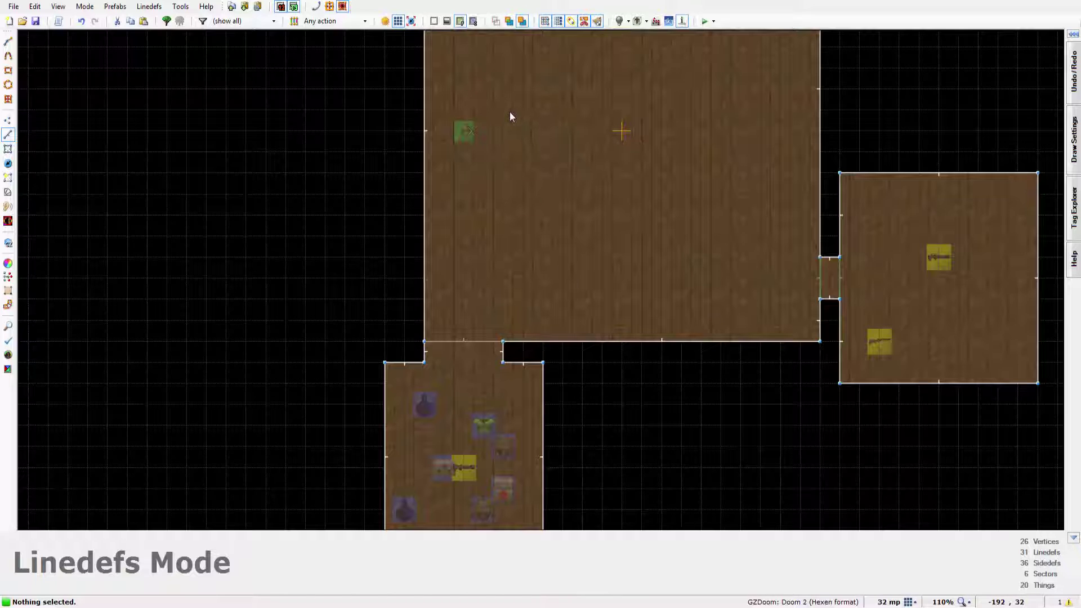
key("d")
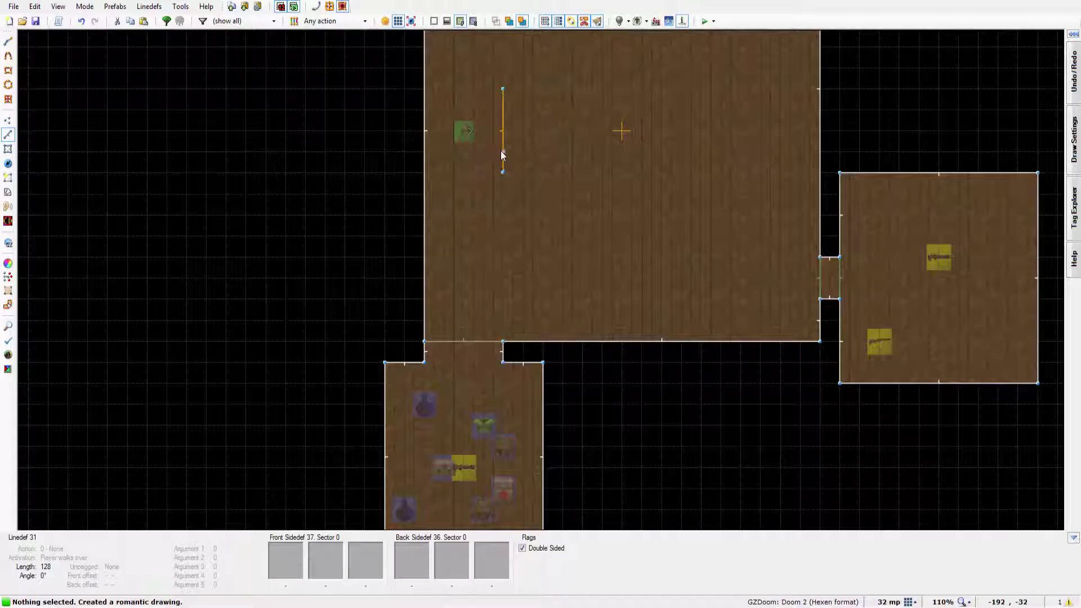
Examine the area around the player start and the new untextured line in 3D view
key("w")
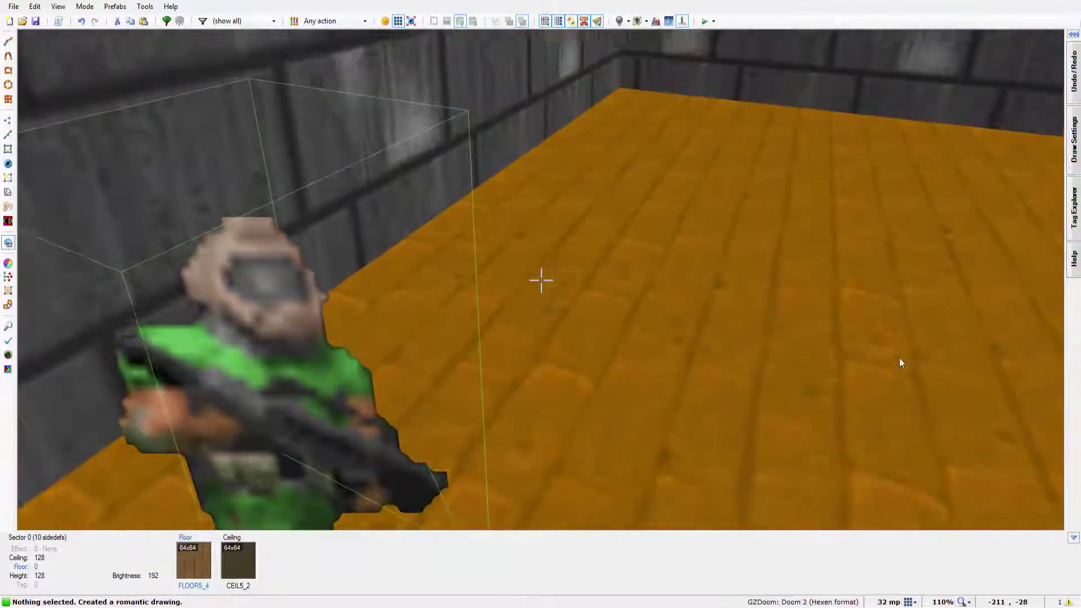
key("s")
key("f")
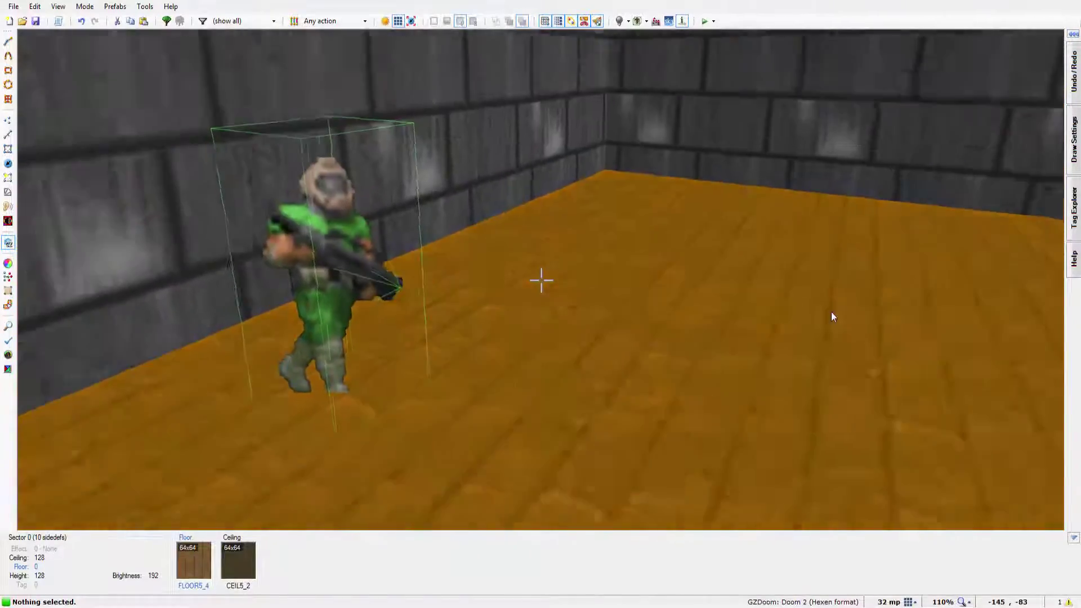
key("d")
key("e")
key("s")
key("f")
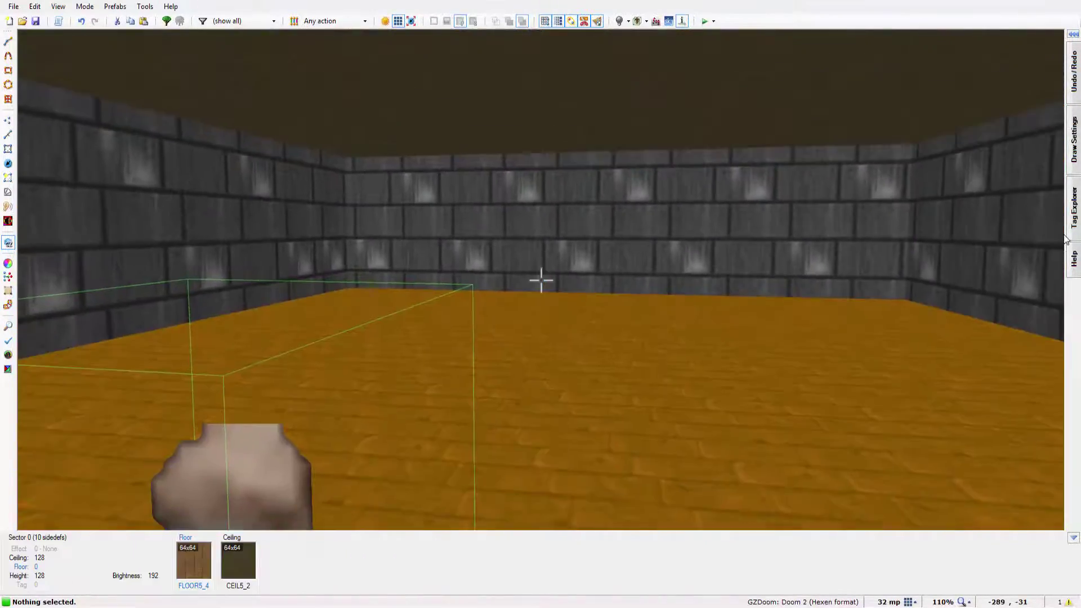
key("f")
key("d")
key("e")
key("s")
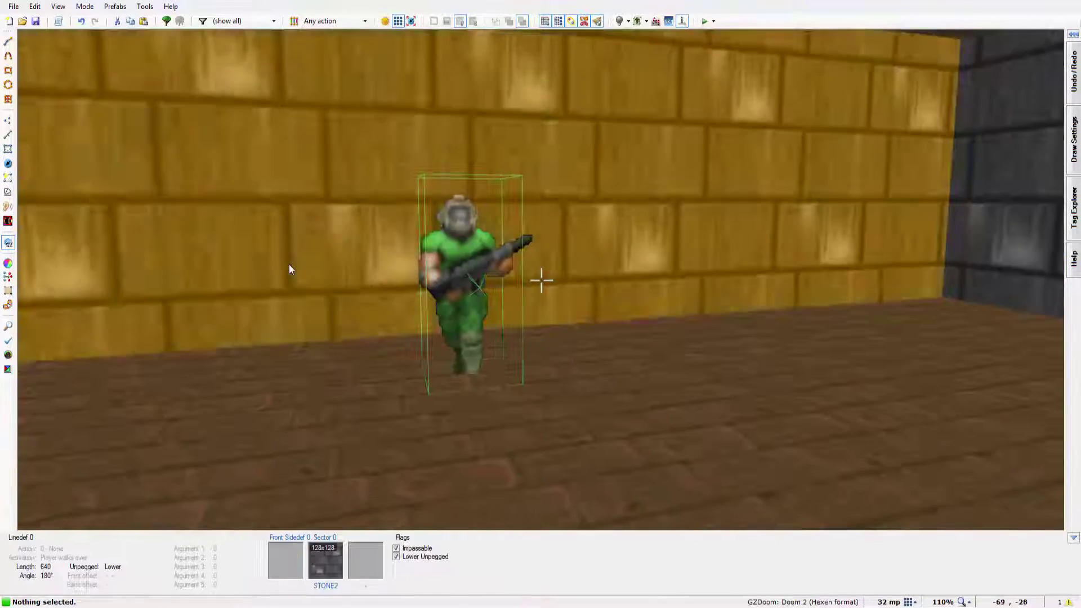
key("q")
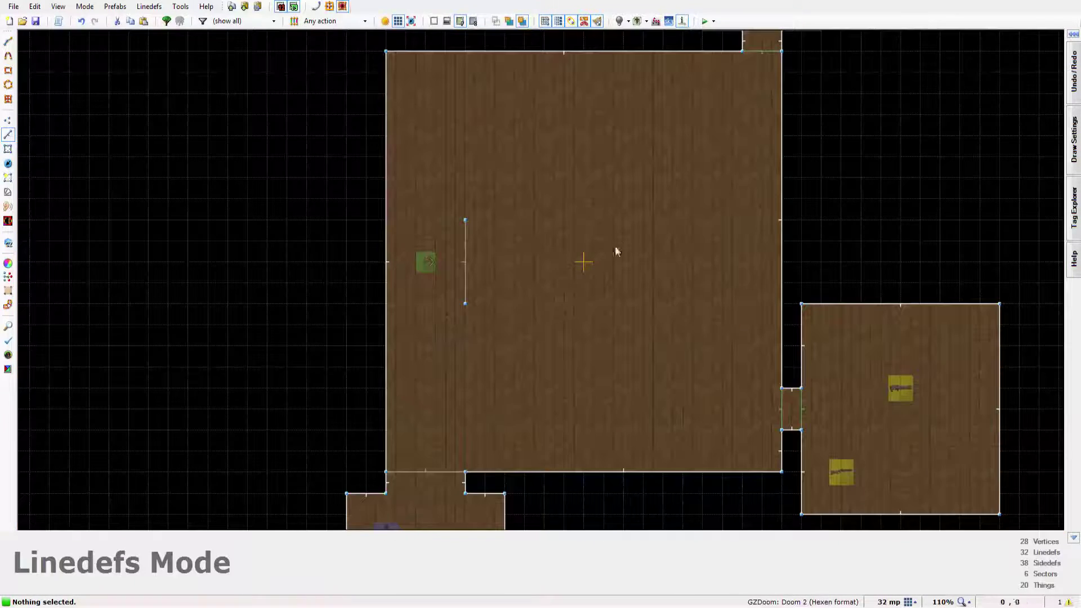
Set the free-standing line's front-side middle texture to STONE2
right_click(458, 261)
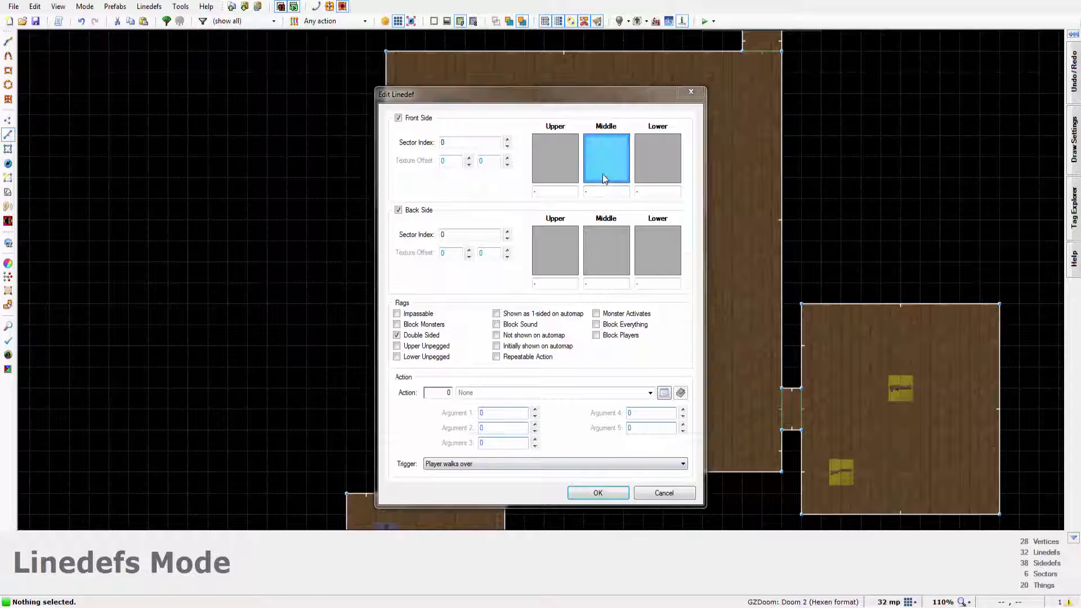
left_click(602, 174)
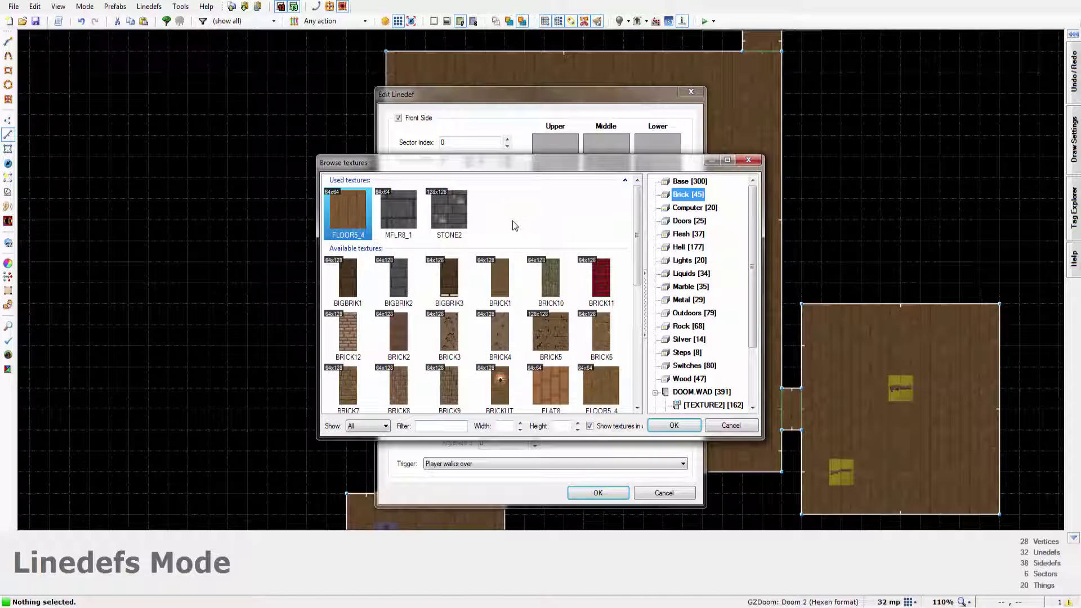
double_click(456, 219)
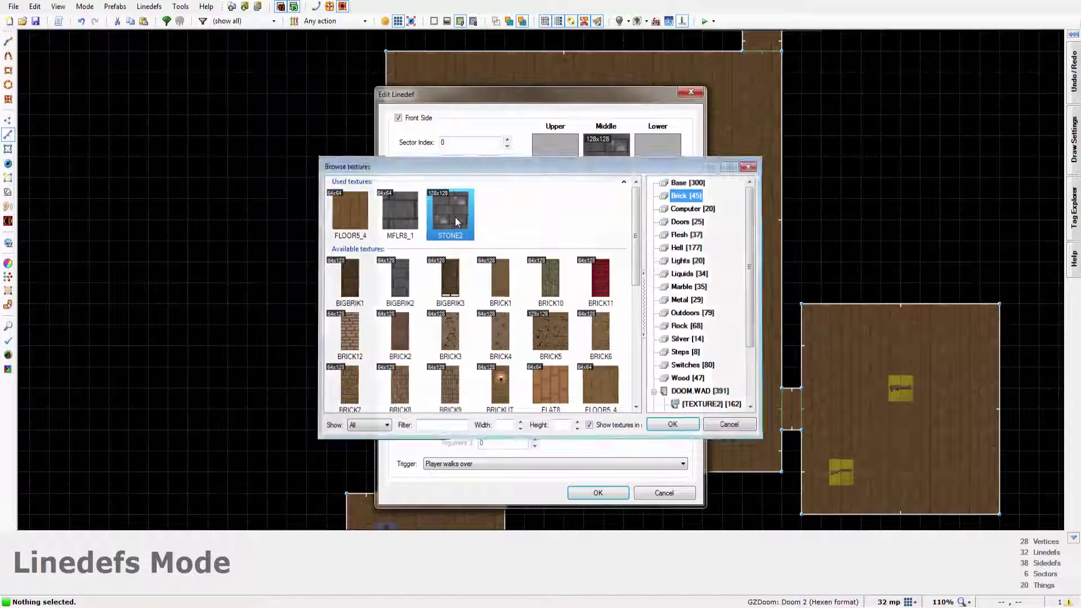
left_click(598, 493)
Check the free-standing line from both sides in 3D and set its back-side middle texture to STONE2
key("w")
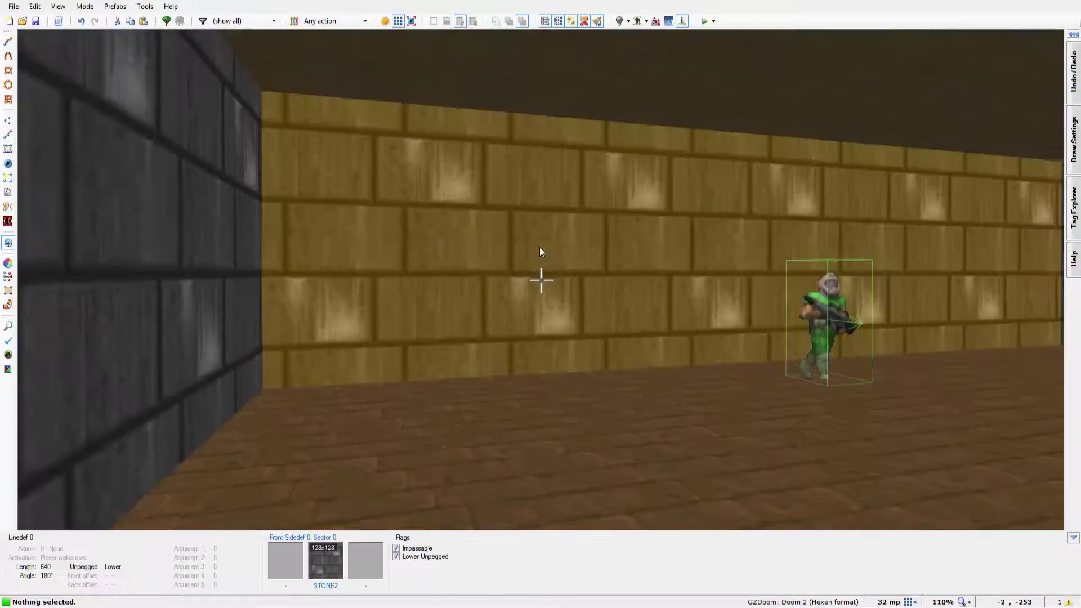
key("f")
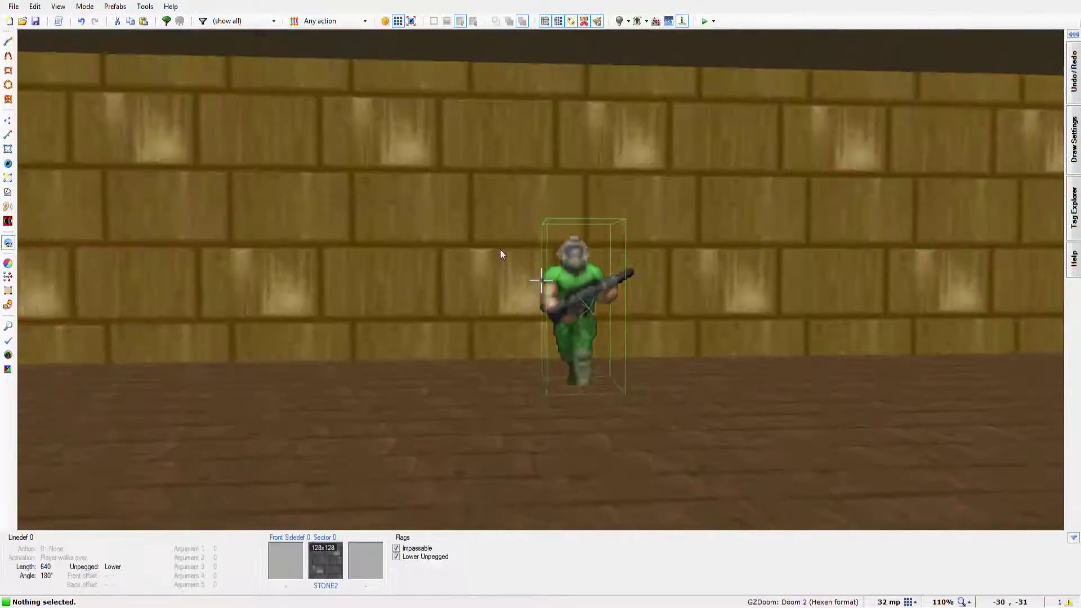
key("e")
key("d")
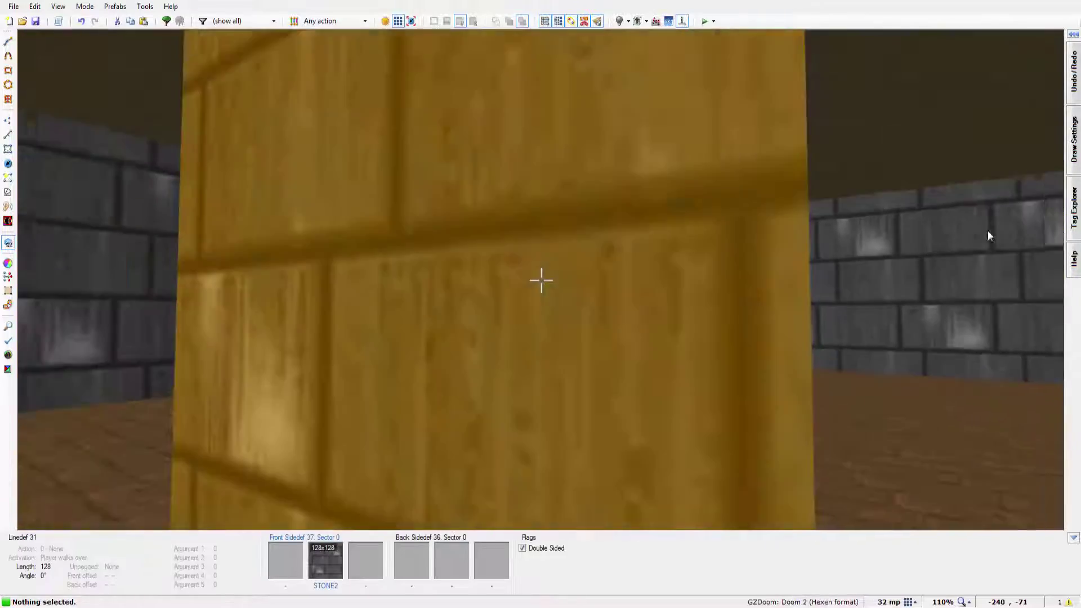
key("f")
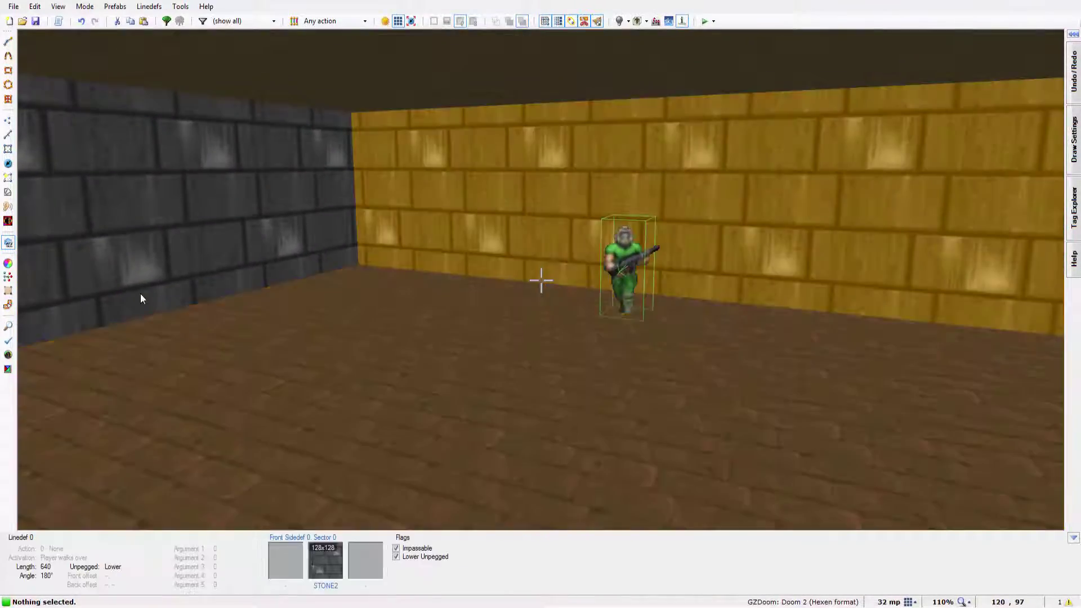
key("q")
right_click(349, 346)
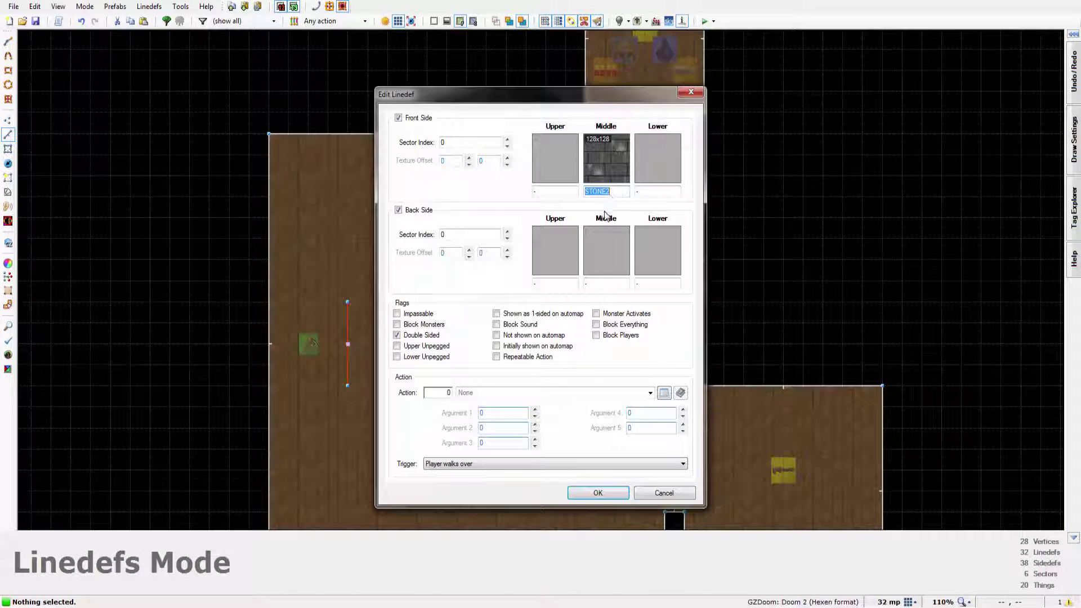
left_click(596, 494)
key("q")
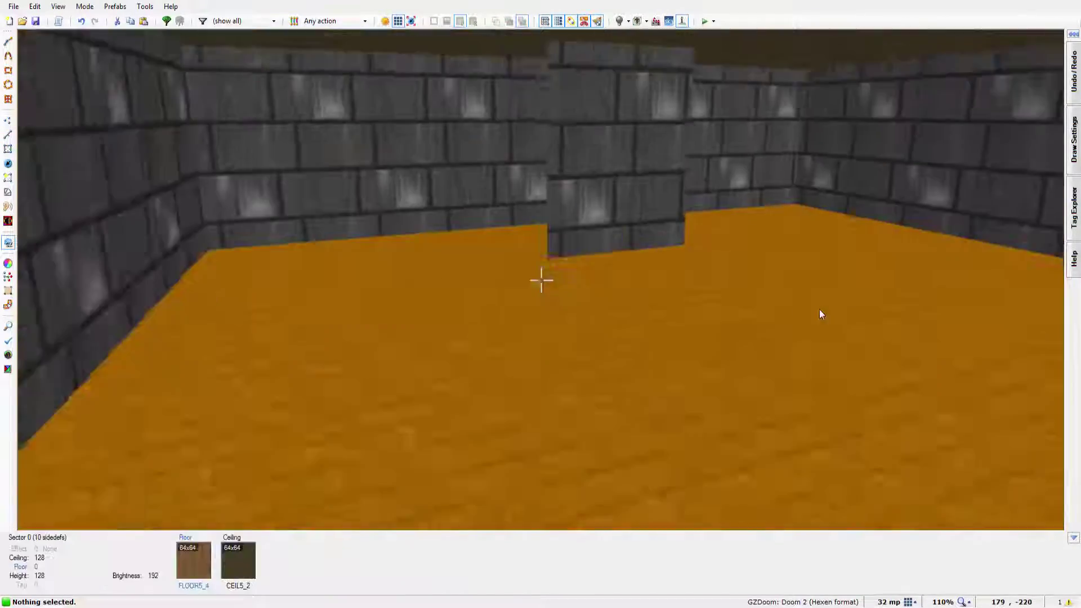
Inspect the free-standing STONE2 wall from both sides in 3D and review its linedef flags, including Impassable
key("w")
key("a")
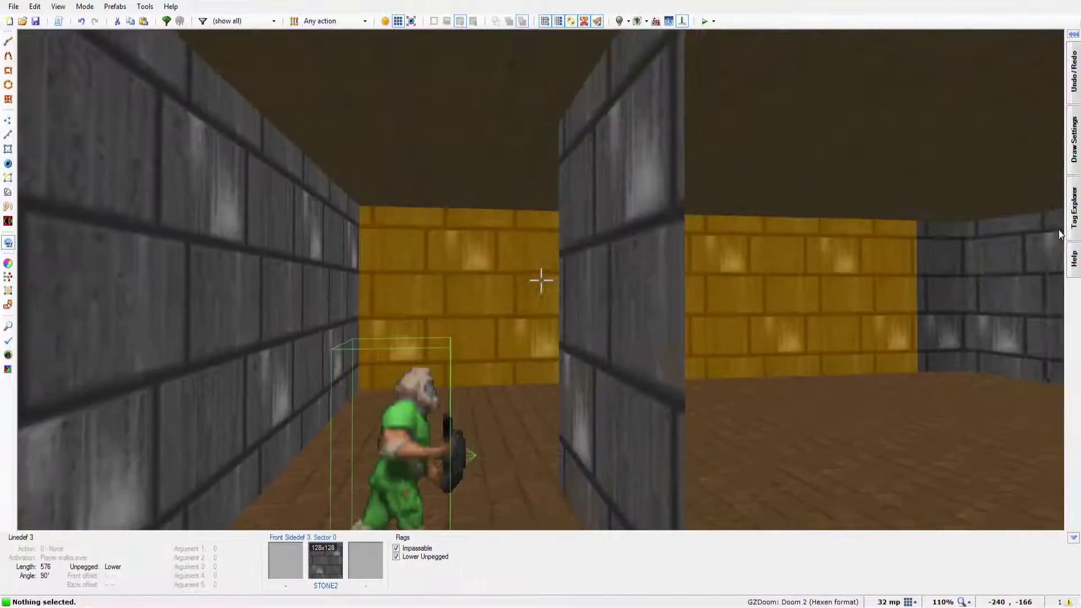
key("d")
key("a")
key("w")
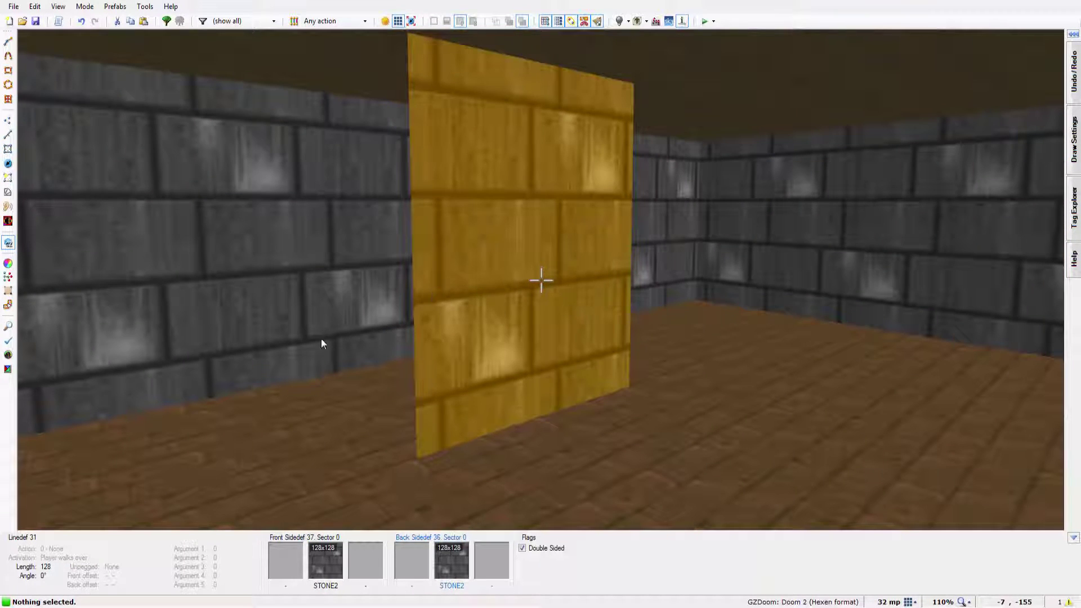
right_click(322, 338)
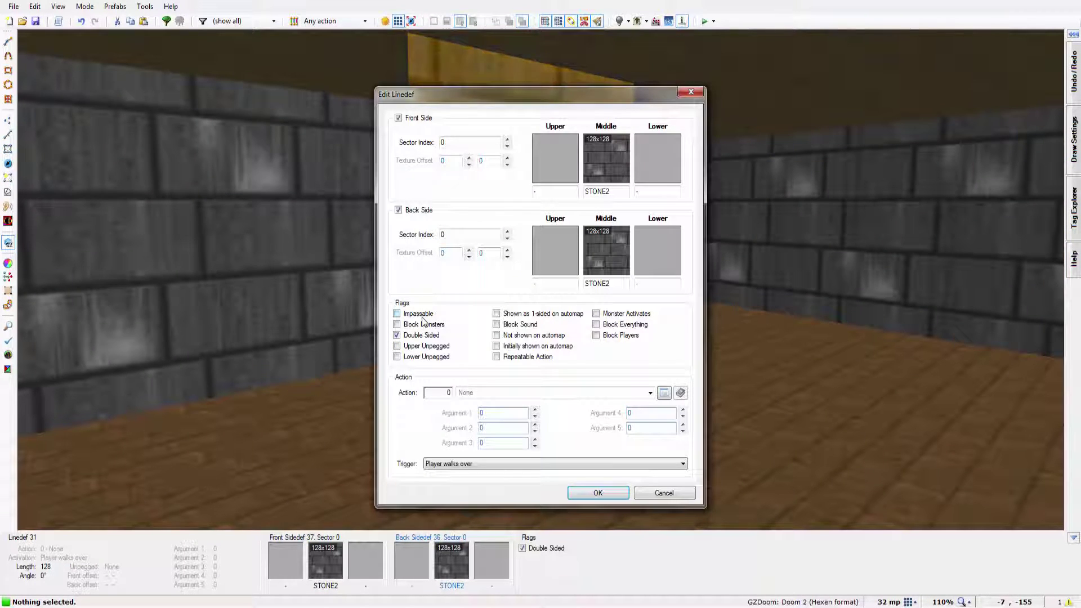
left_click(587, 498)
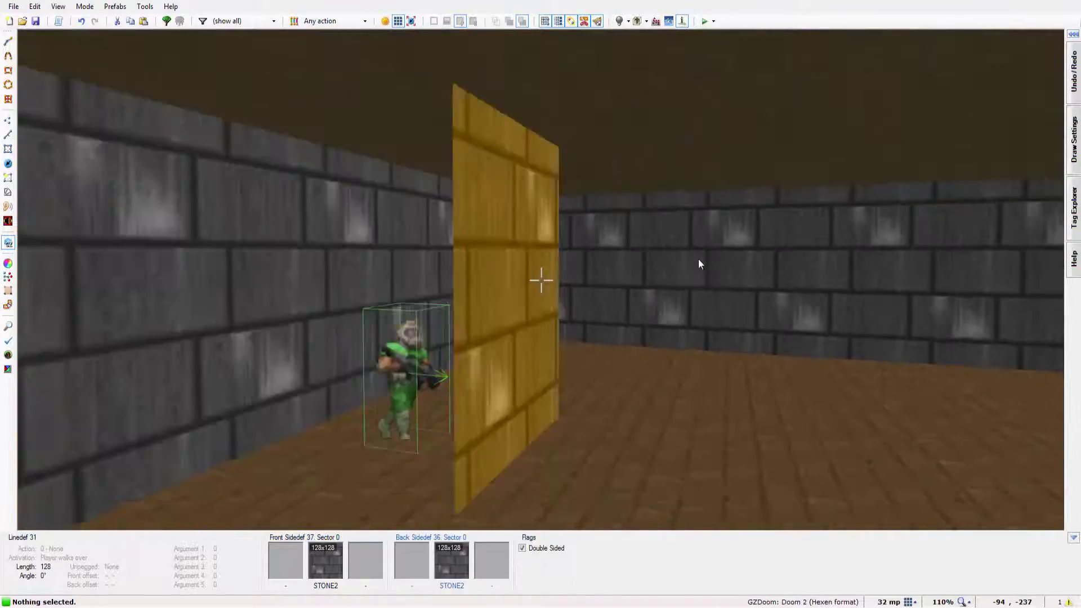
key("a")
key("d")
key("w")
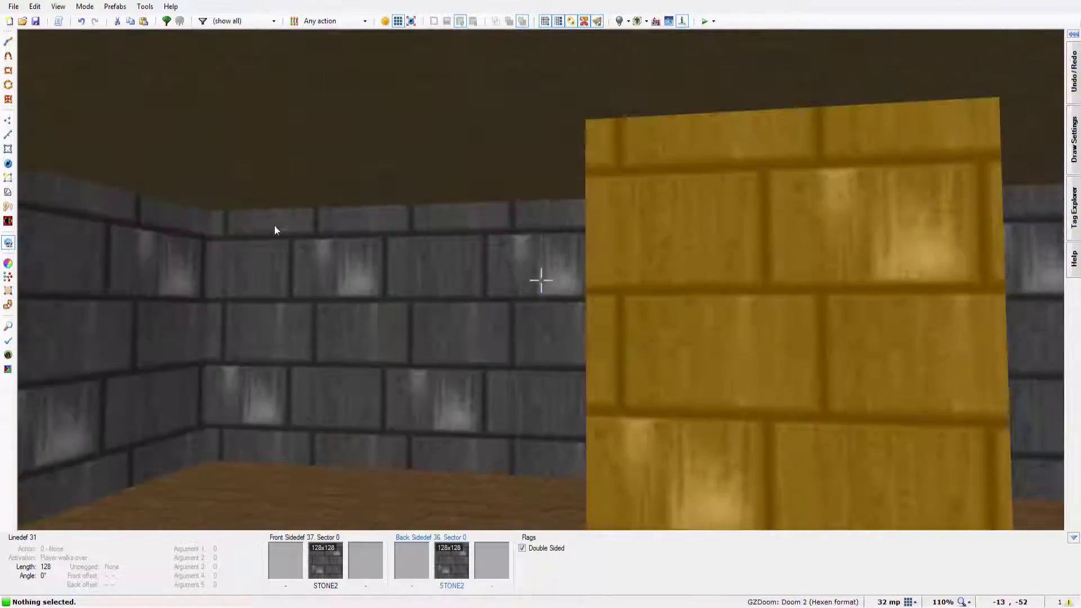
key("w")
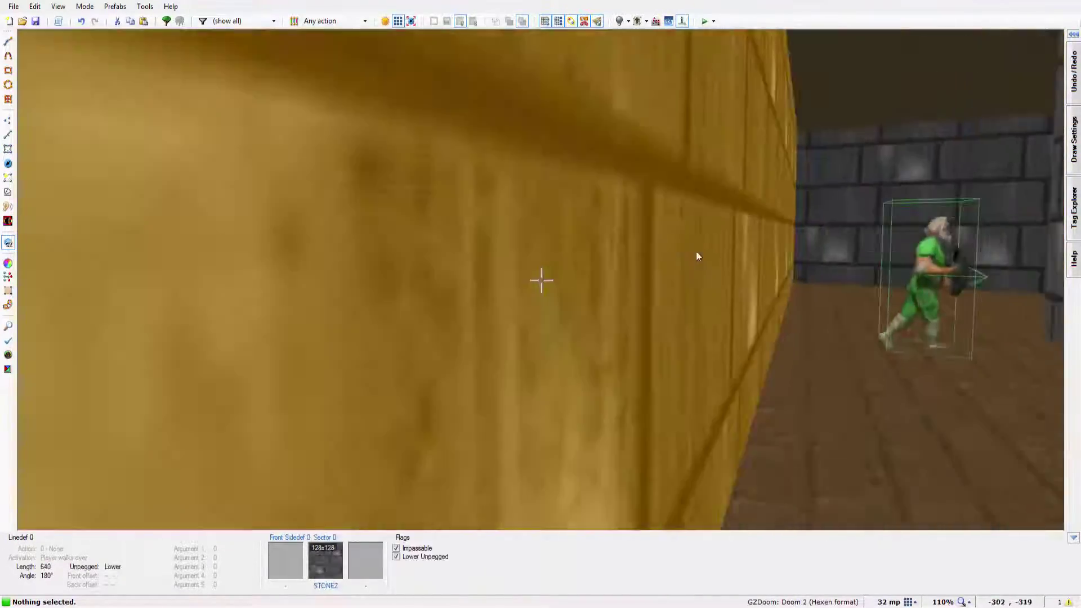
key("w")
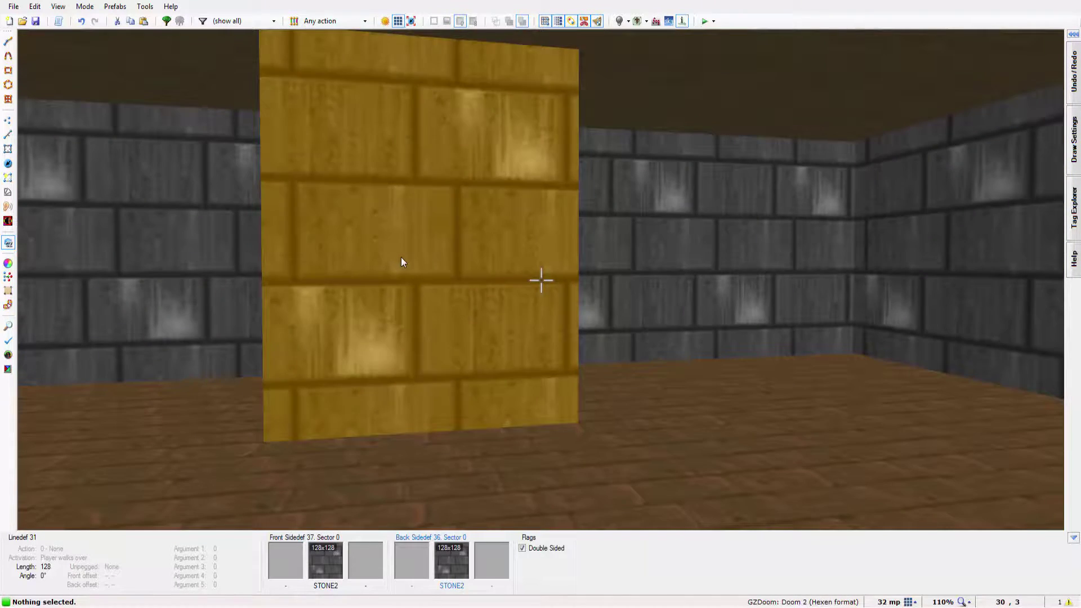
Test the map in GZDoom by walking through the free-standing STONE2 wall and exploring the secret area, and quit the game
key("F9")
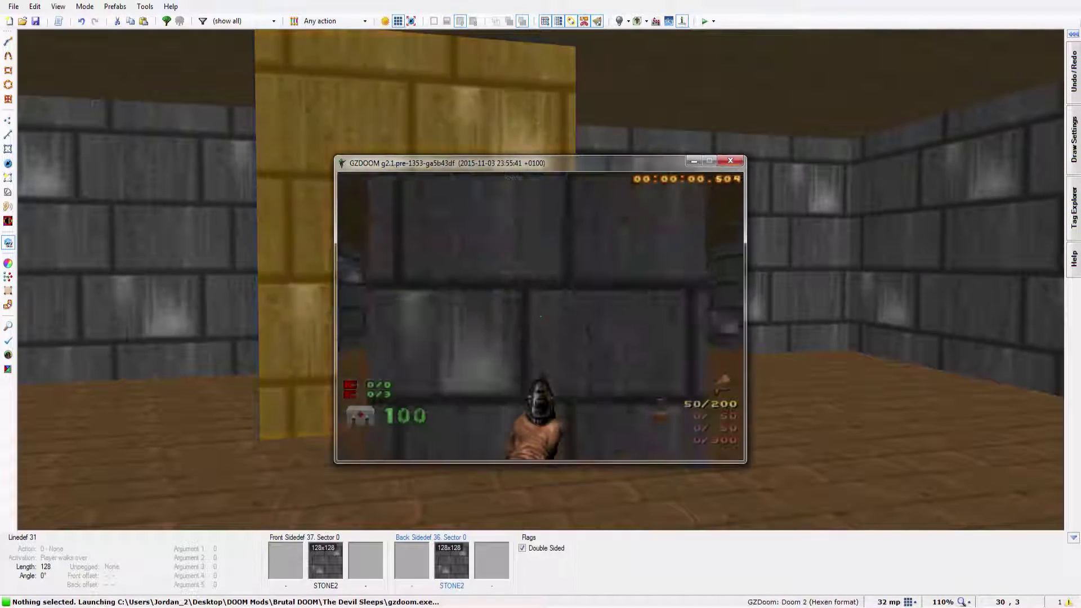
key("w")
key("w")
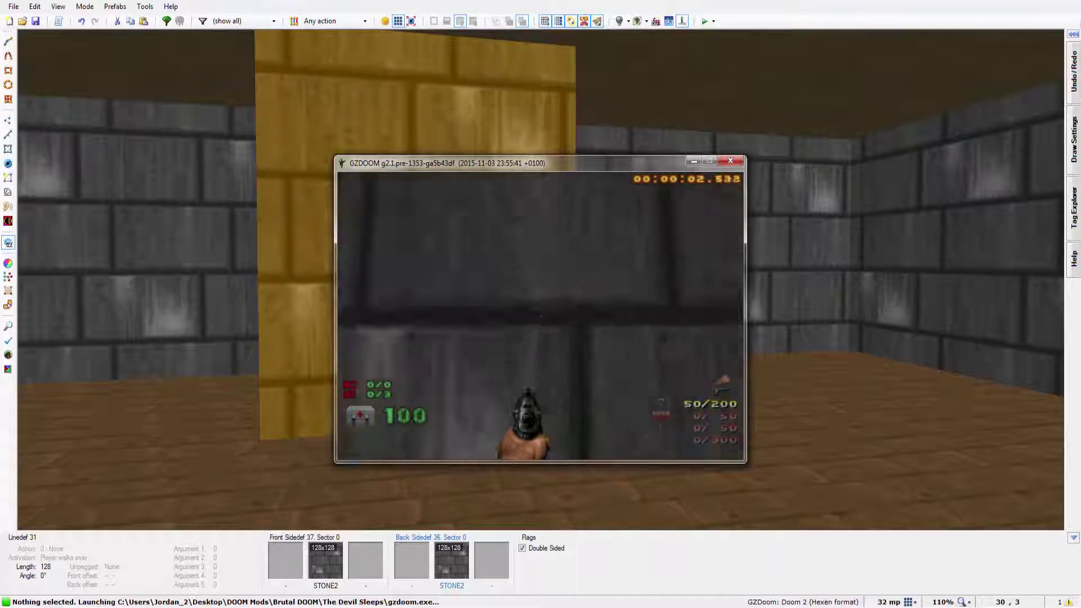
key("w")
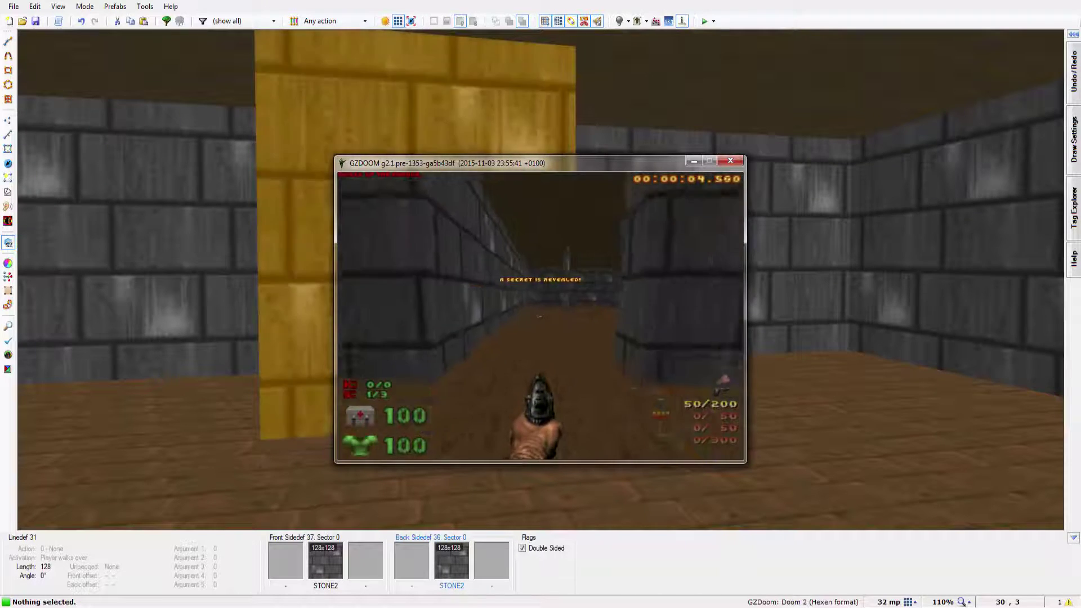
key("w")
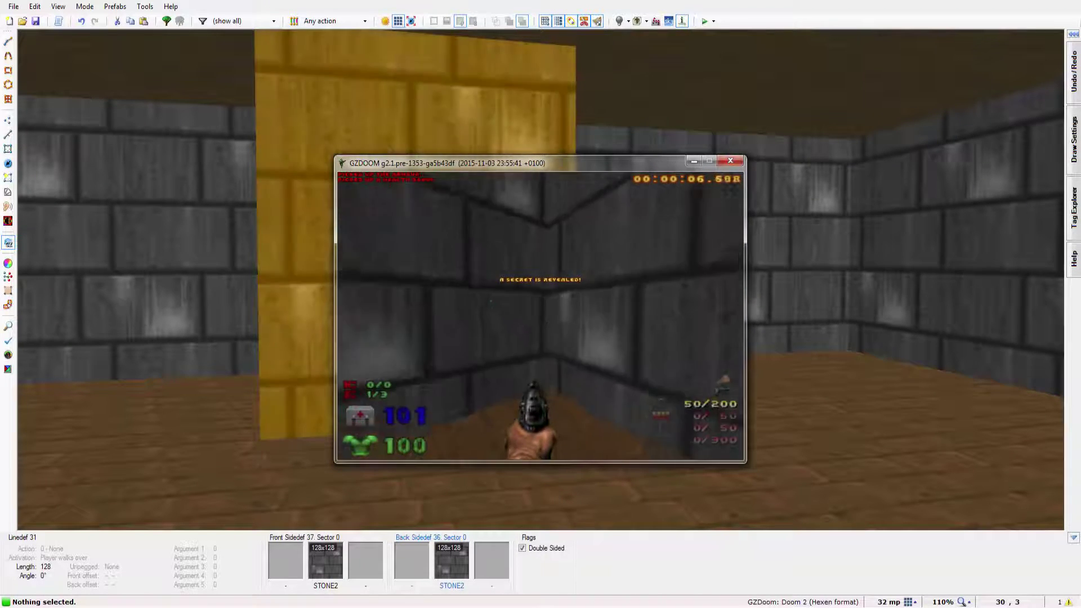
key("w")
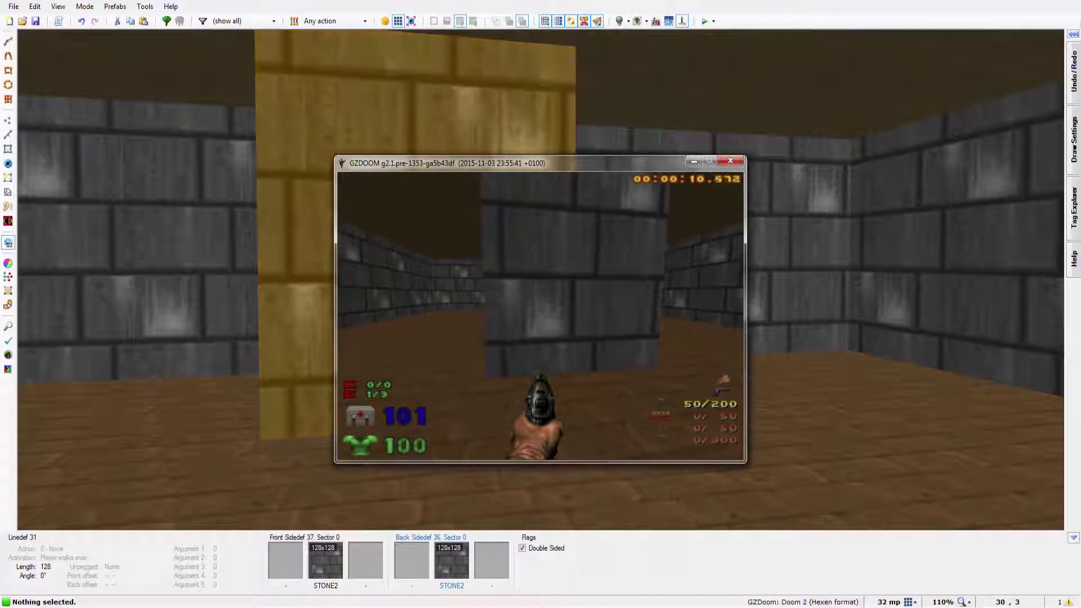
key("Escape")
key("Down")
key("Return")
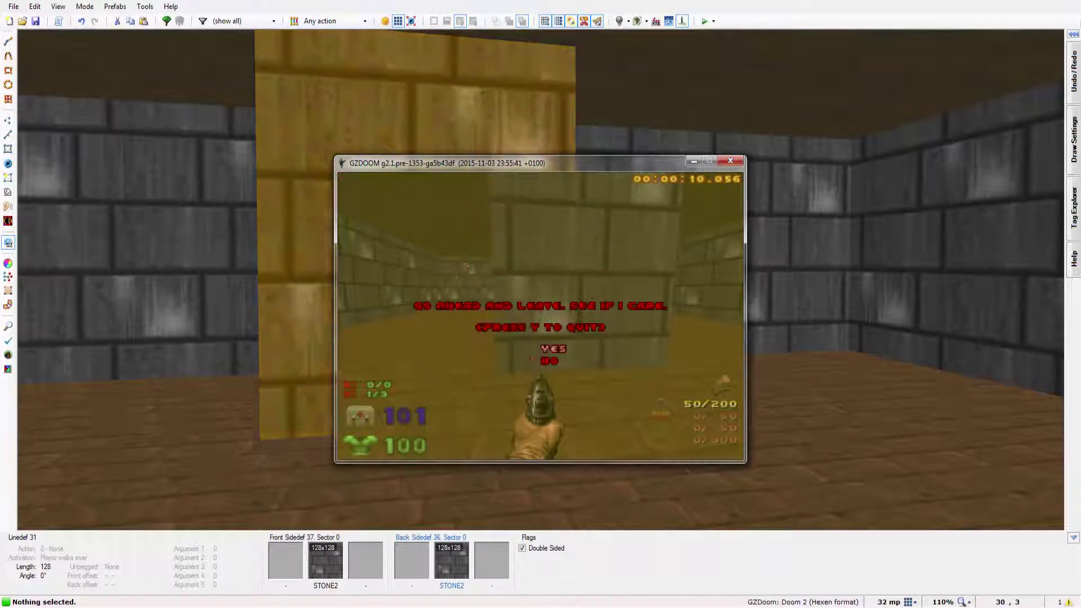
key("y")
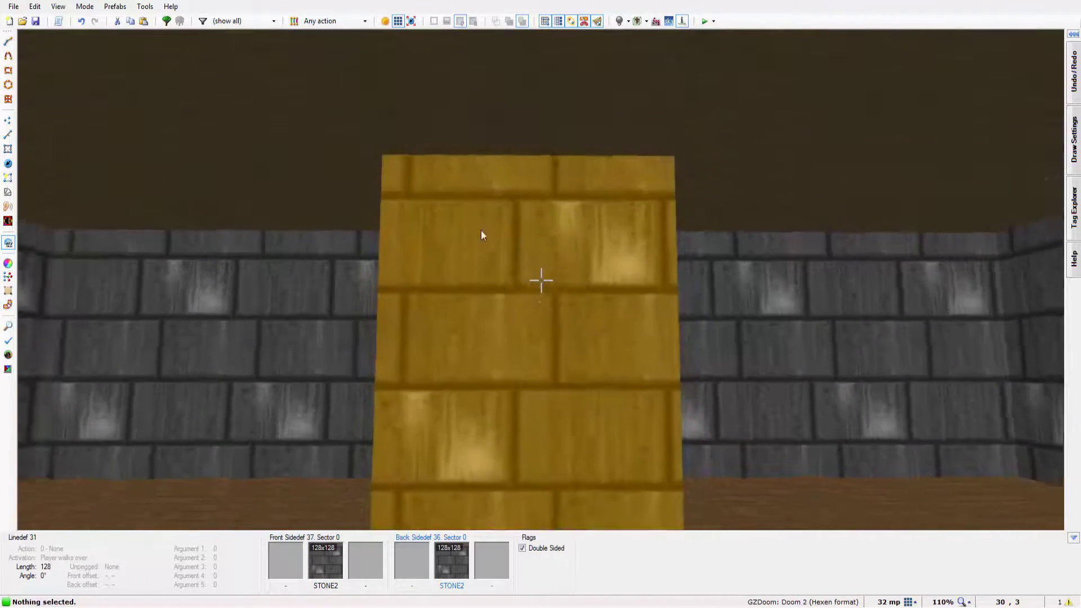
Clear the front-side middle texture of the free-standing line beside the player start
key("s")
key("e")
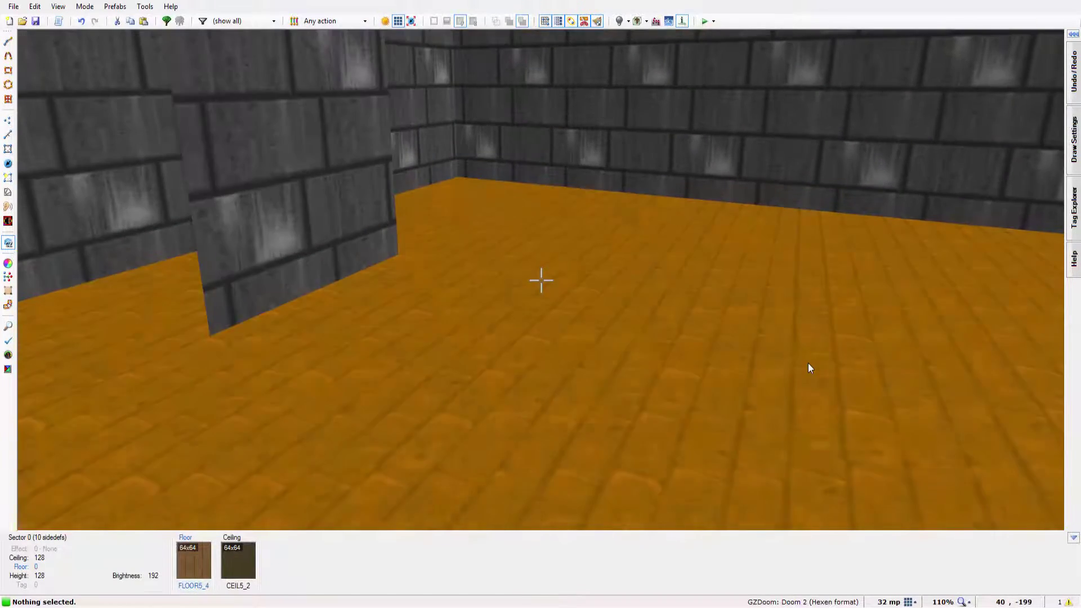
key("s")
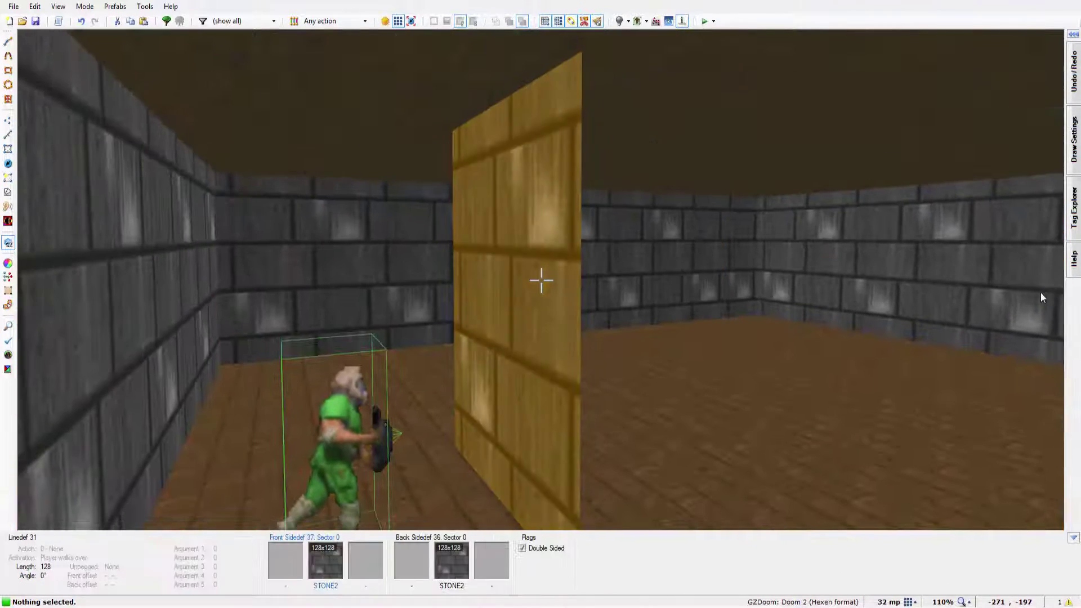
right_click(541, 280)
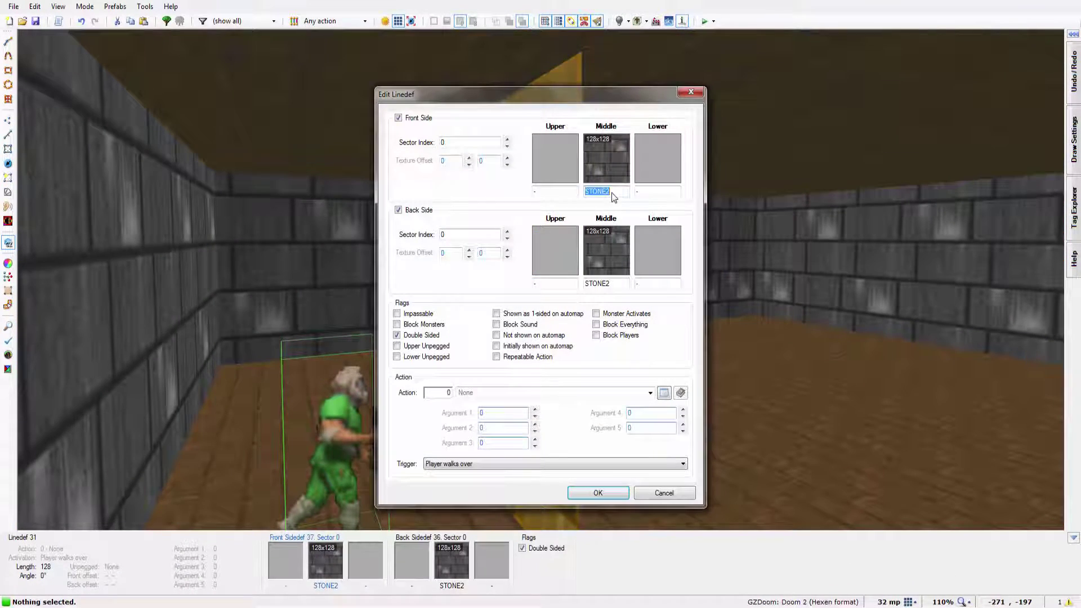
key("Delete")
key("Return")
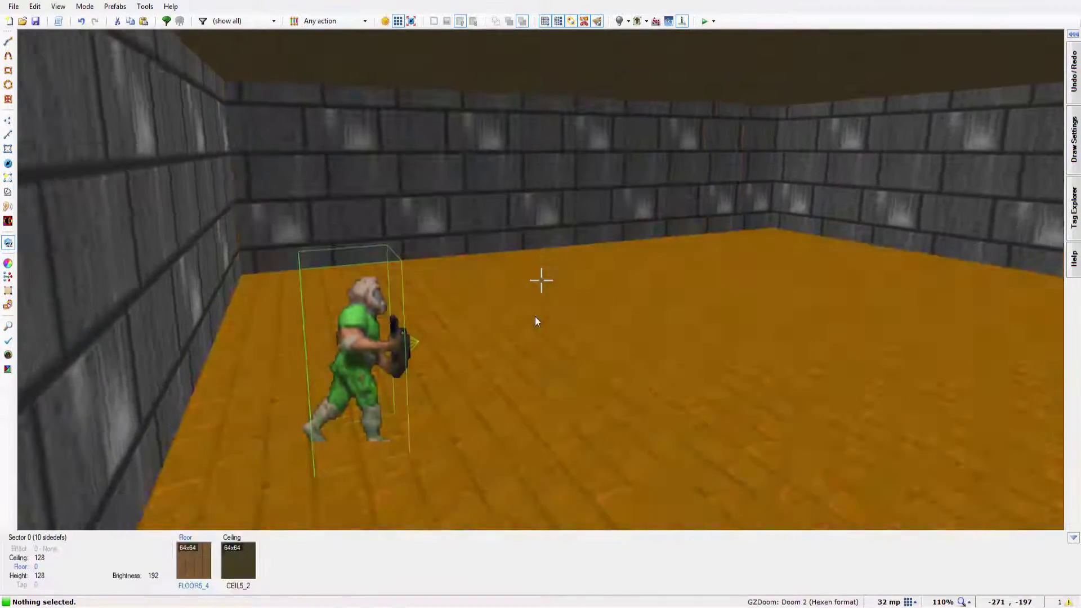
Check the free-standing line from its textured back side and restore STONE2 as its front-side middle texture
key("f")
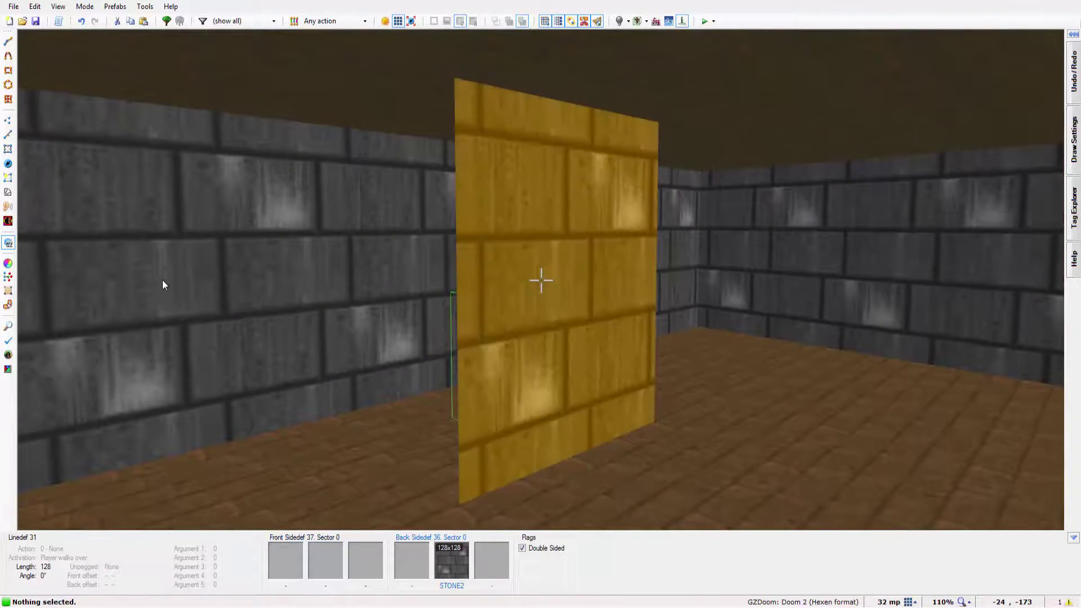
key("s")
key("f")
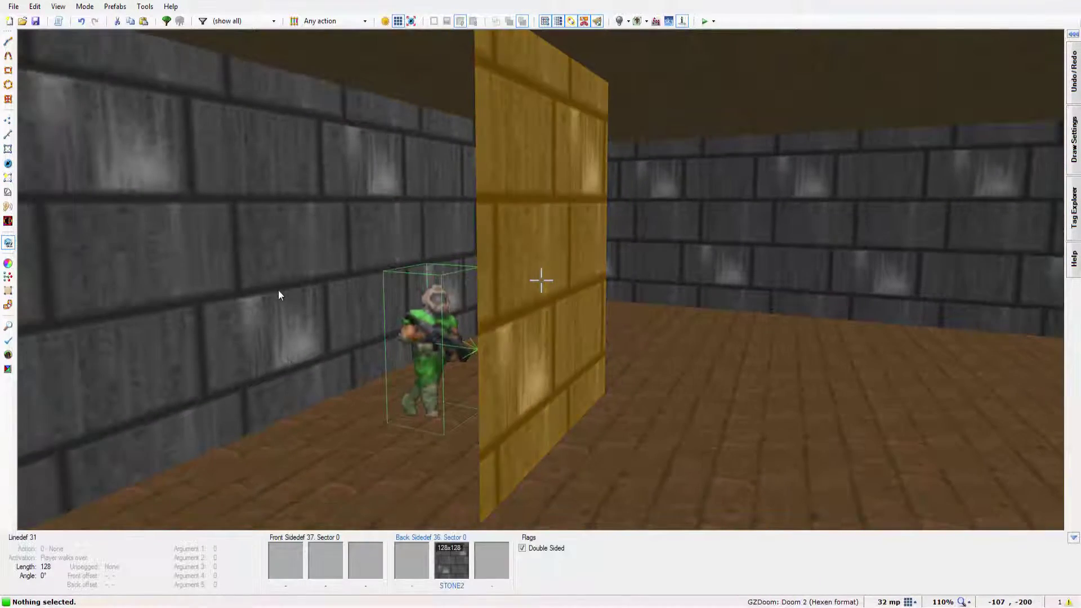
right_click(555, 243)
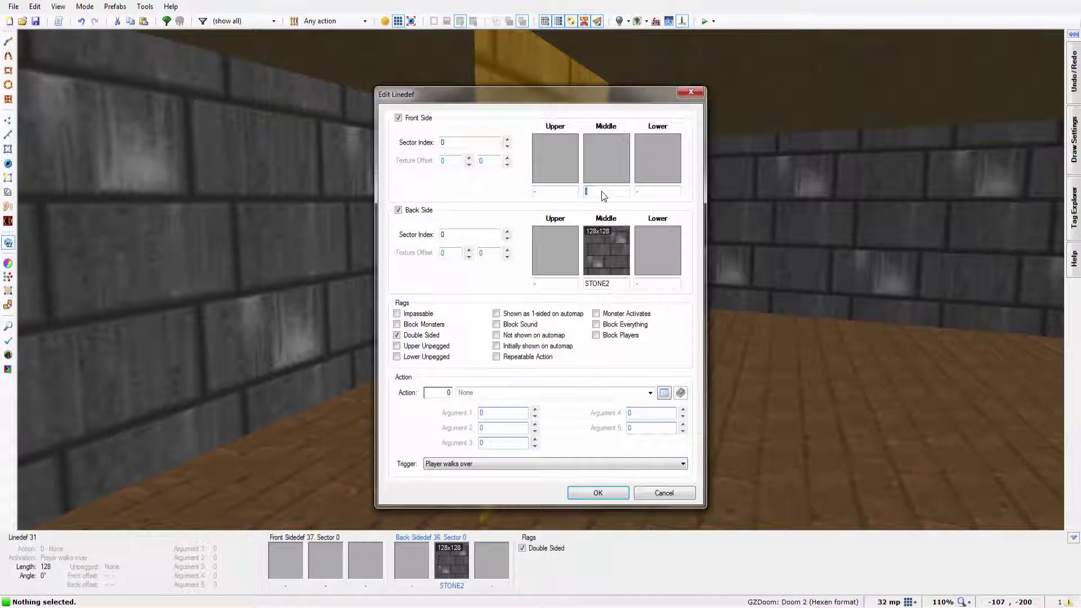
left_click(610, 492)
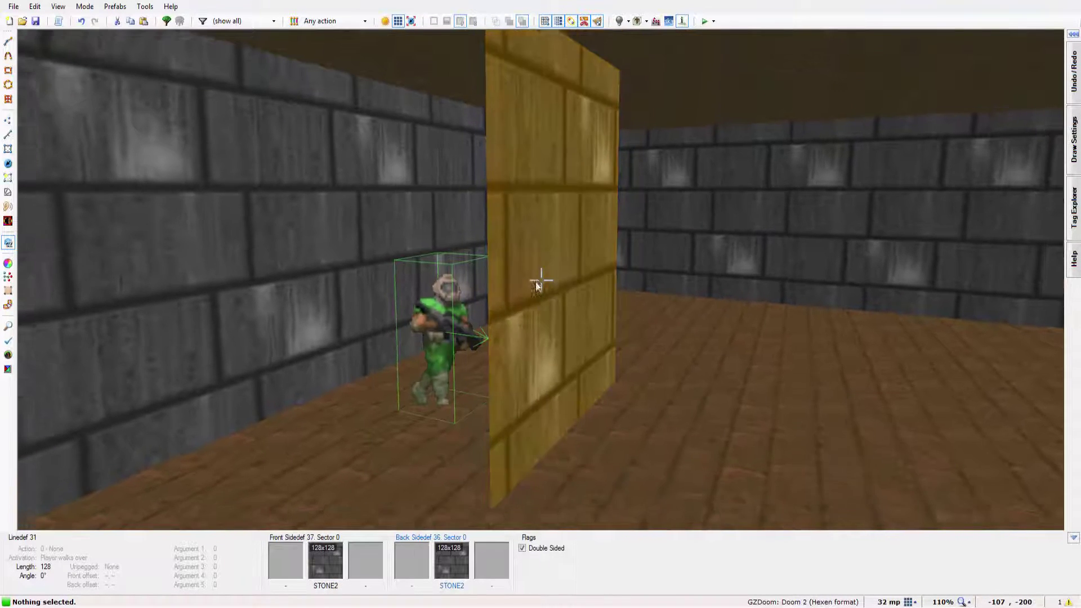
View the free-standing wall from both sides and enable the Impassable flag on its linedef
key("d")
key("e")
key("s")
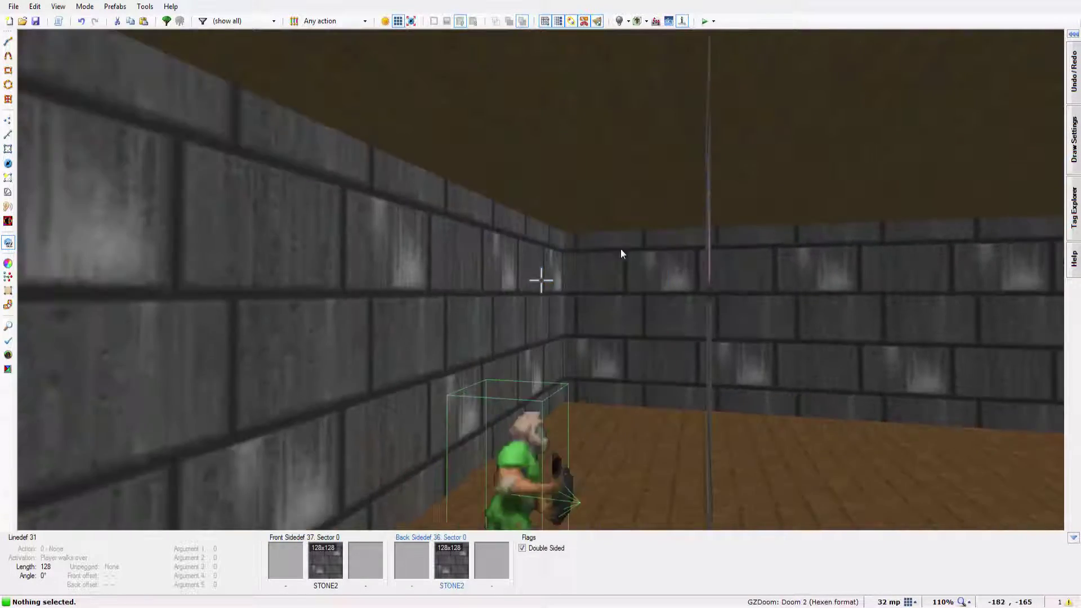
key("f")
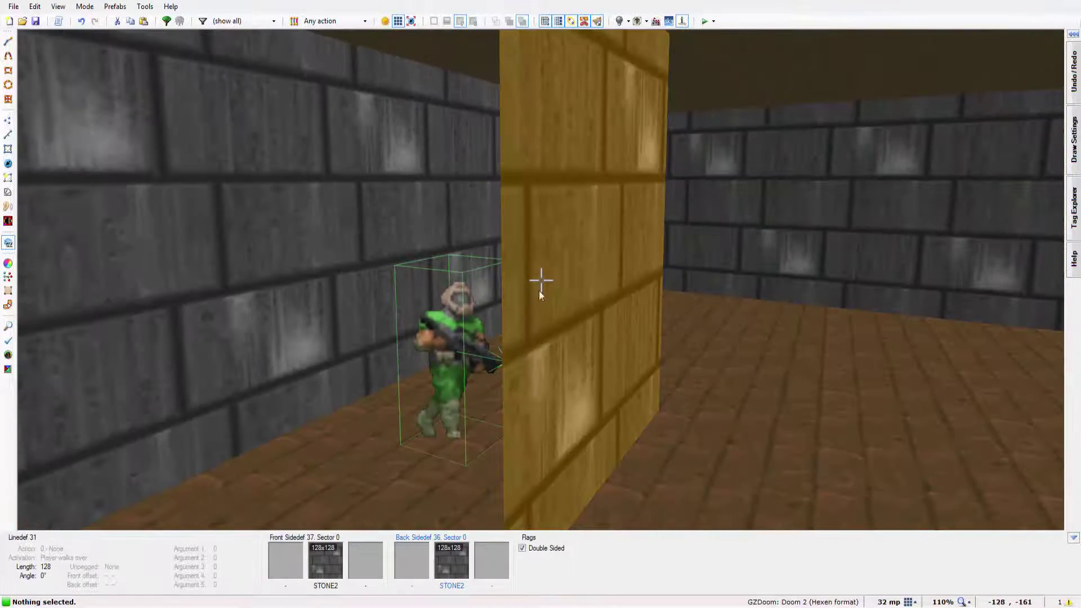
right_click(539, 291)
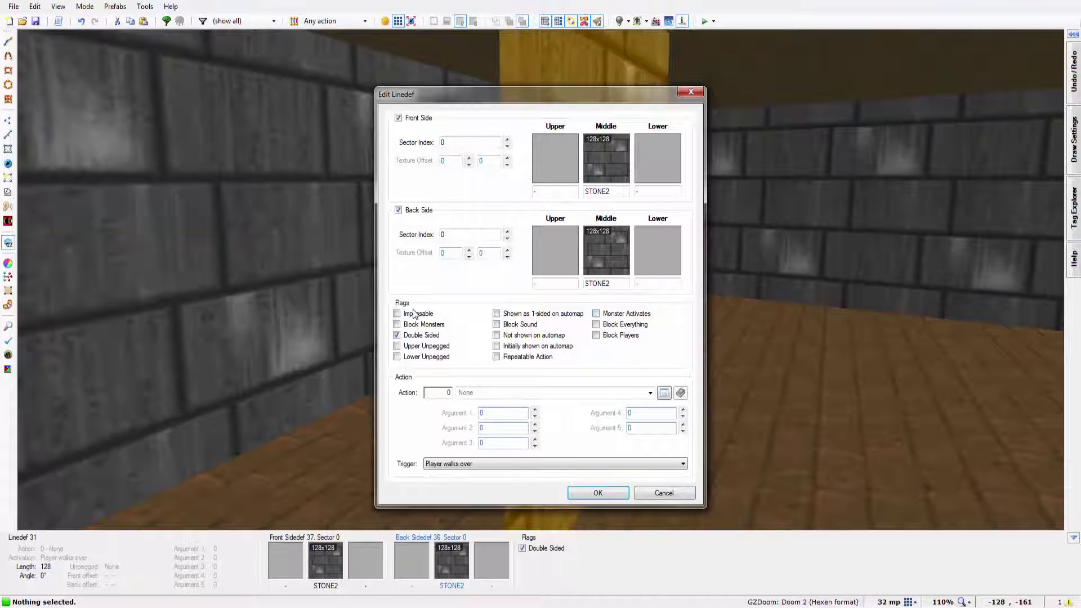
key("Return")
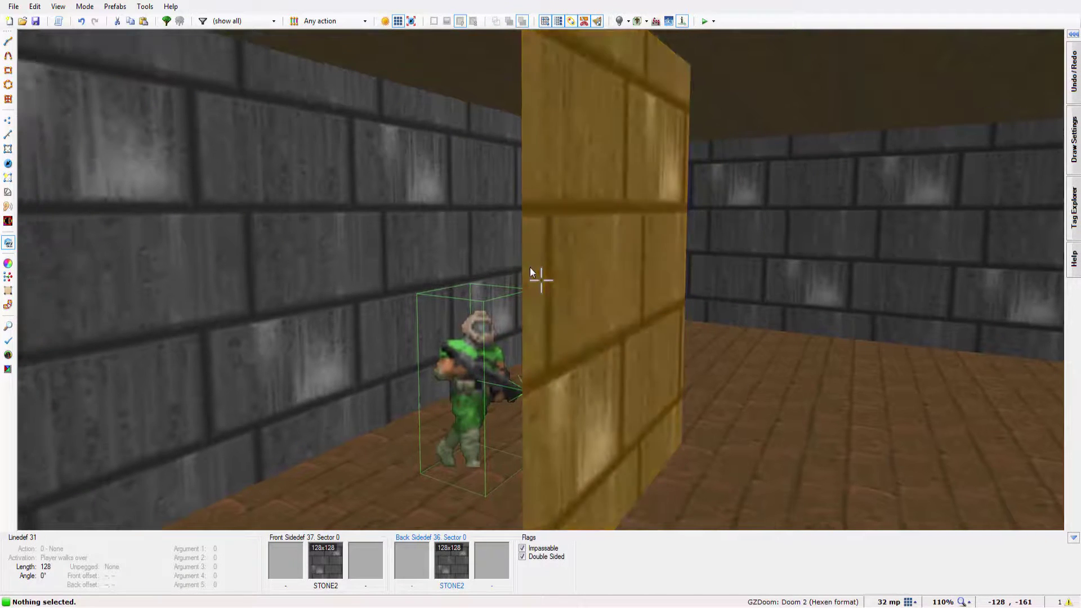
Launch a map test, walk up against the impassable free-standing wall and fire the pistol at it
key("F9")
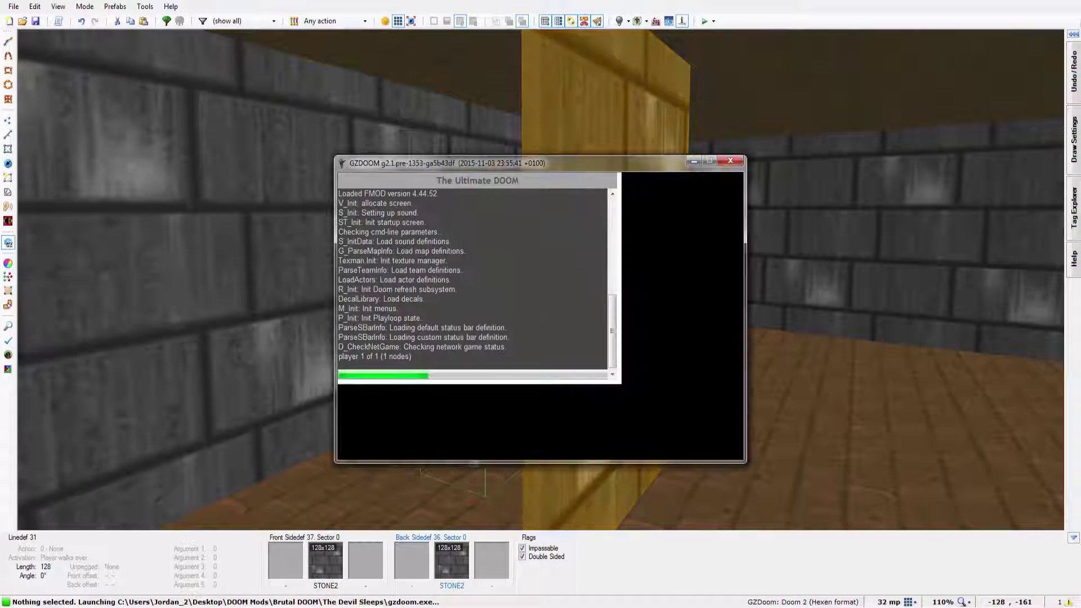
key("w")
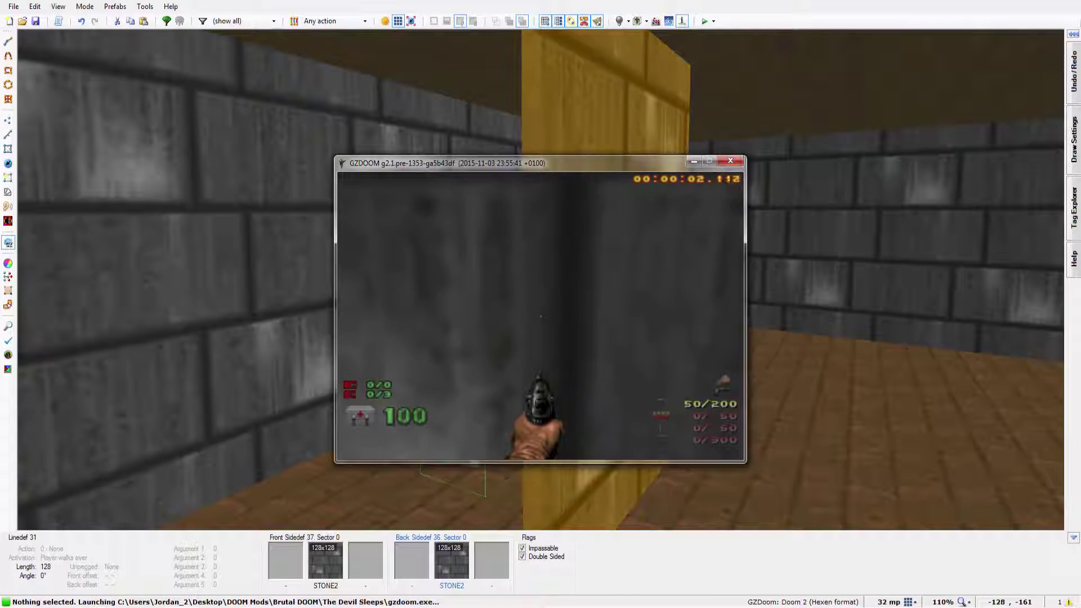
key("s")
left_click(540, 316)
key("s")
left_click(541, 316)
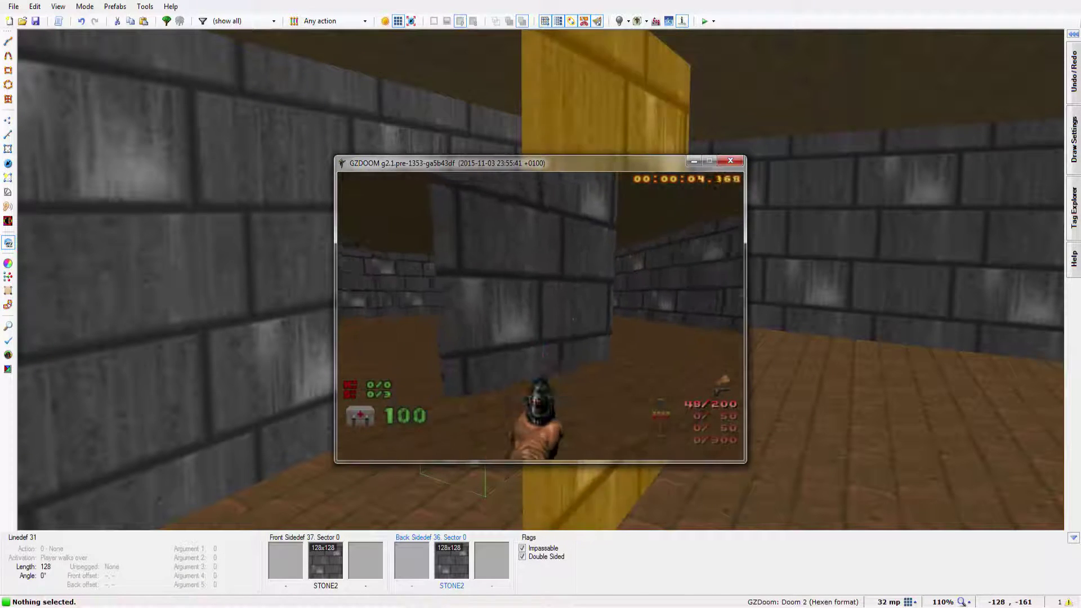
key("w")
left_click(540, 316)
left_click(541, 316)
key("w")
key("s")
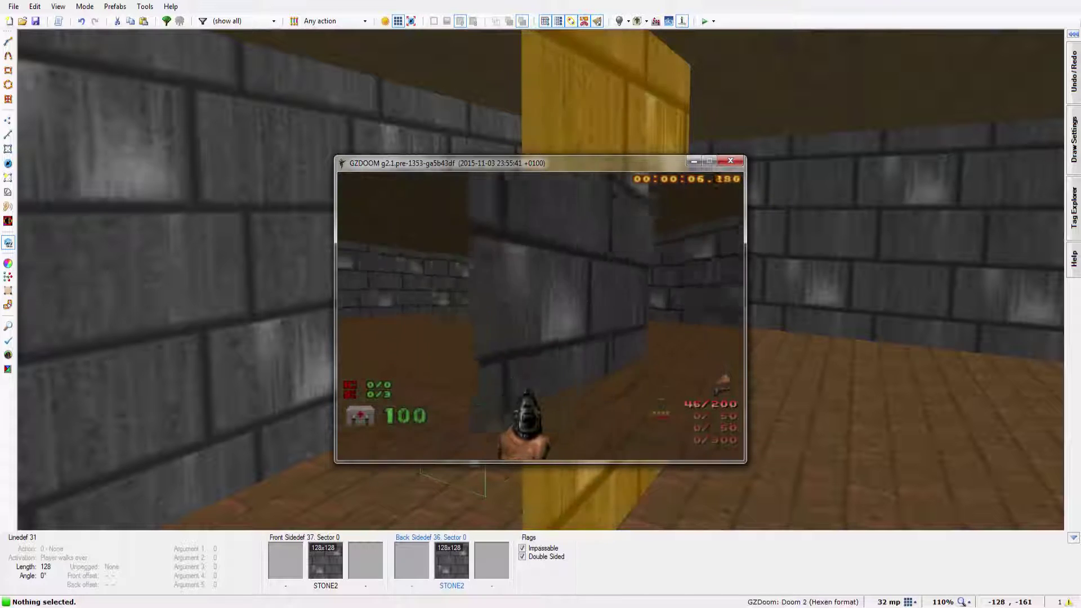
Walk around the impassable wall in the map test, shoot at it again, and quit the game
key("w")
key("s")
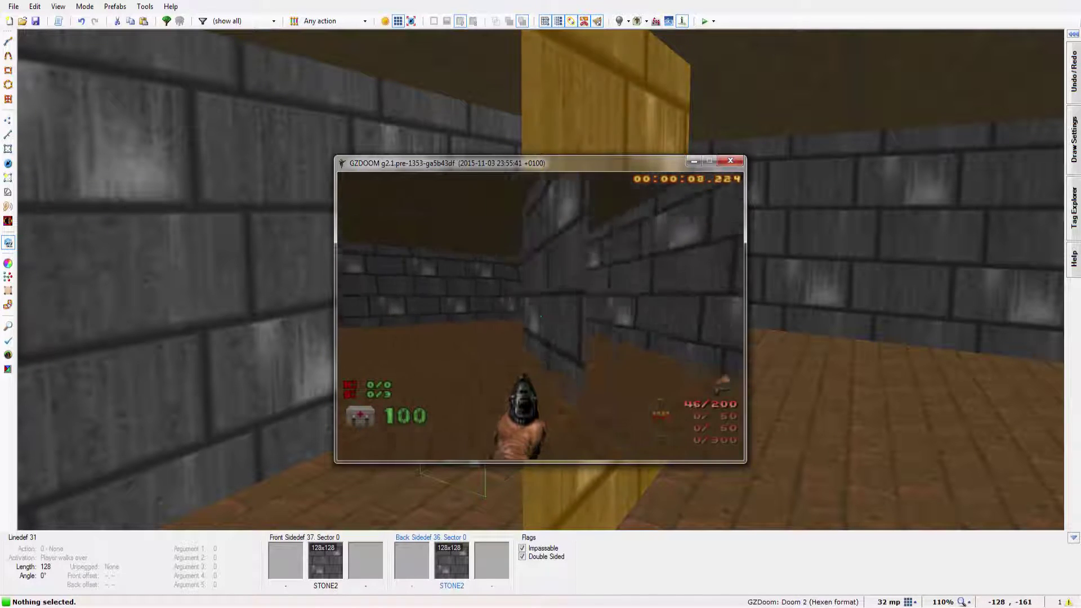
key("w")
key("Right")
key("ctrl")
key("ctrl")
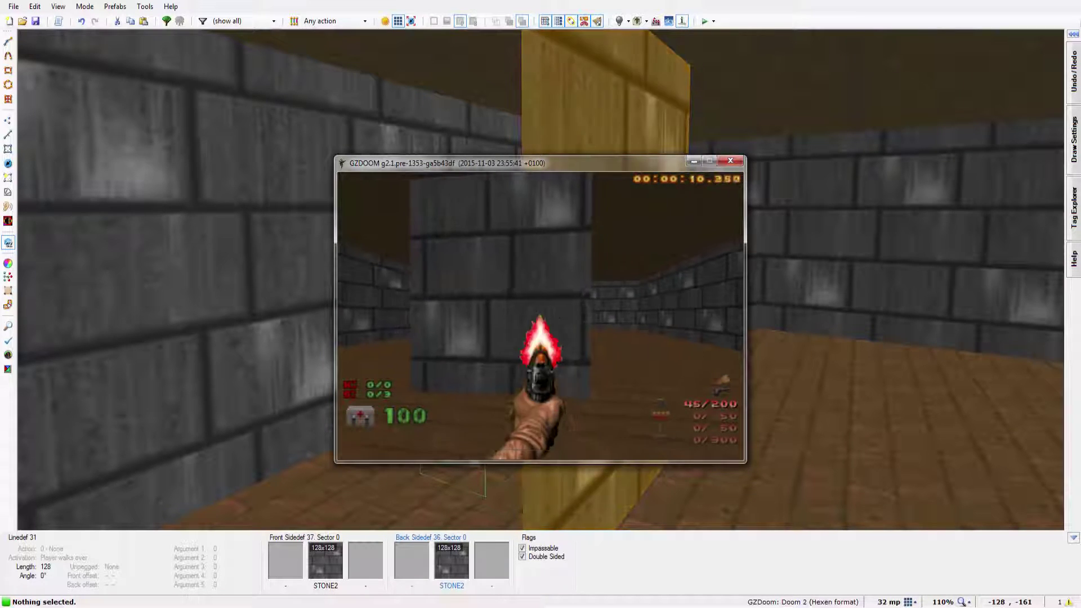
key("Escape")
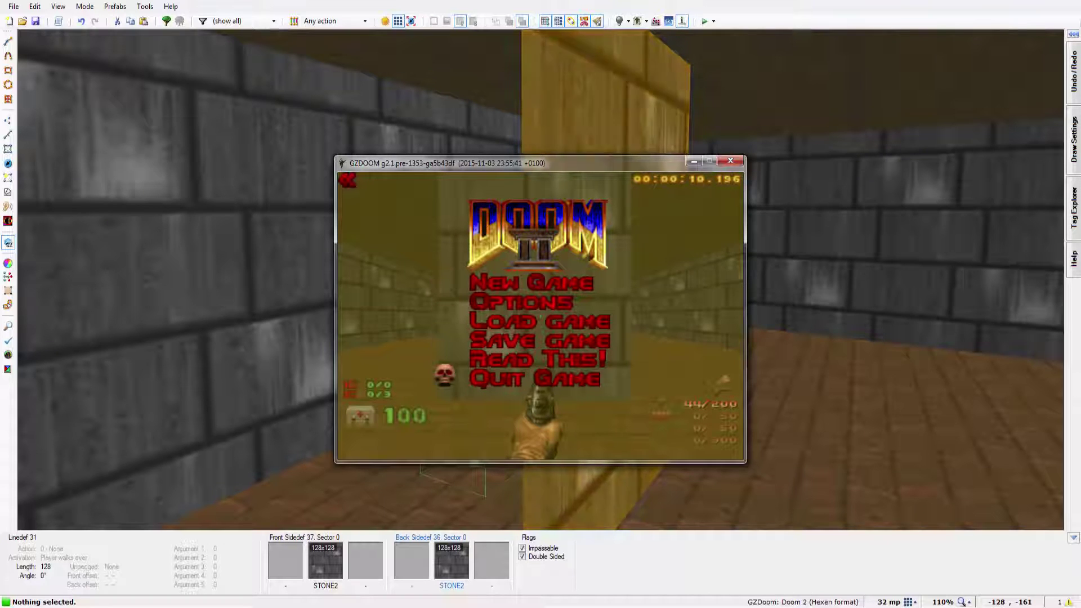
key("Return")
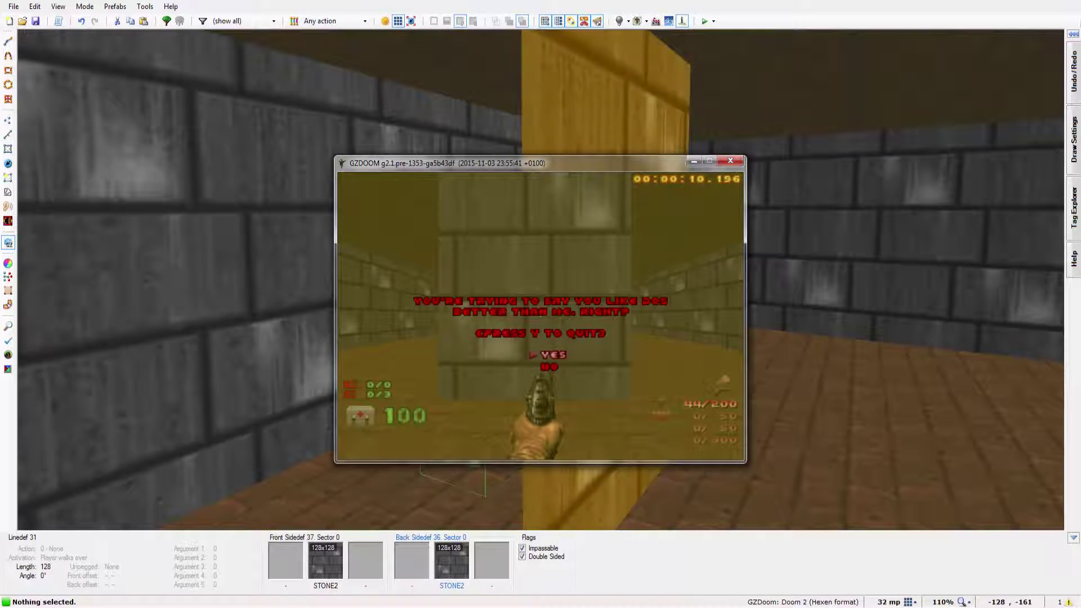
key("y")
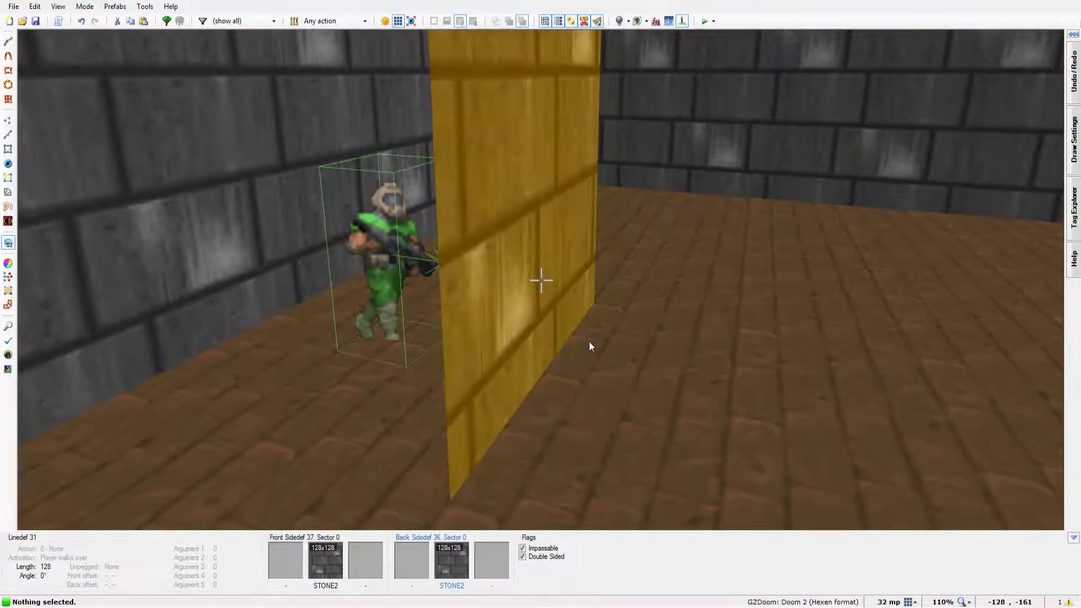
Select both sides of the free-standing line and set its front-side middle texture to BRNBIGC from the Base texture set
left_click(589, 342)
key("s")
left_click(761, 279)
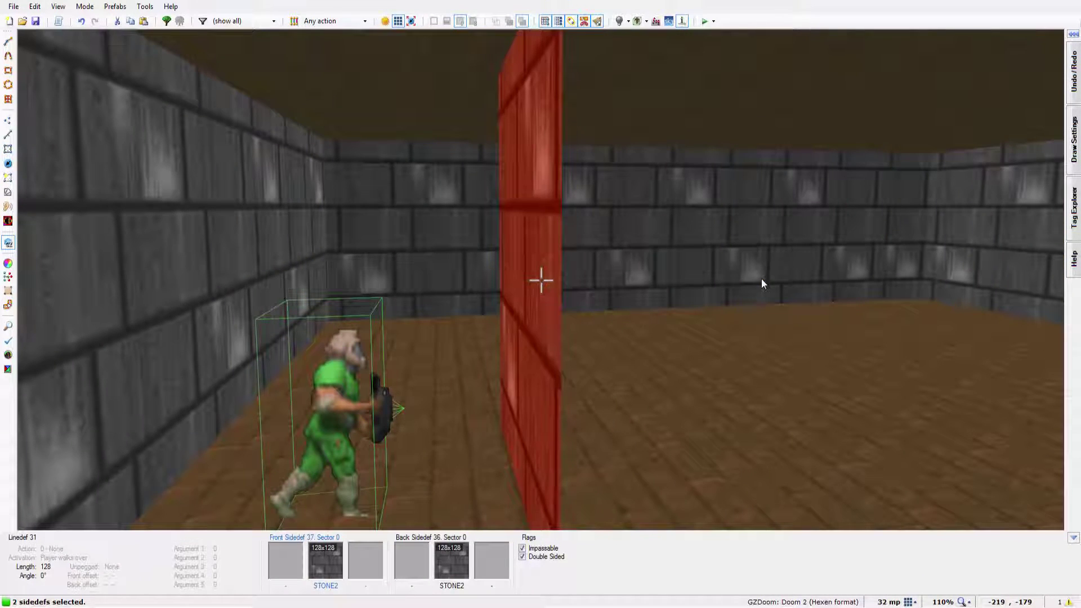
right_click(761, 278)
left_click(595, 169)
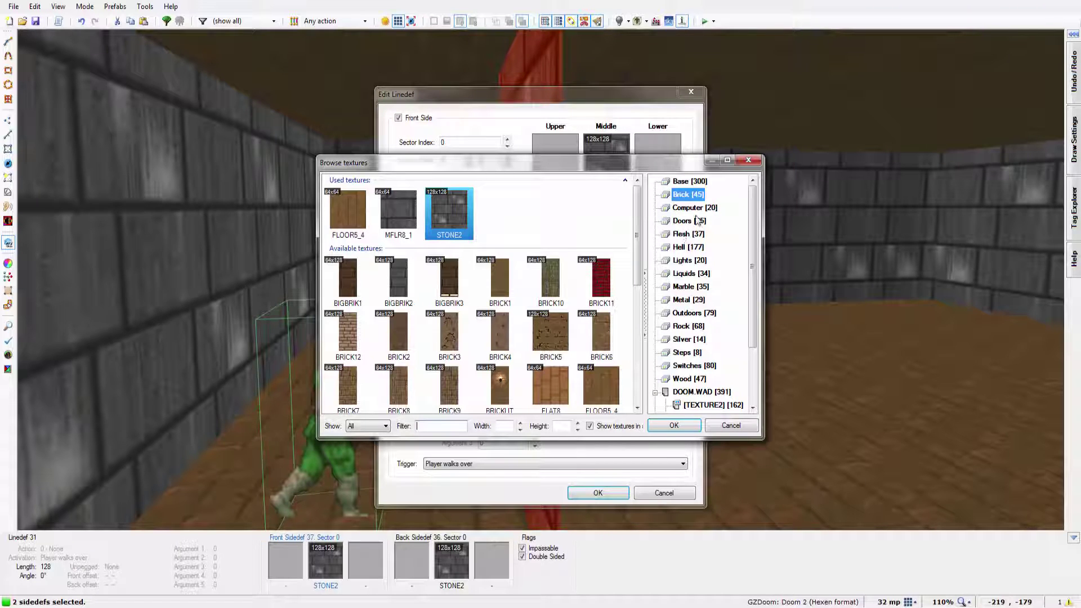
left_click(682, 183)
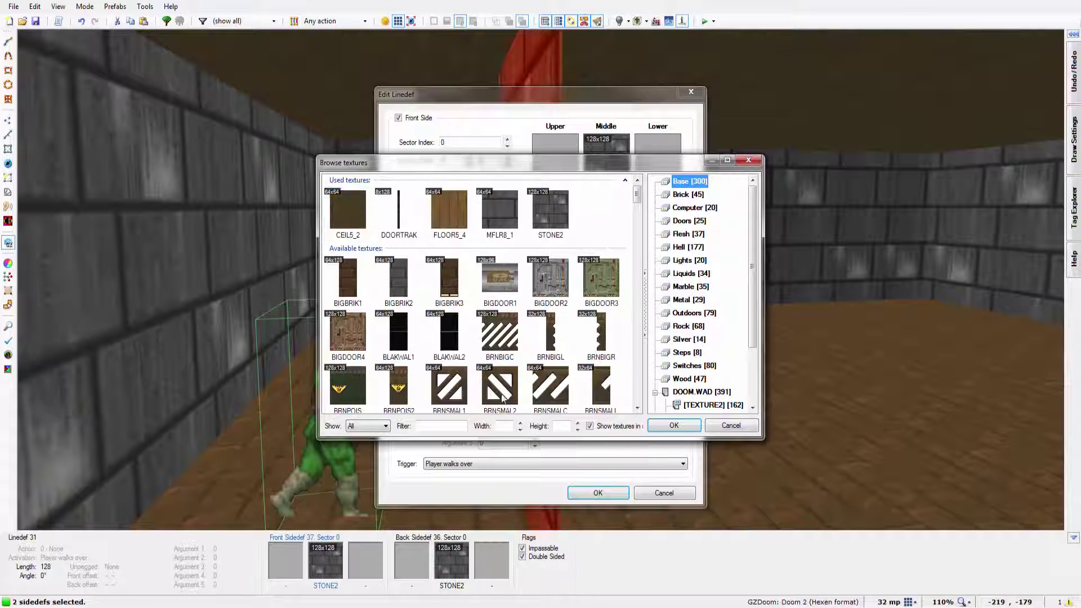
double_click(500, 328)
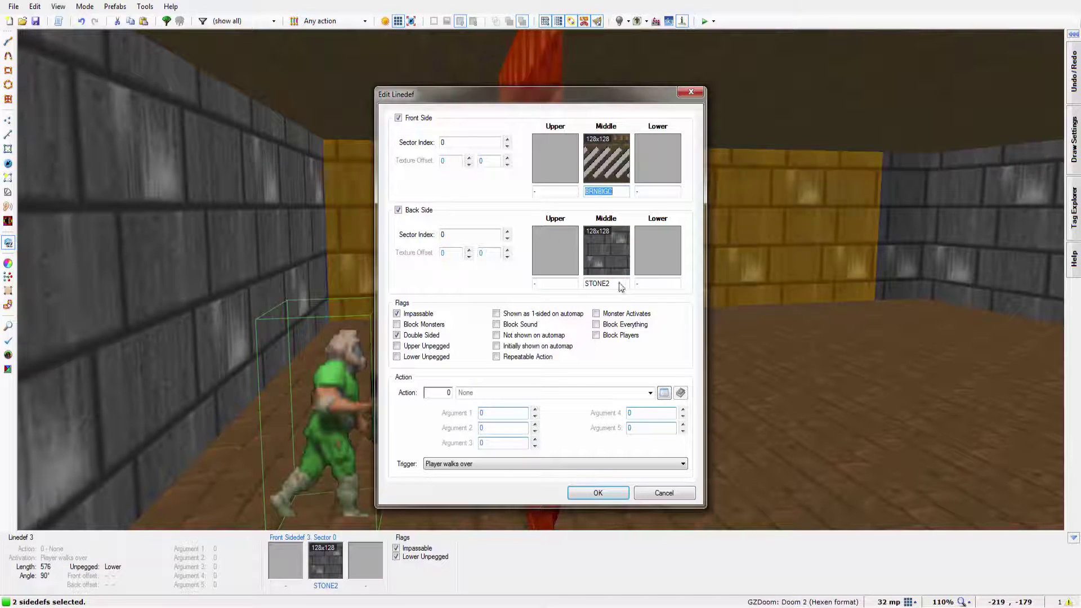
Set the free-standing line's back-side middle texture to BRNBIGC and view the see-through grating in 3D
double_click(598, 283)
type("BRNBIGC")
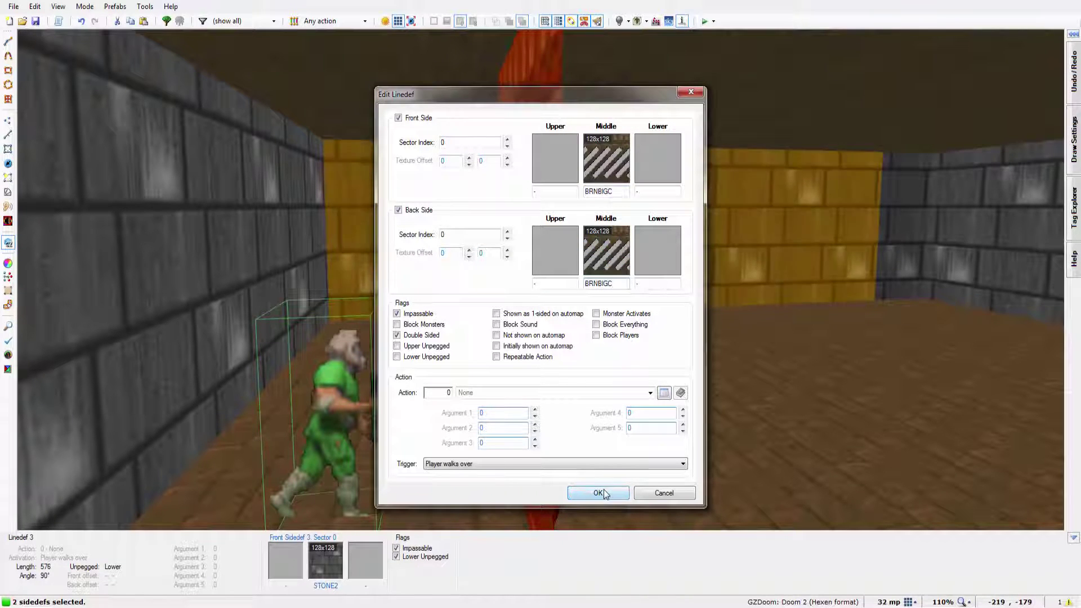
left_click(598, 494)
key("w")
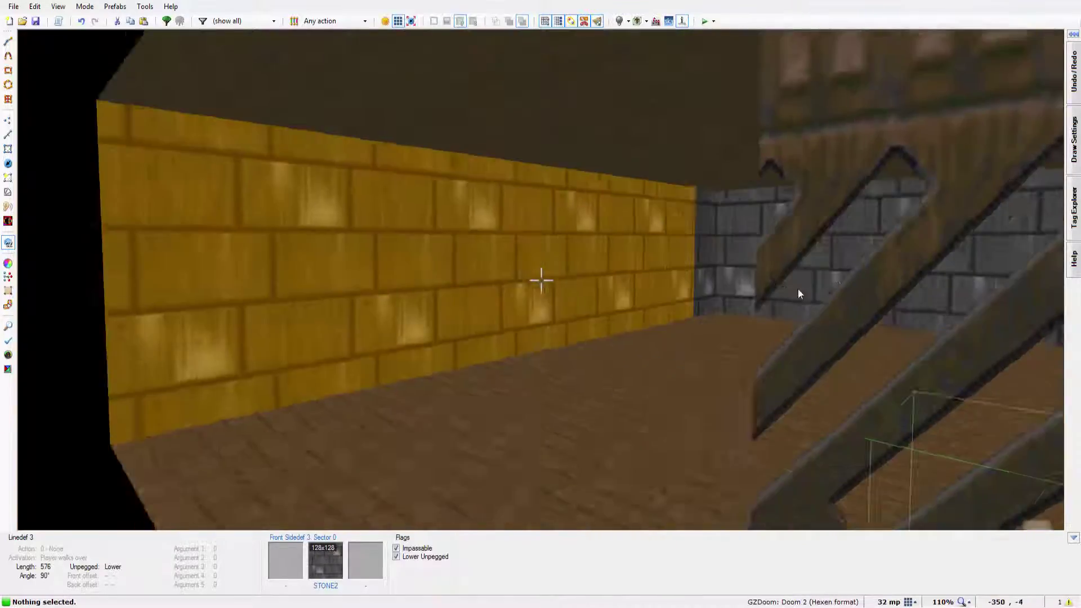
key("w")
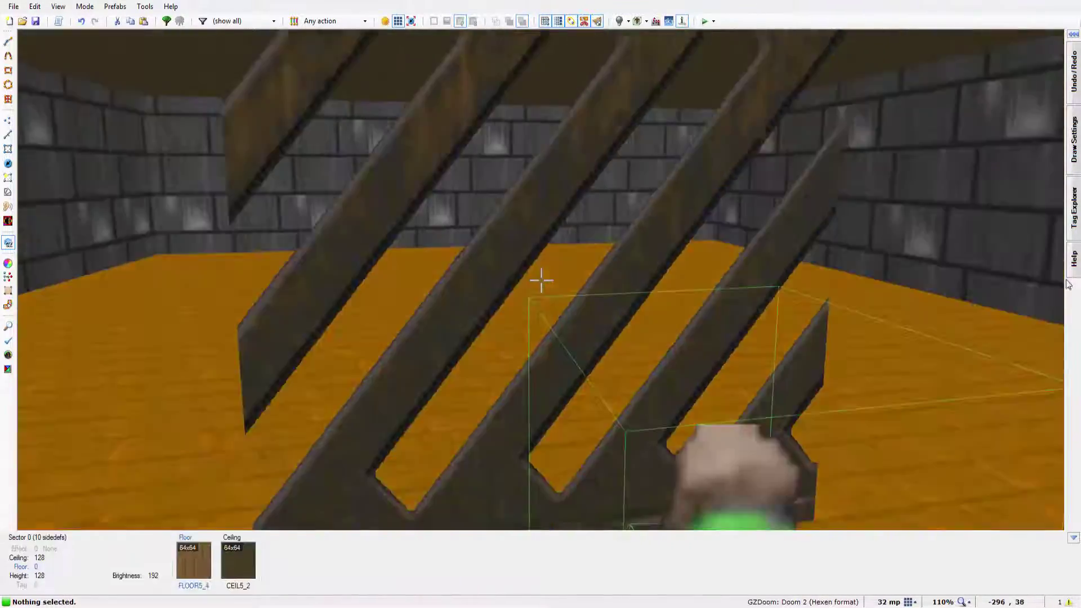
Launch a map test, walk through the see-through free-standing grating and fire the pistol at it
key("s")
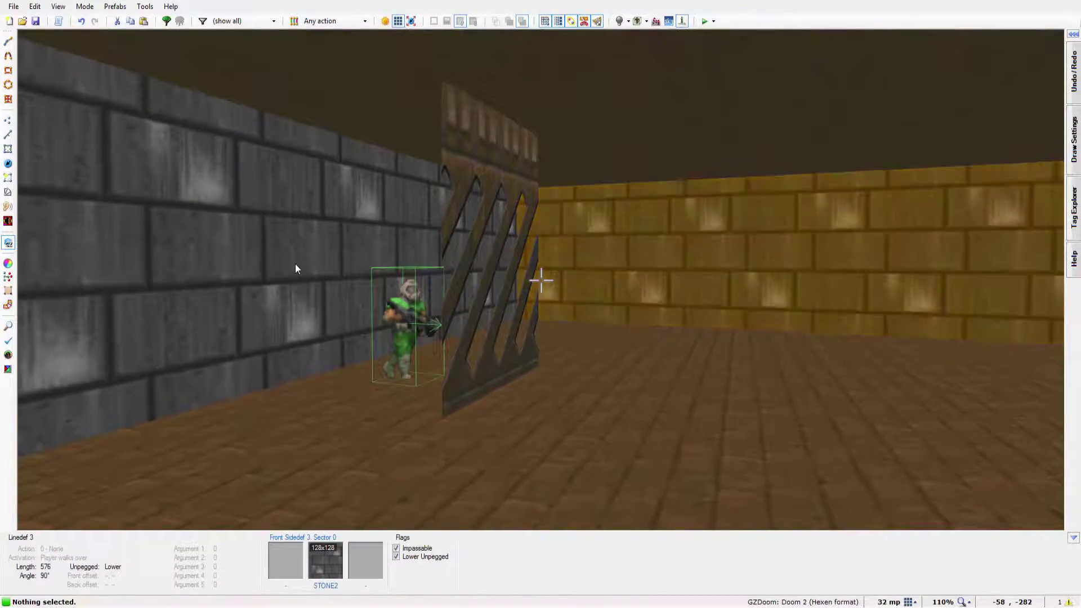
key("F9")
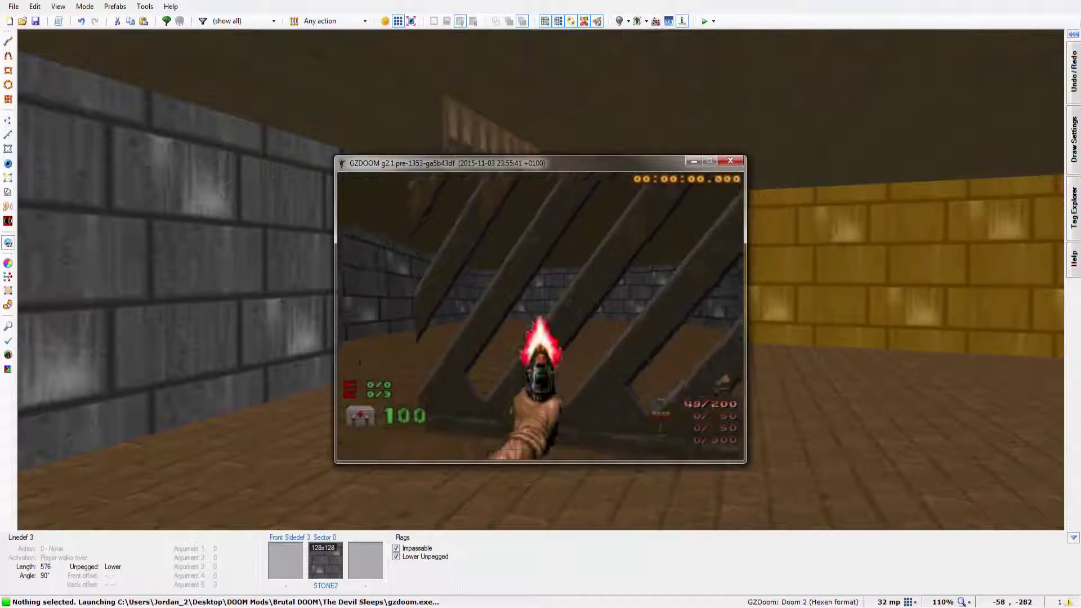
key("w")
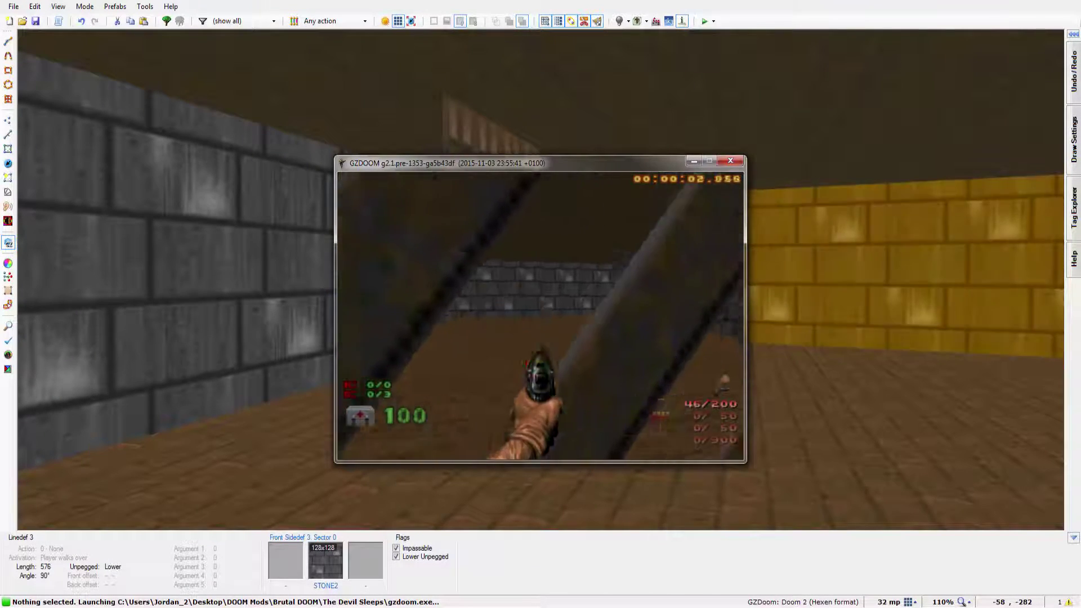
left_click(541, 317)
left_click(540, 316)
left_click(540, 317)
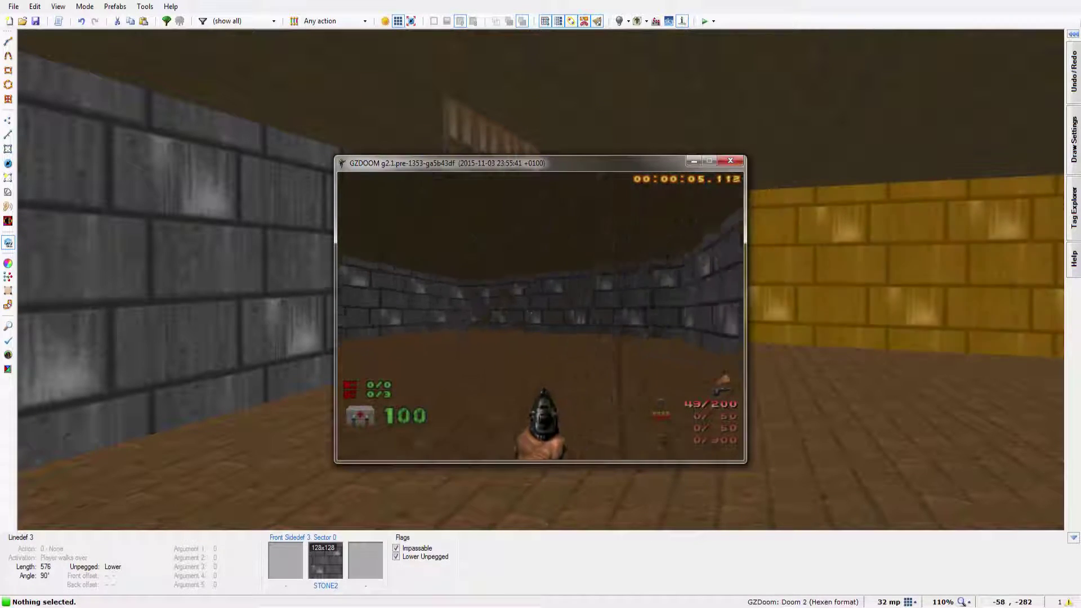
Walk up to the grating again in the map test, shoot through it from close range and step back beside it
key("w")
left_click(540, 317)
left_click(540, 317)
left_click(540, 317)
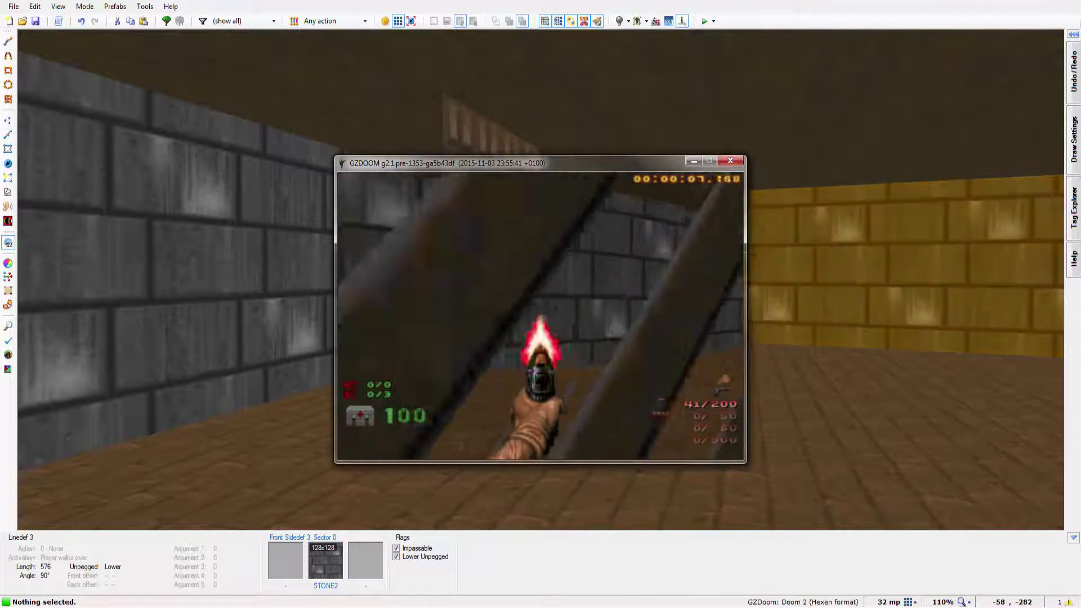
left_click(540, 316)
key("s")
key("d")
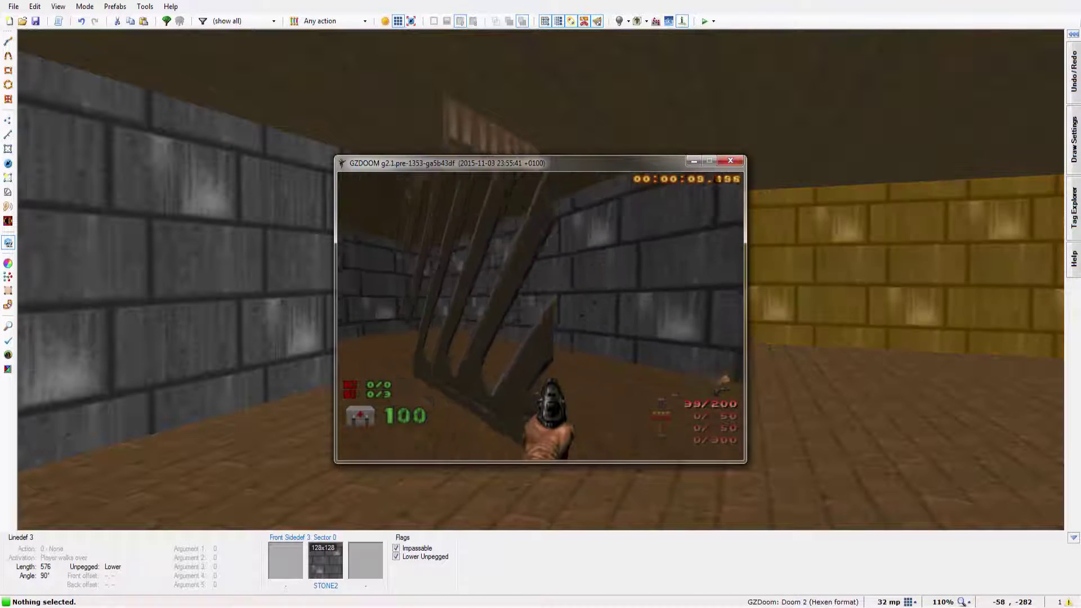
Fire the pistol at the stone wall beyond the grating and walk around the main room
key("w")
left_click(541, 317)
left_click(540, 317)
left_click(540, 316)
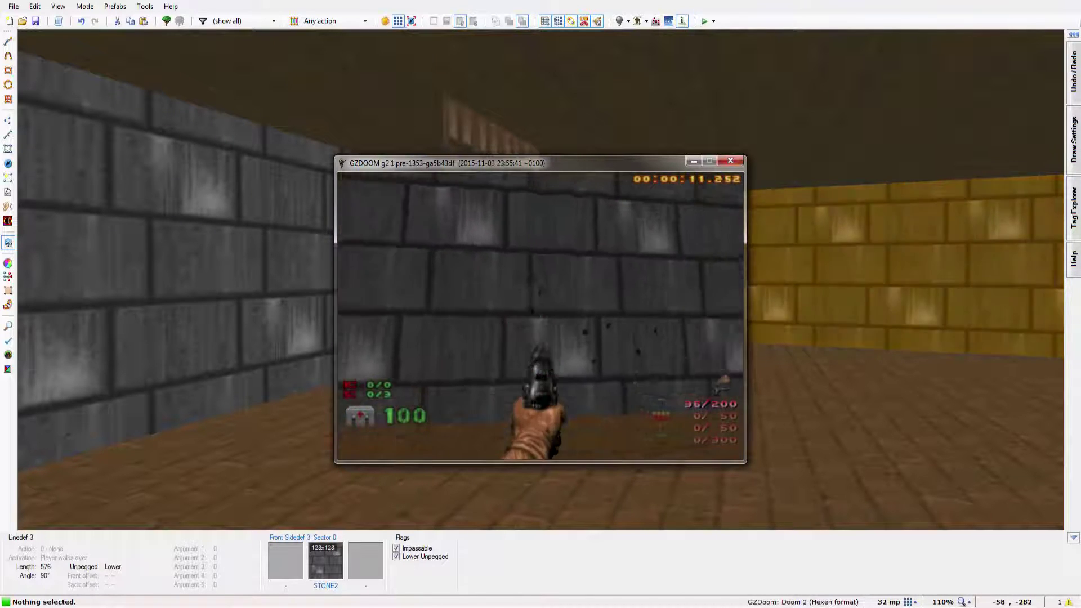
key("ctrl")
key("Right")
key("d")
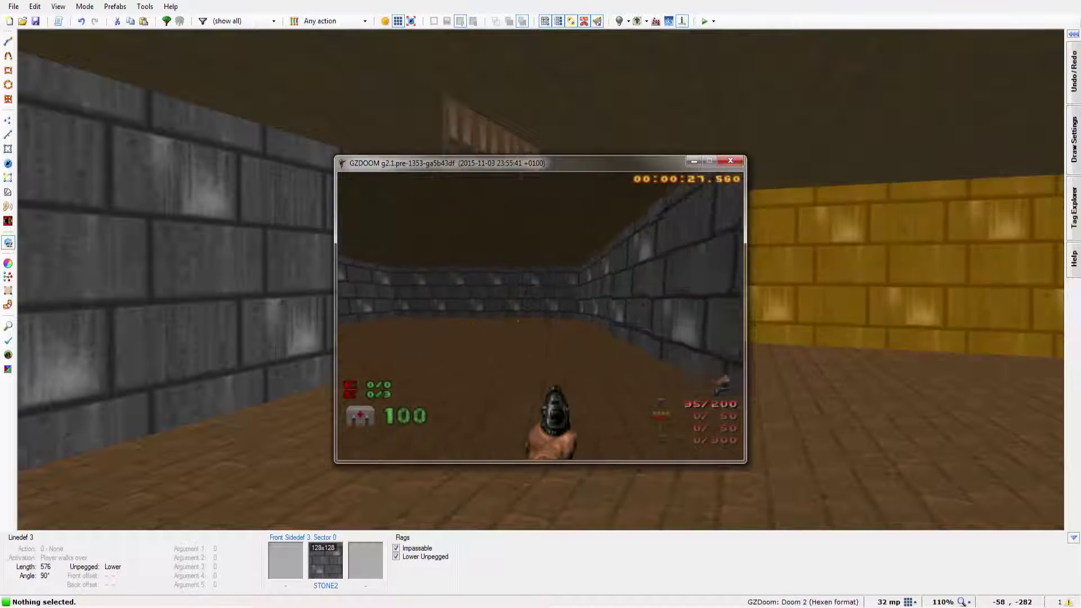
key("w")
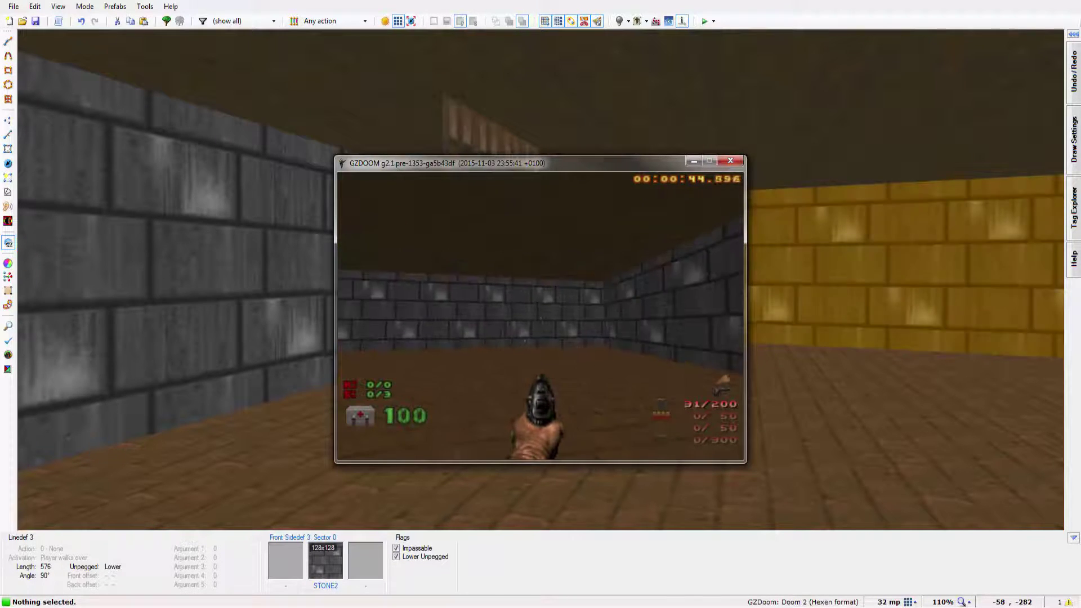
Quit the map test and return from the 3D view to the 2D map in Linedefs Mode
key("Escape")
left_click(540, 377)
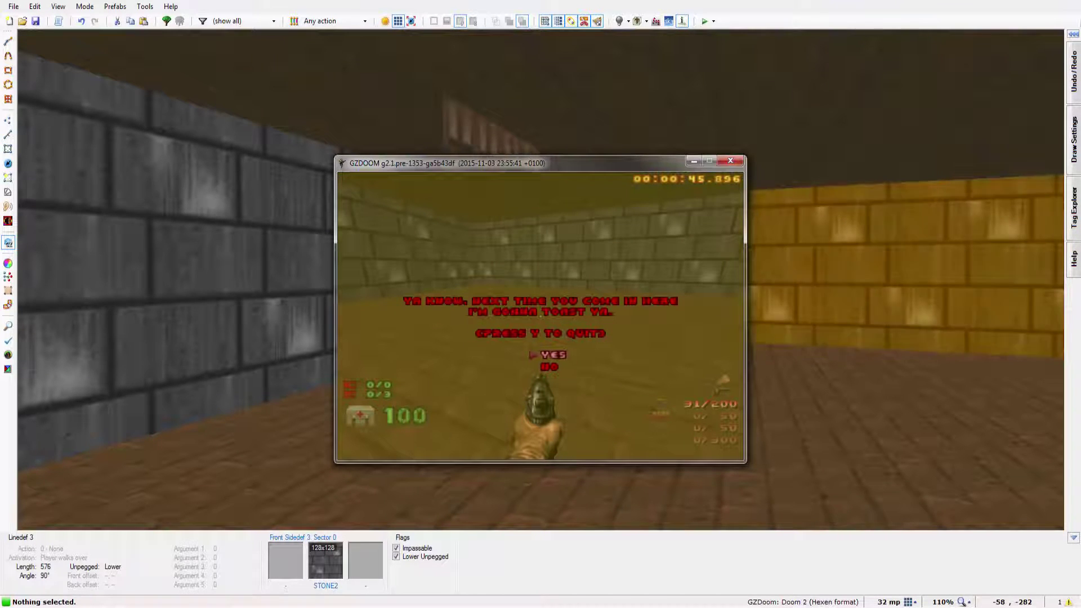
key("y")
key("w")
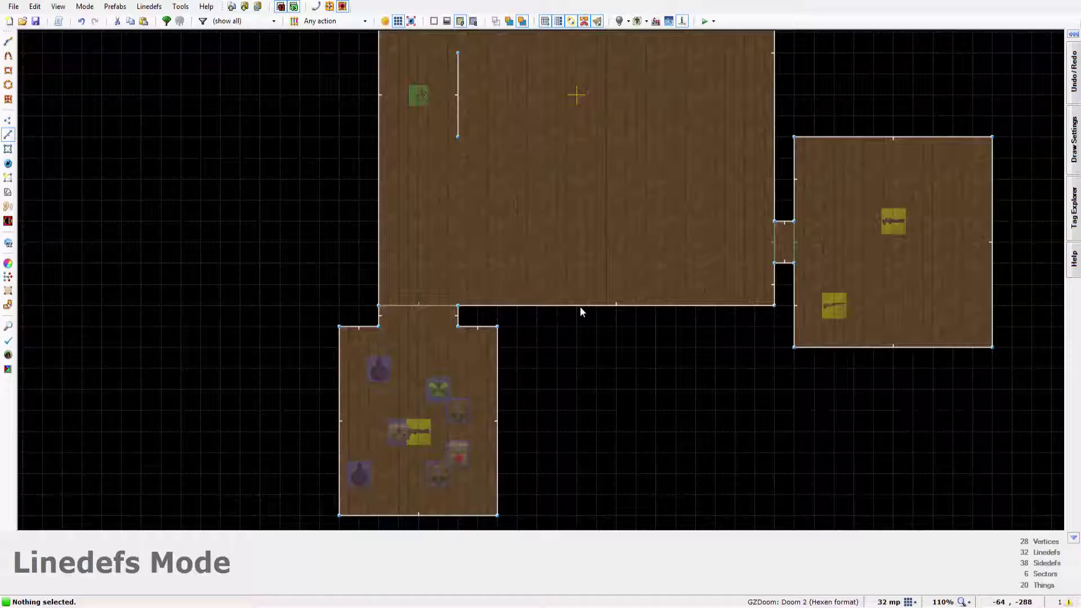
Delete the free-standing line beside the player start in the main room
key("Up")
key("Up")
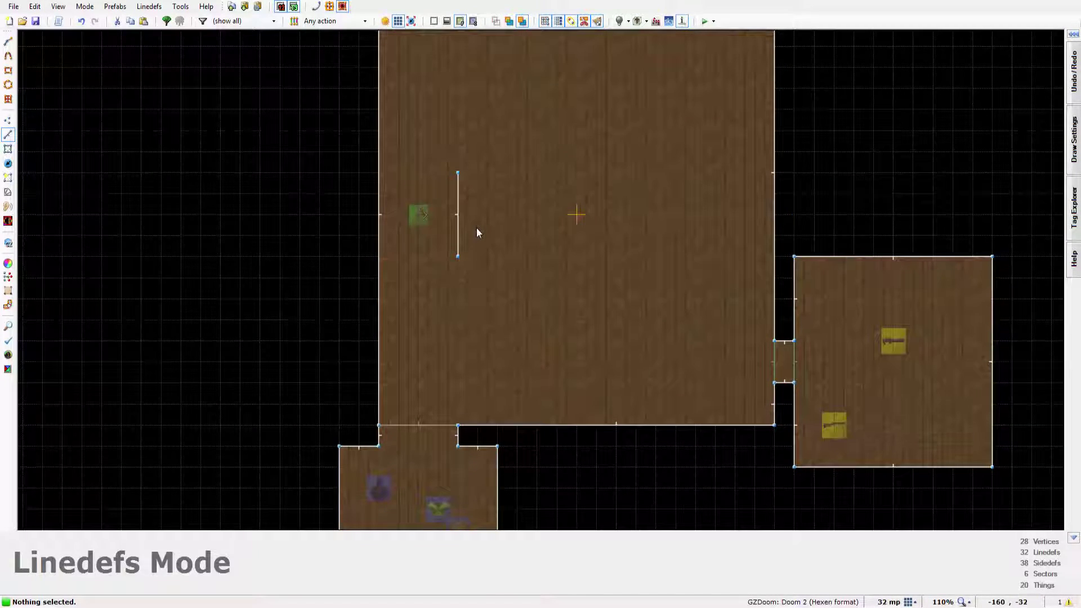
key("Delete")
scroll(464, 223, "right", 1)
scroll(471, 225, "down", 4)
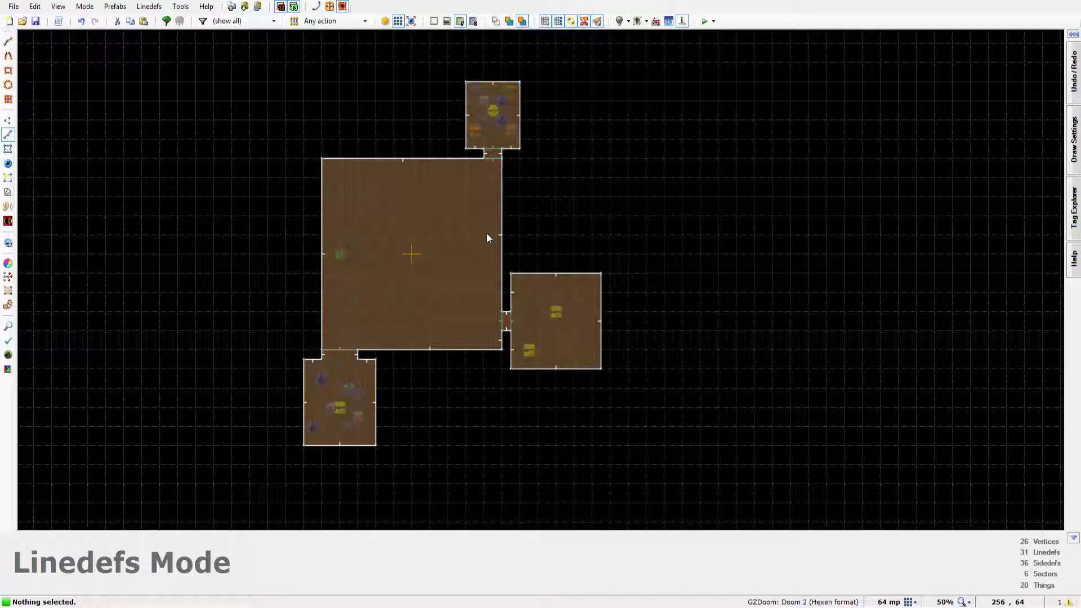
Look over the main room and its three attached secret rooms in the 2D map
key("Left")
key("Left")
key("Up")
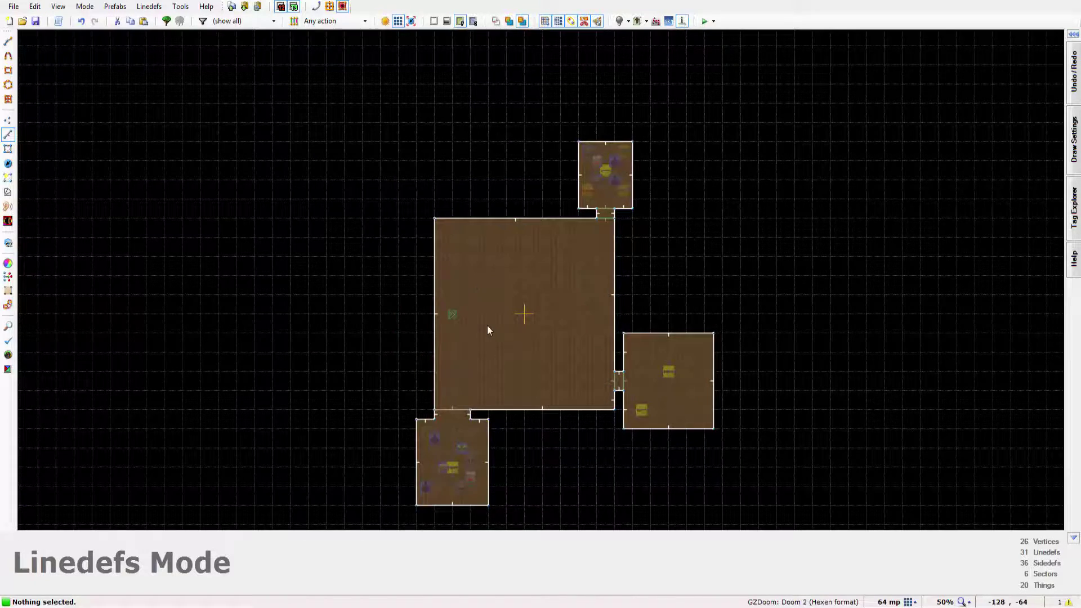
scroll(487, 320, "up", 3)
key("Down")
scroll(462, 290, "up", 1)
key("Right")
key("Up")
key("Up")
key("Right")
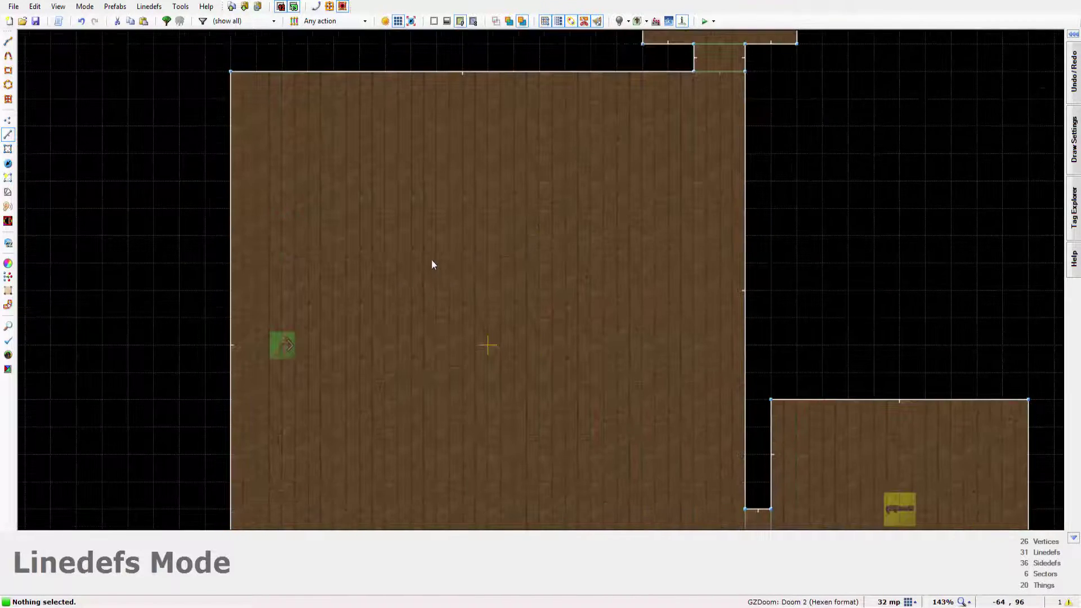
key("Down")
key("Right")
key("Right")
key("Right")
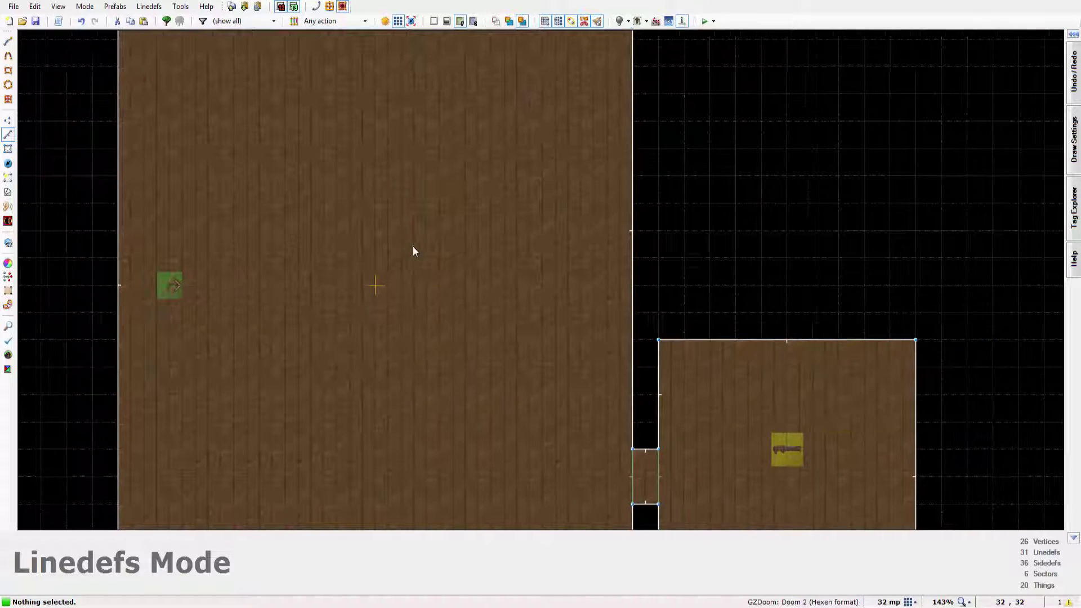
key("Left")
key("Left")
scroll(154, 288, "down", 1)
key("Down")
key("Up")
key("Up")
key("Up")
key("Up")
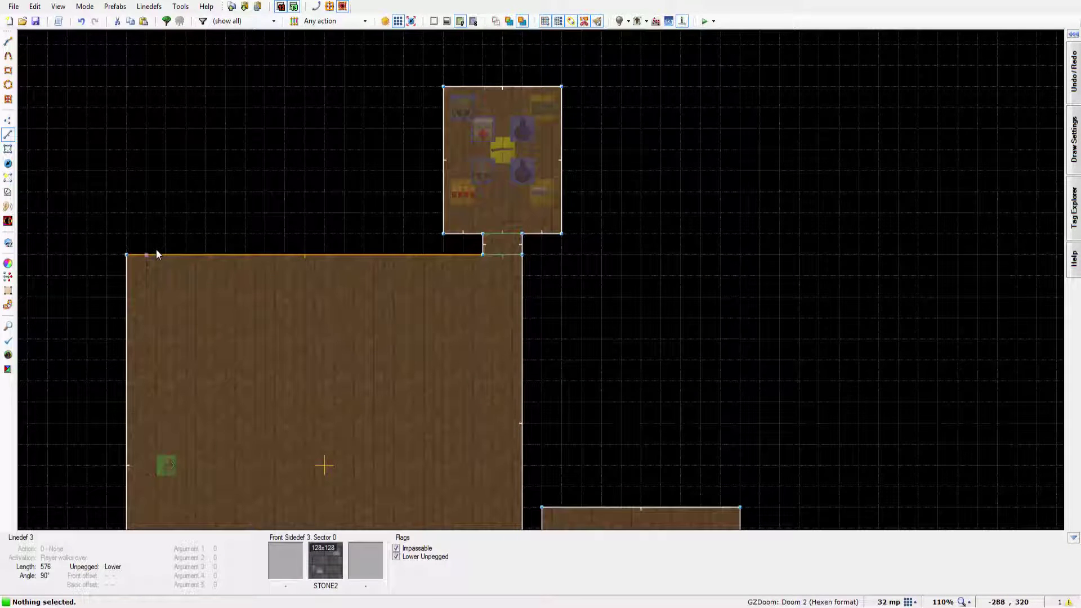
key("Down")
key("Down")
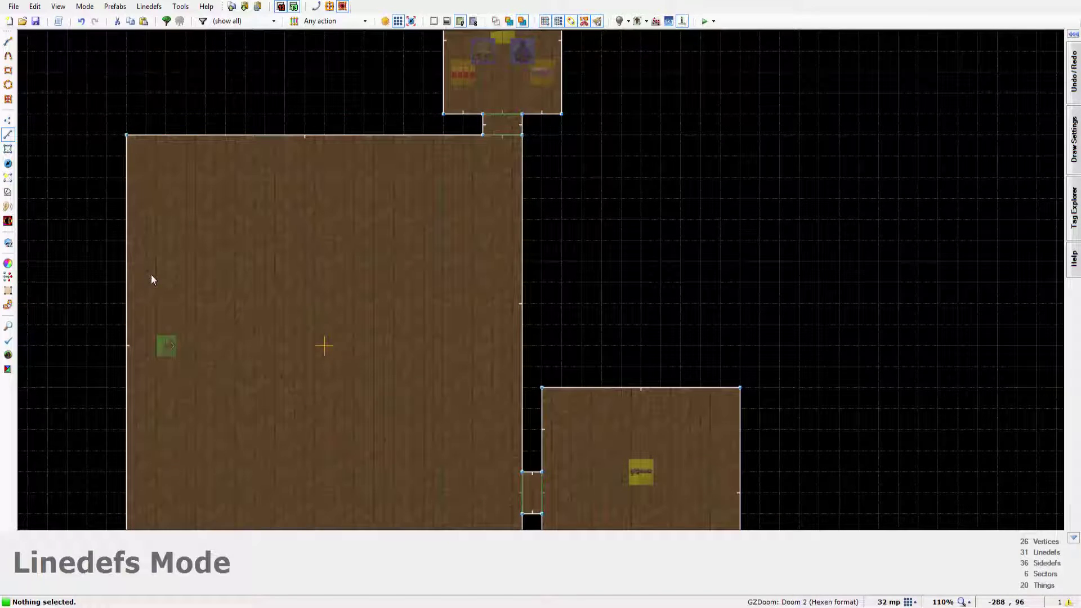
key("Down")
key("Right")
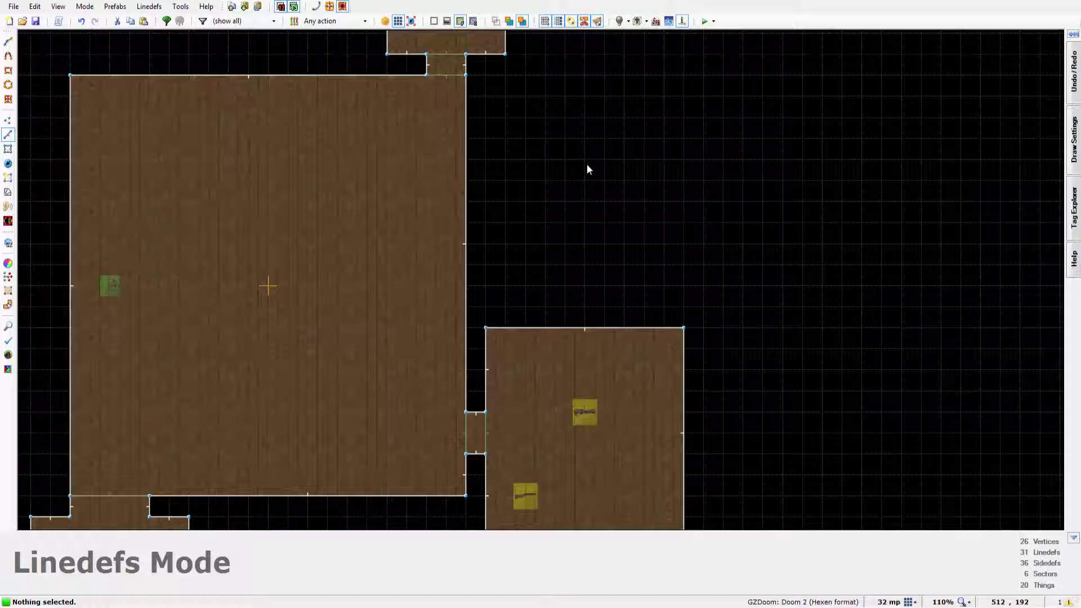
key("Down")
key("Down")
key("Left")
key("Left")
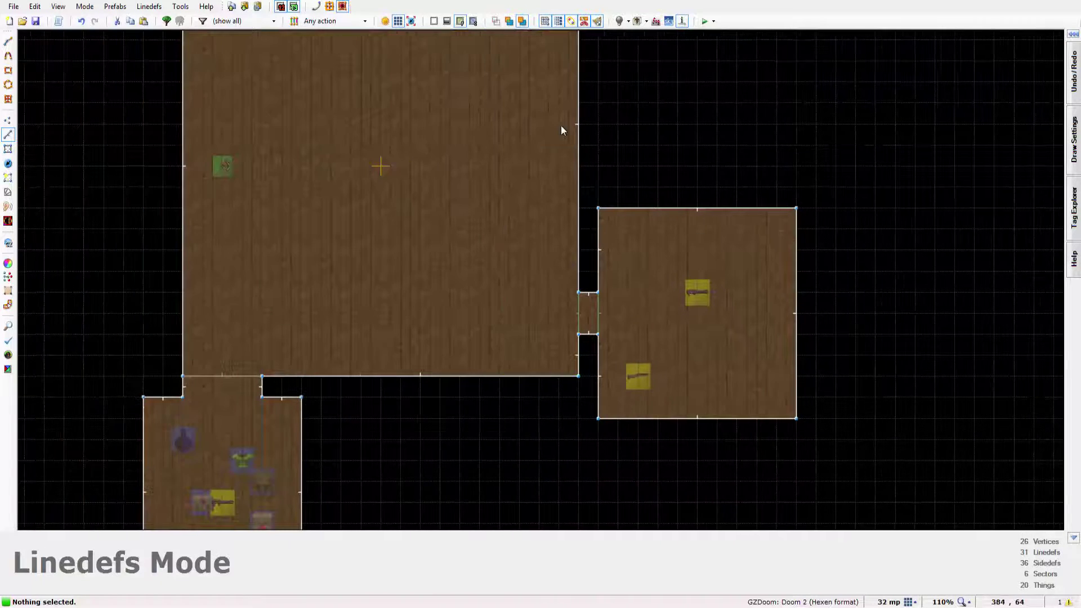
key("Left")
key("Down")
key("Down")
key("Left")
key("Up")
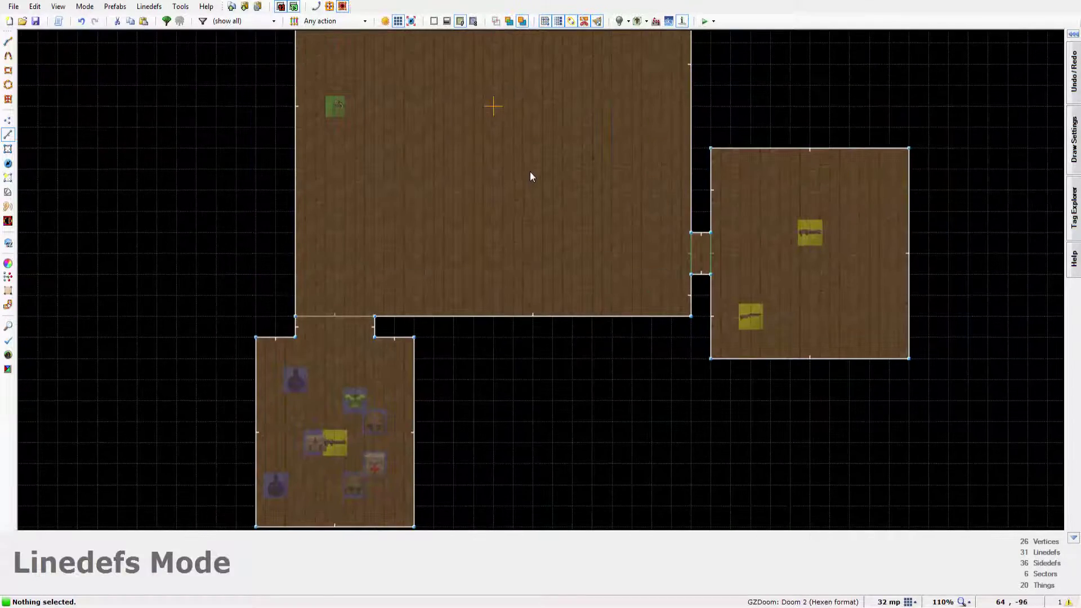
key("Up")
key("Right")
key("Up")
key("Up")
key("Left")
key("Up")
key("Up")
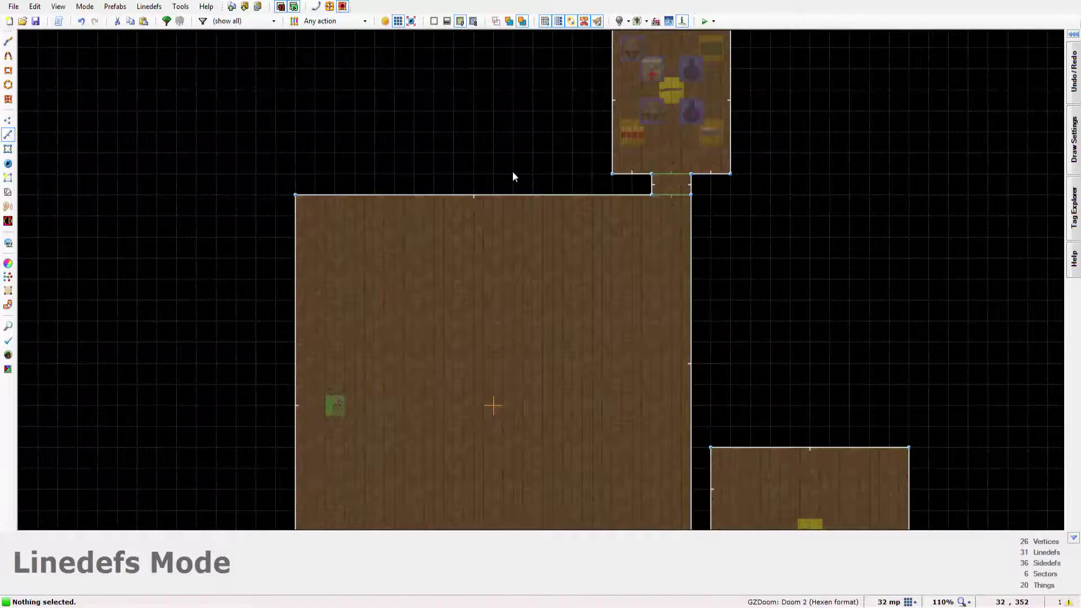
key("Right")
key("Up")
key("Right")
key("Down")
key("Down")
key("Down")
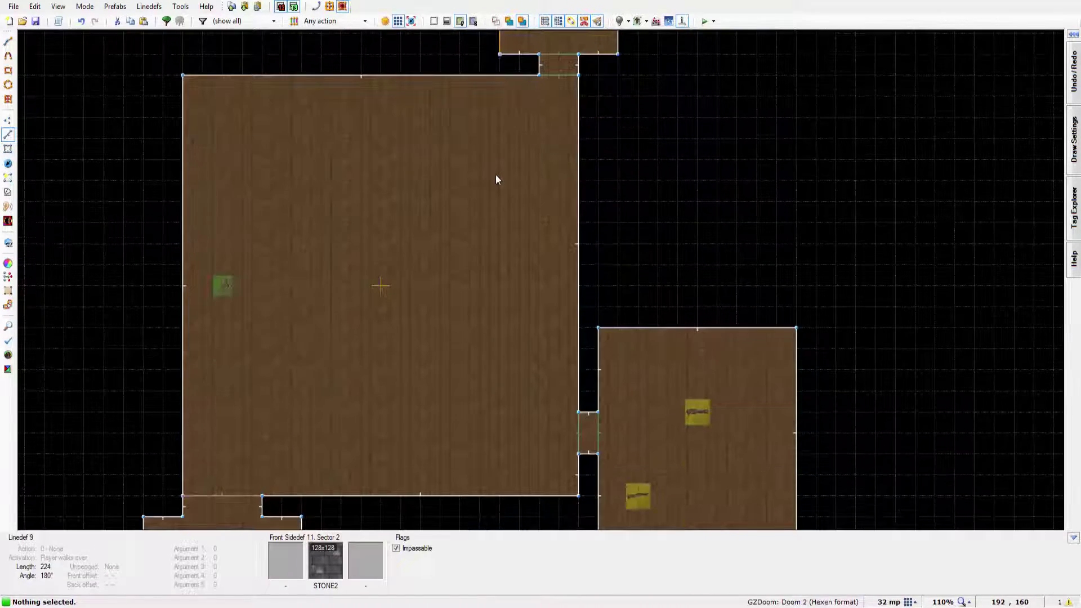
key("Right")
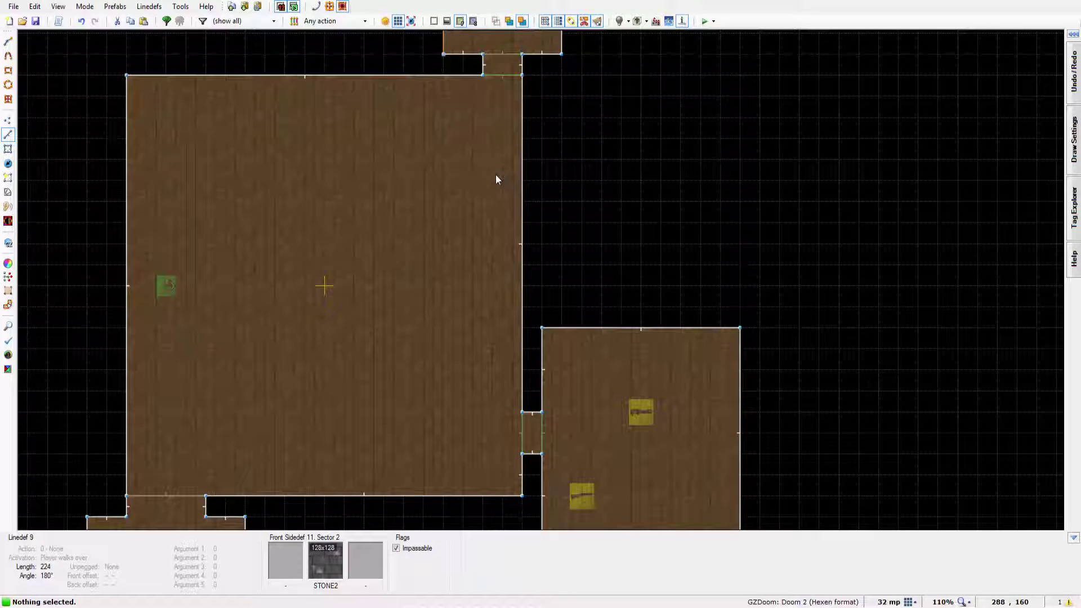